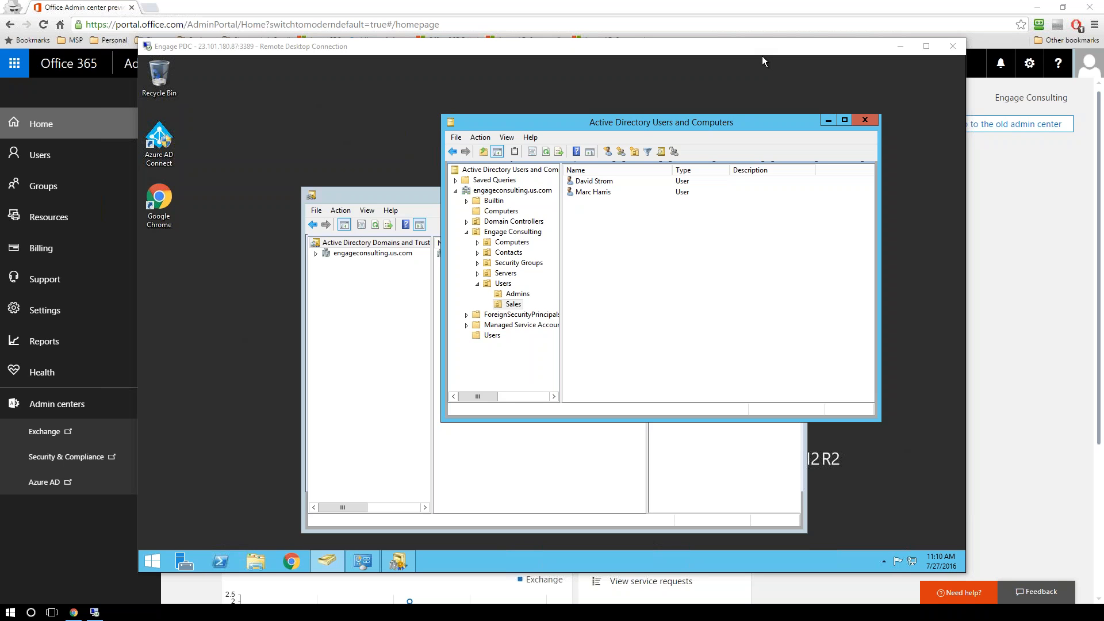
Step: Switch to the Office 365 admin center, look at the Billing subscriptions page, and return to the Home dashboard
click(753, 6)
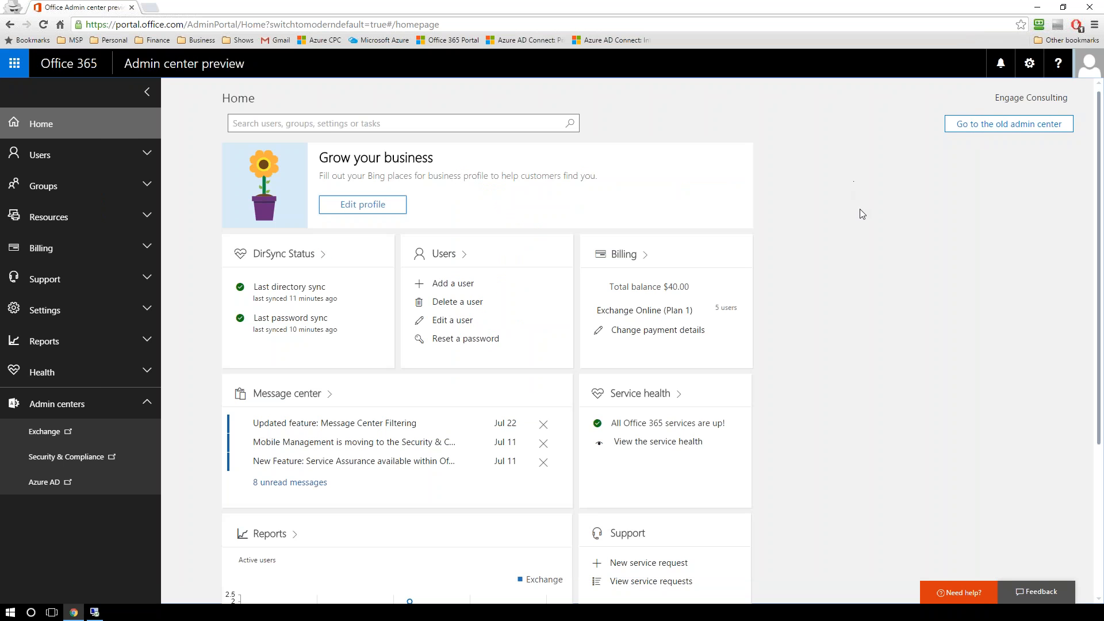
scroll(741, 256, down, 2)
scroll(740, 255, up, 2)
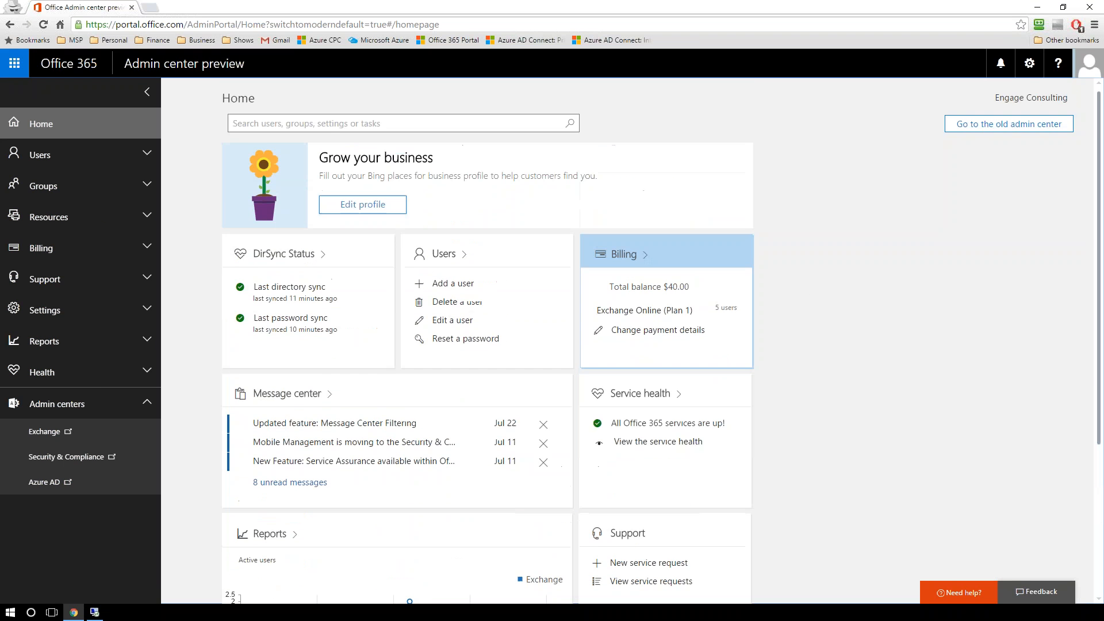
click(728, 252)
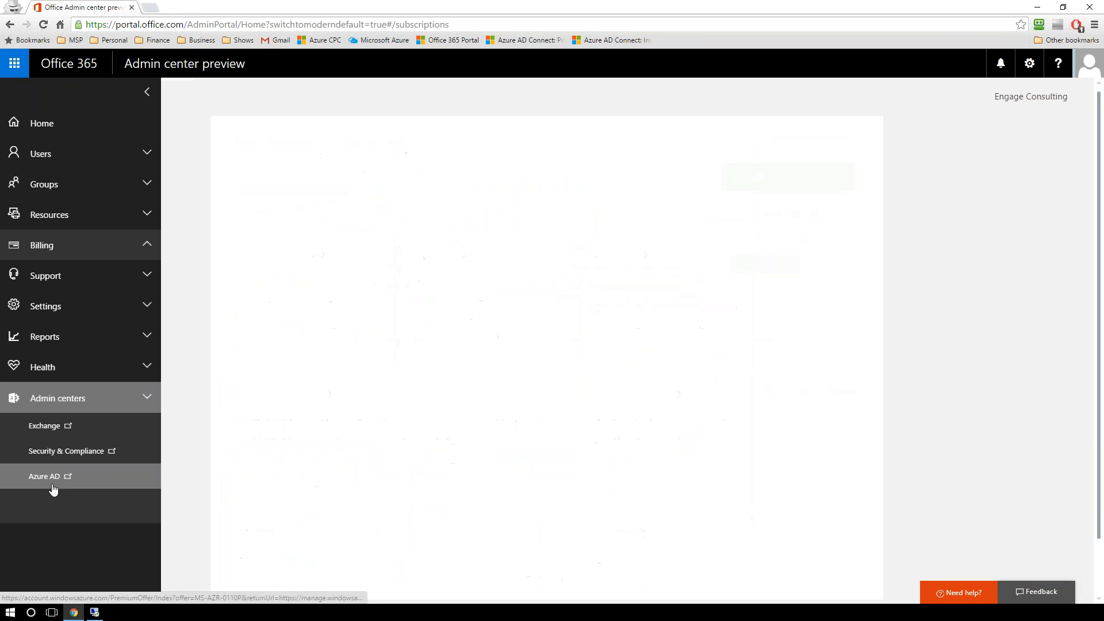
click(41, 123)
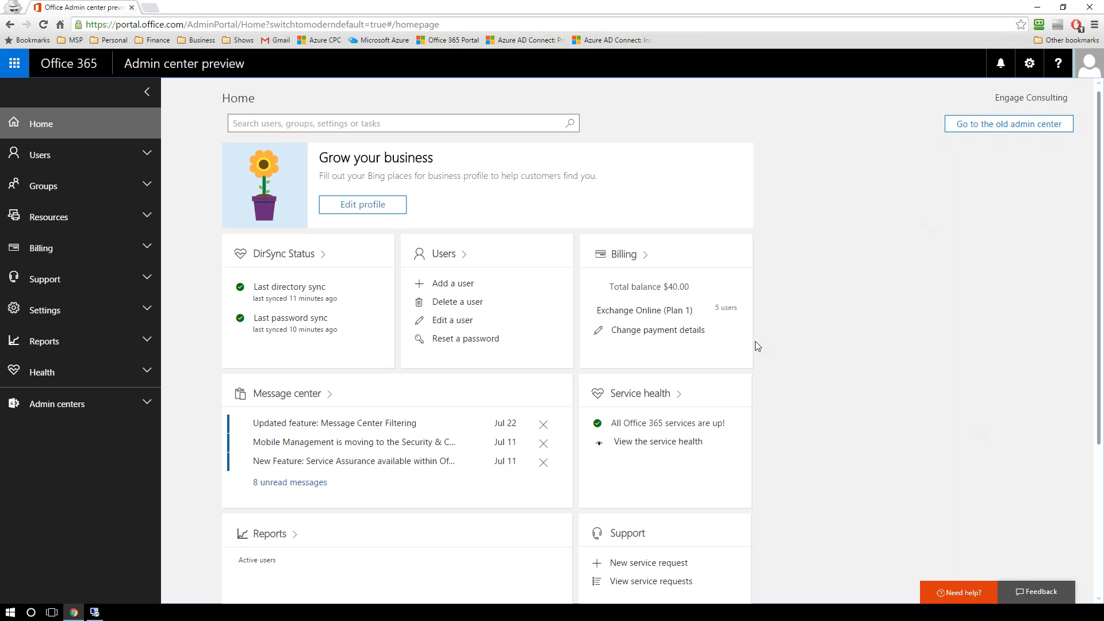
Step: Return to the remote server, launch Azure AD Connect with elevated permission, and reposition its window
mouse_move(96, 616)
click(94, 611)
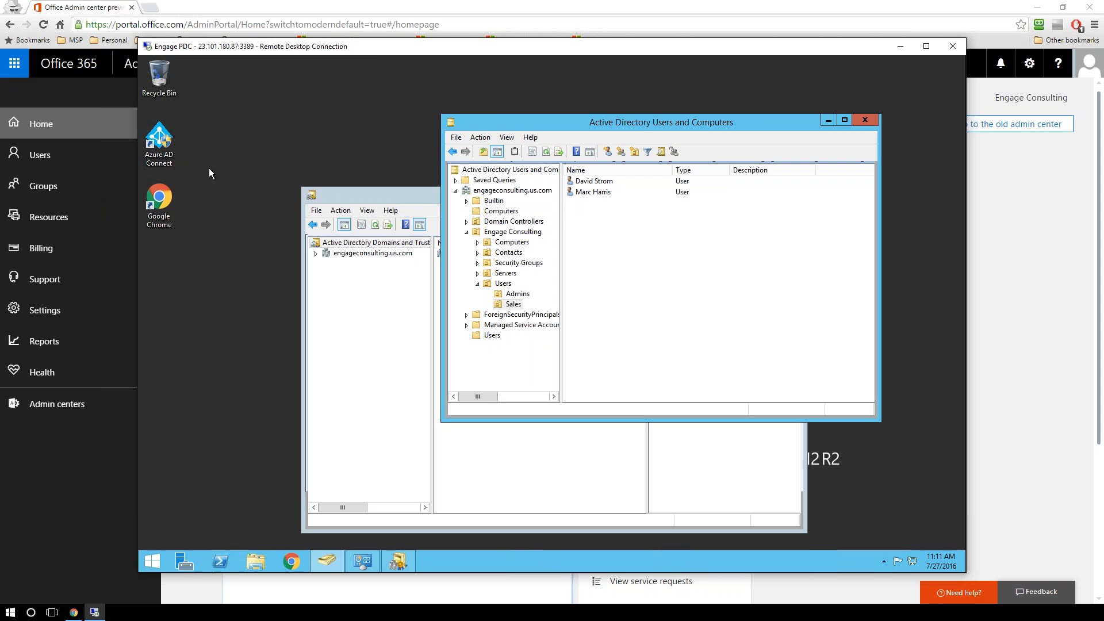
click(226, 156)
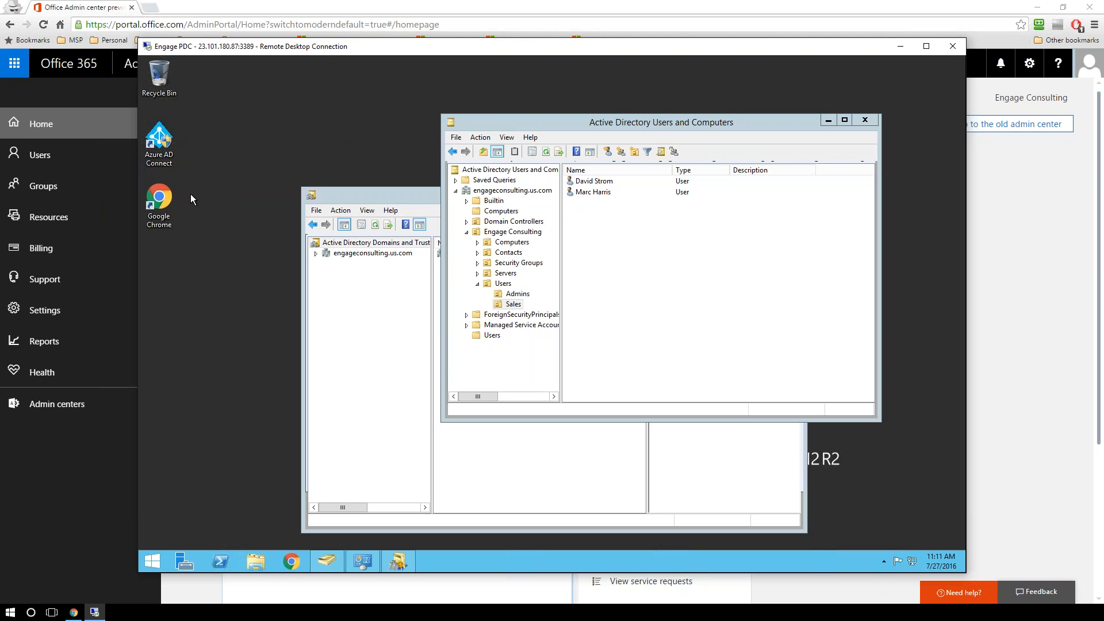
double_click(167, 160)
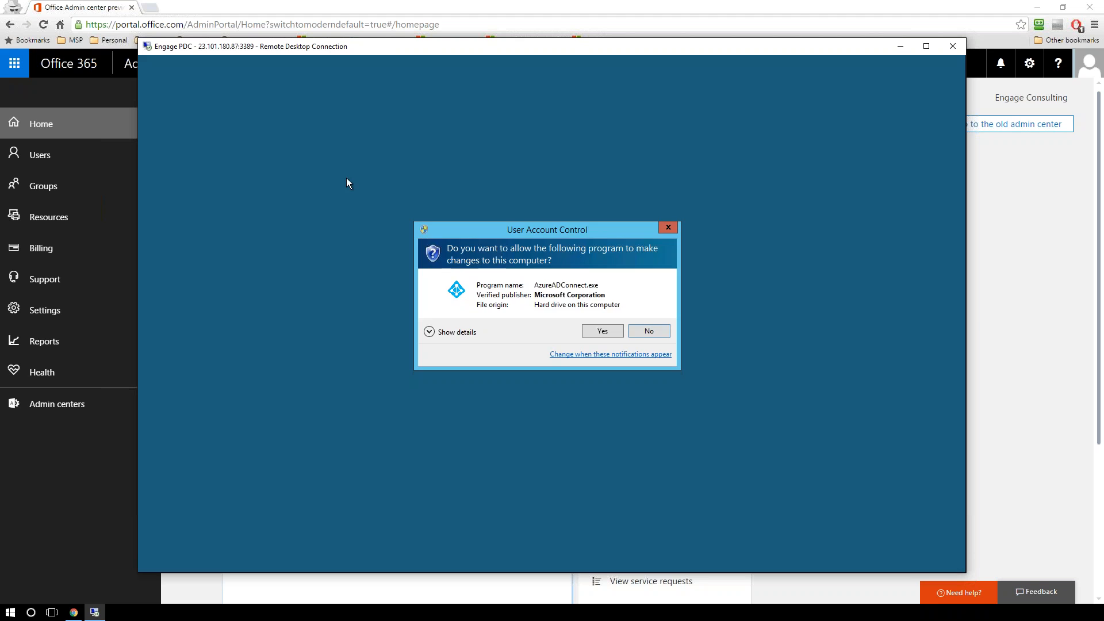
click(615, 330)
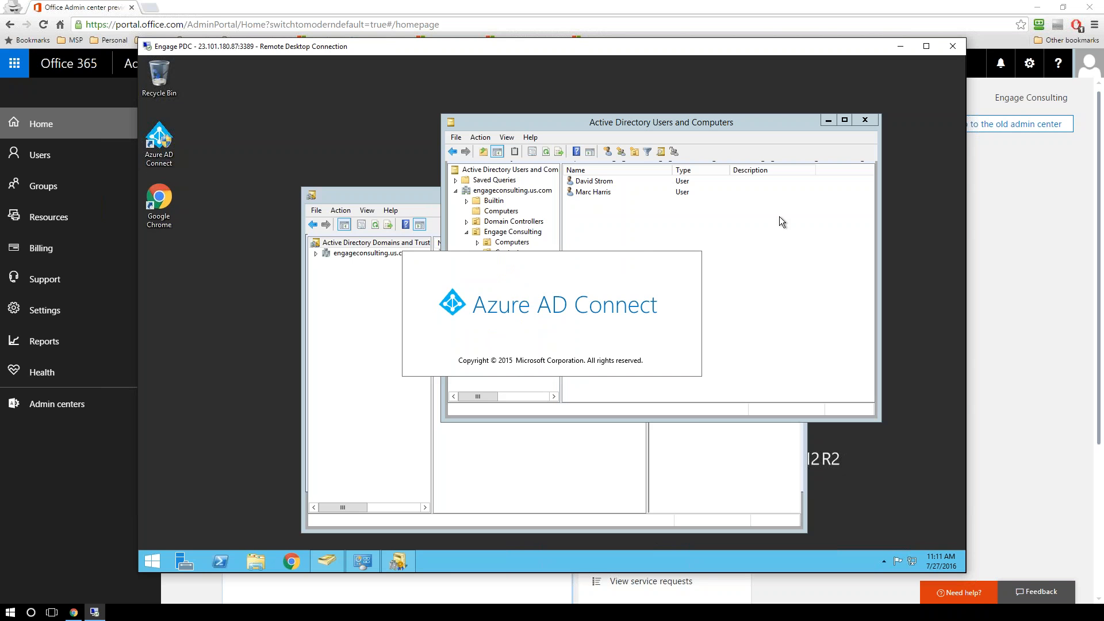
drag(372, 110, 413, 97)
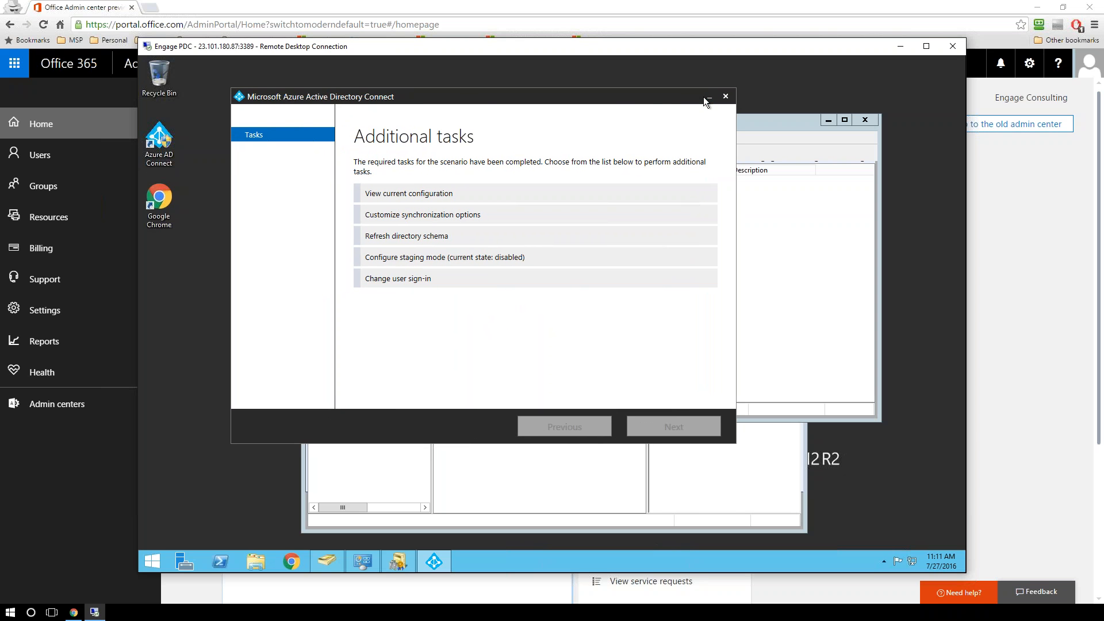
Step: In Active Directory Users and Computers, view the Engage Consulting unit, the default Users container and the nested Users unit
click(748, 121)
click(599, 100)
click(787, 122)
click(636, 98)
click(766, 132)
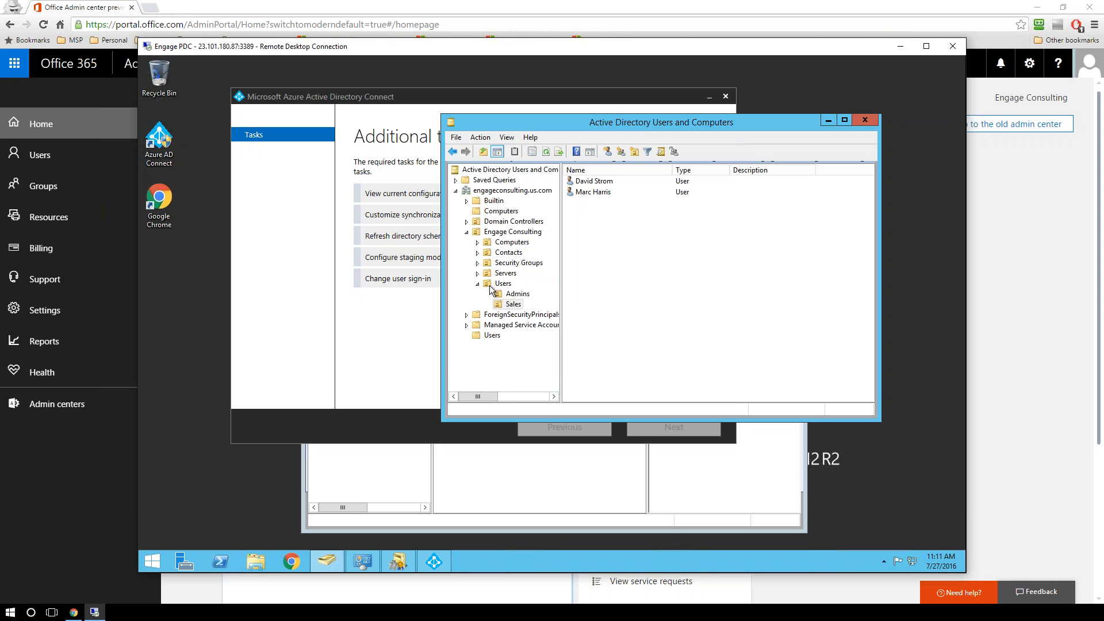
click(512, 232)
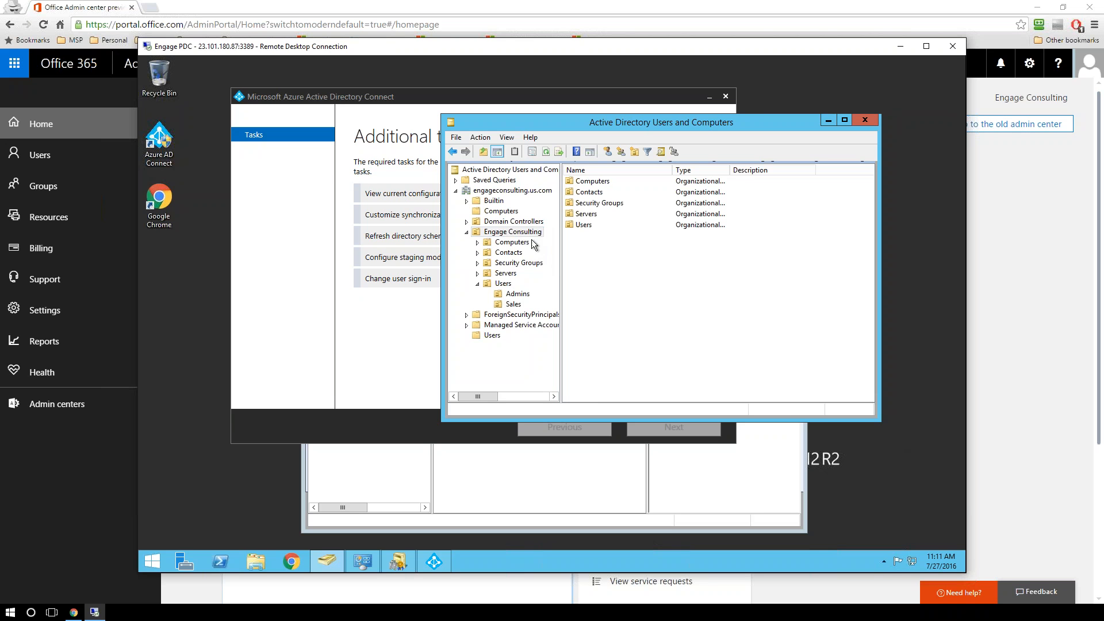
click(494, 337)
click(625, 323)
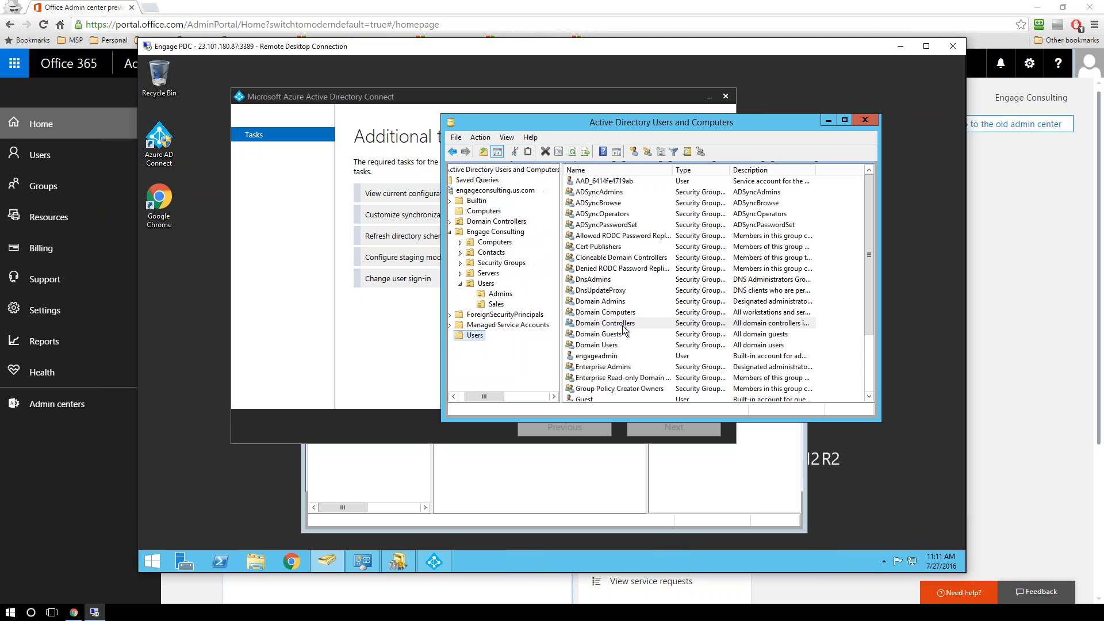
click(504, 284)
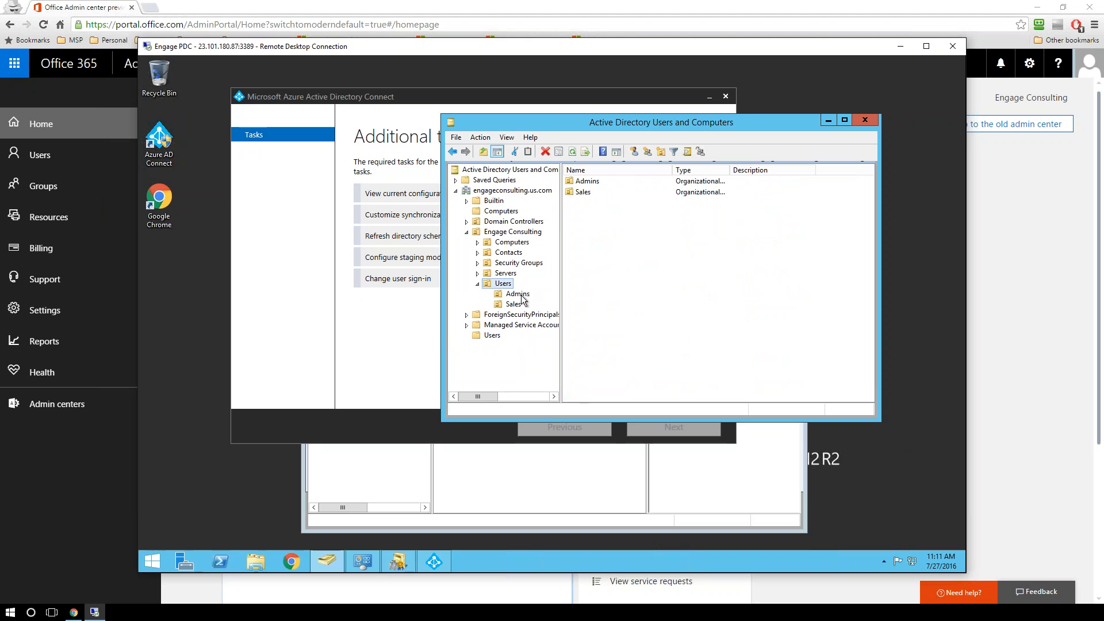
Step: Collapse and re-expand the Engage Consulting unit to review its child organizational units
click(474, 233)
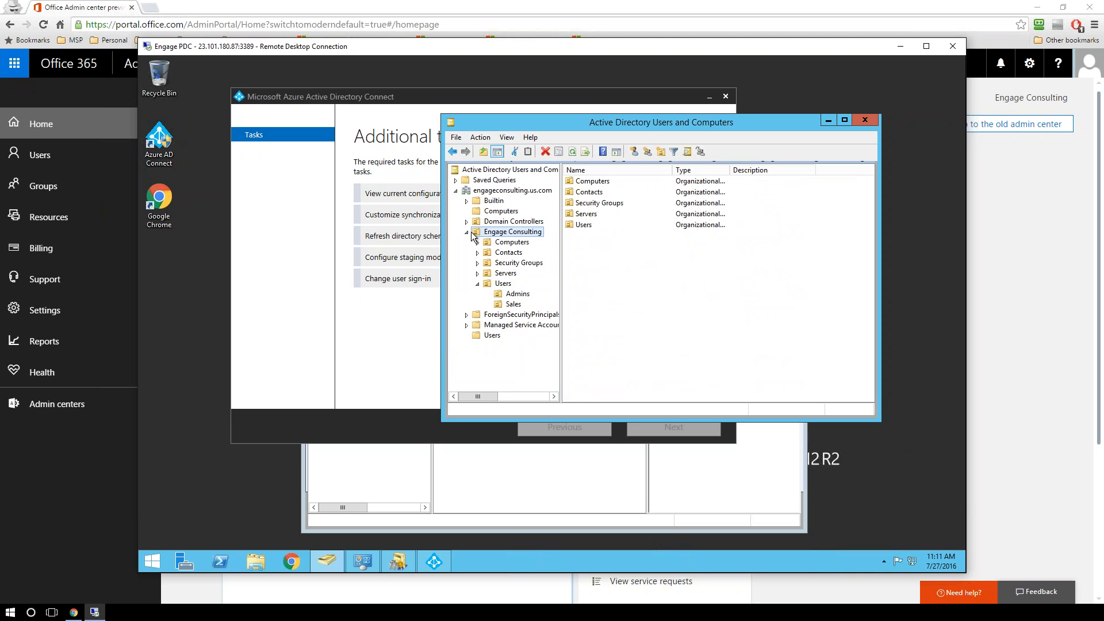
click(467, 232)
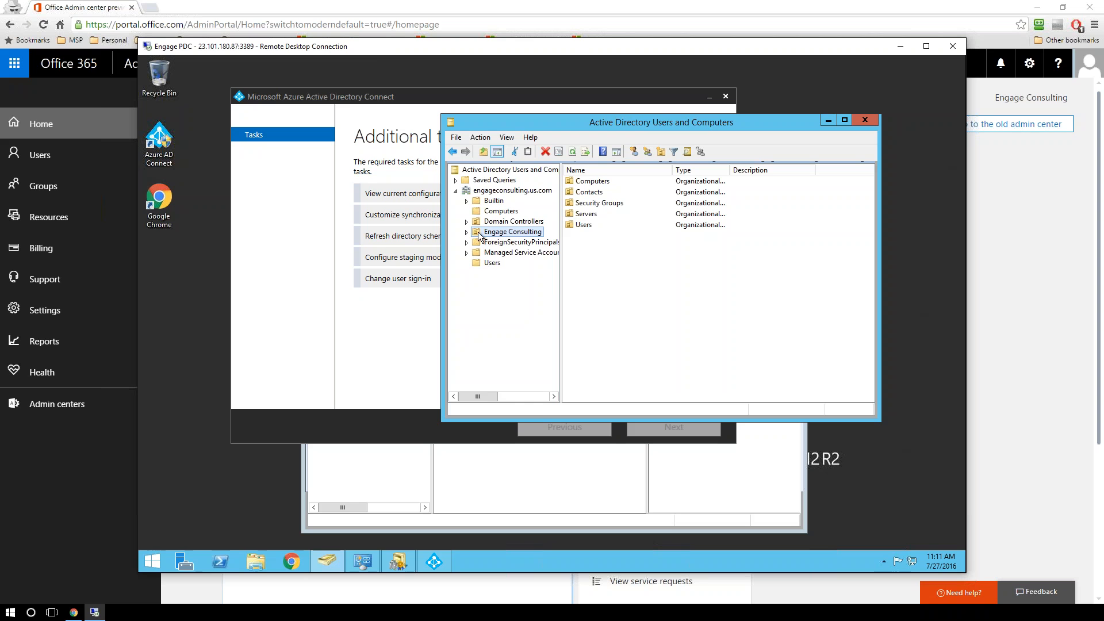
click(468, 232)
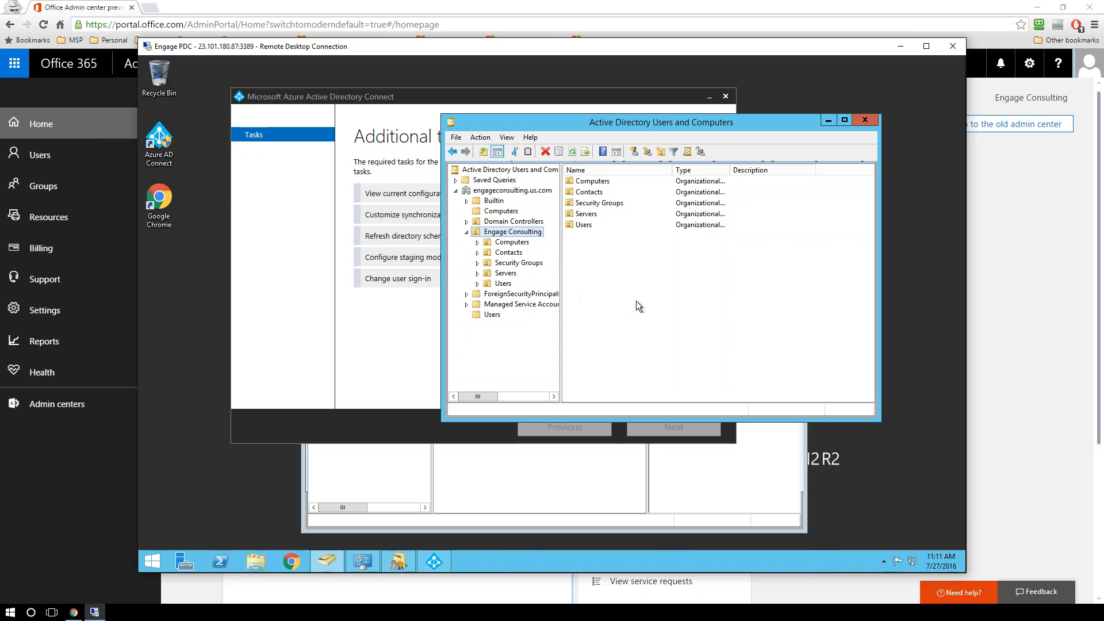
click(698, 298)
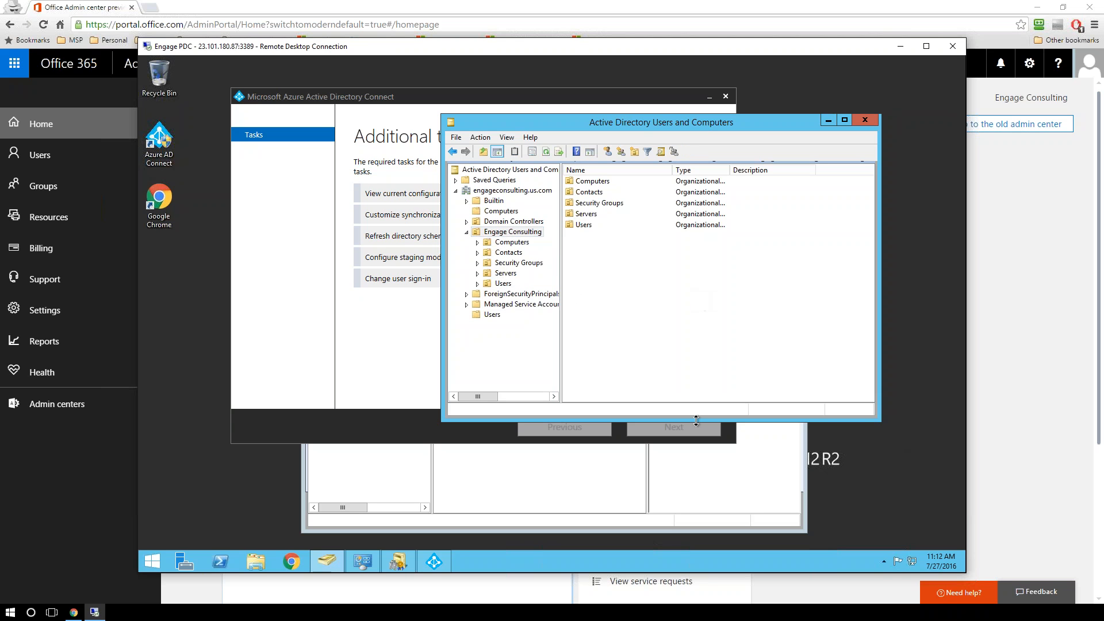
Step: Check the alternative UPN suffixes in the Active Directory Domains and Trusts properties, leaving them unmodified
click(660, 488)
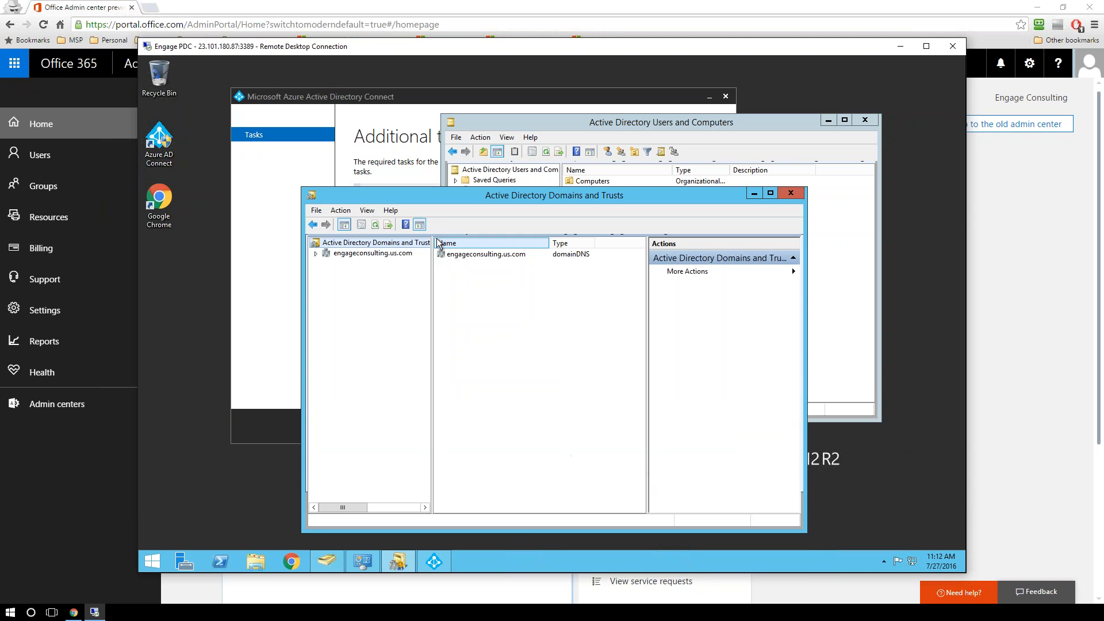
right_click(394, 246)
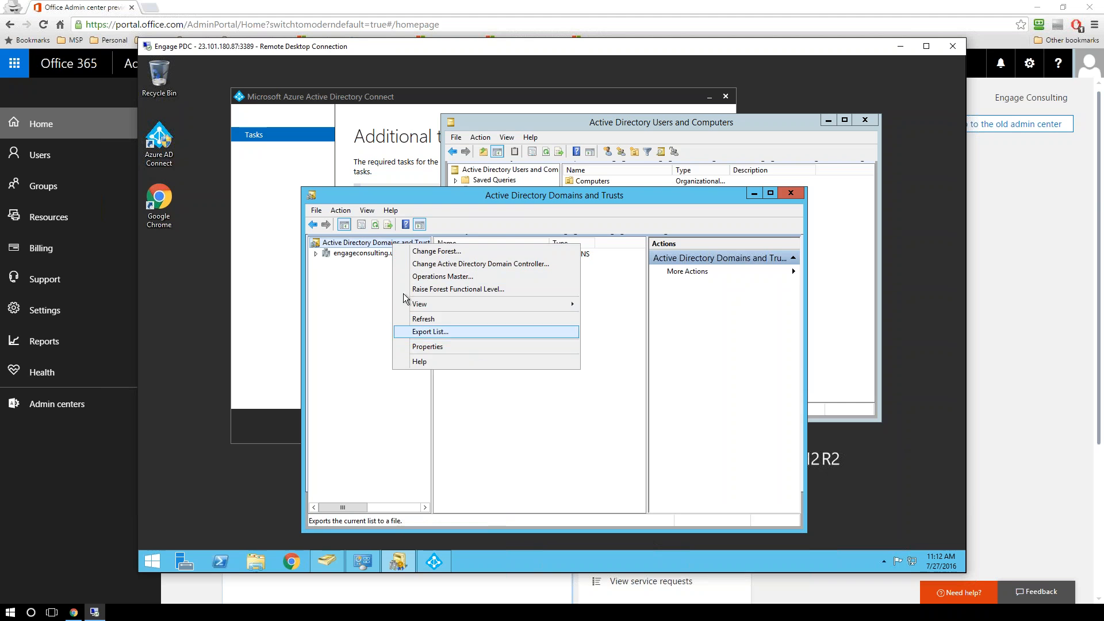
click(370, 298)
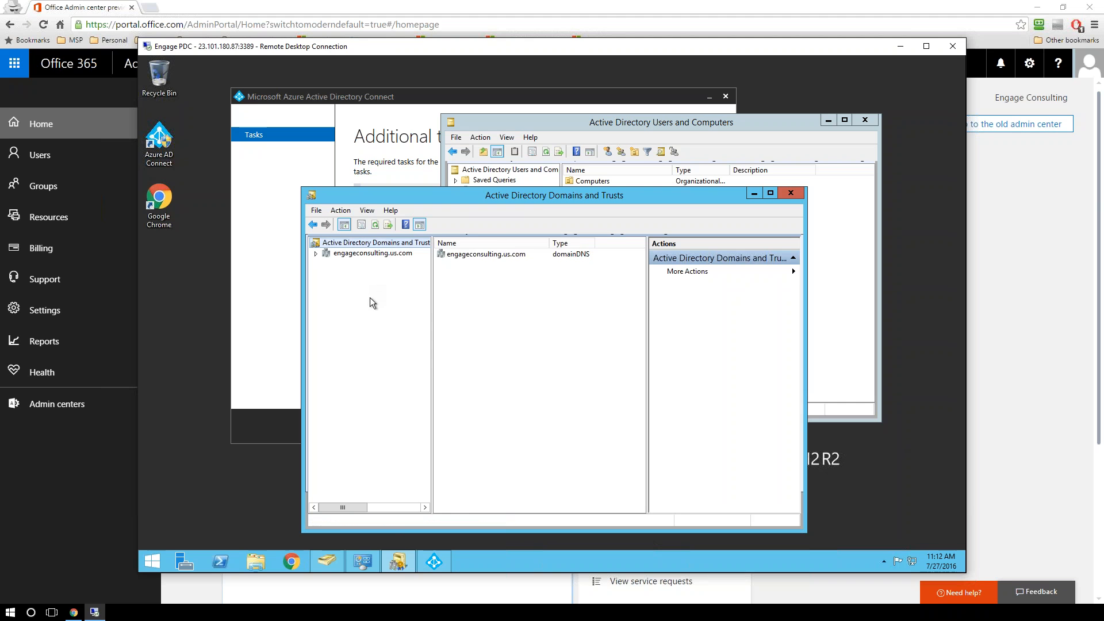
right_click(379, 244)
click(420, 344)
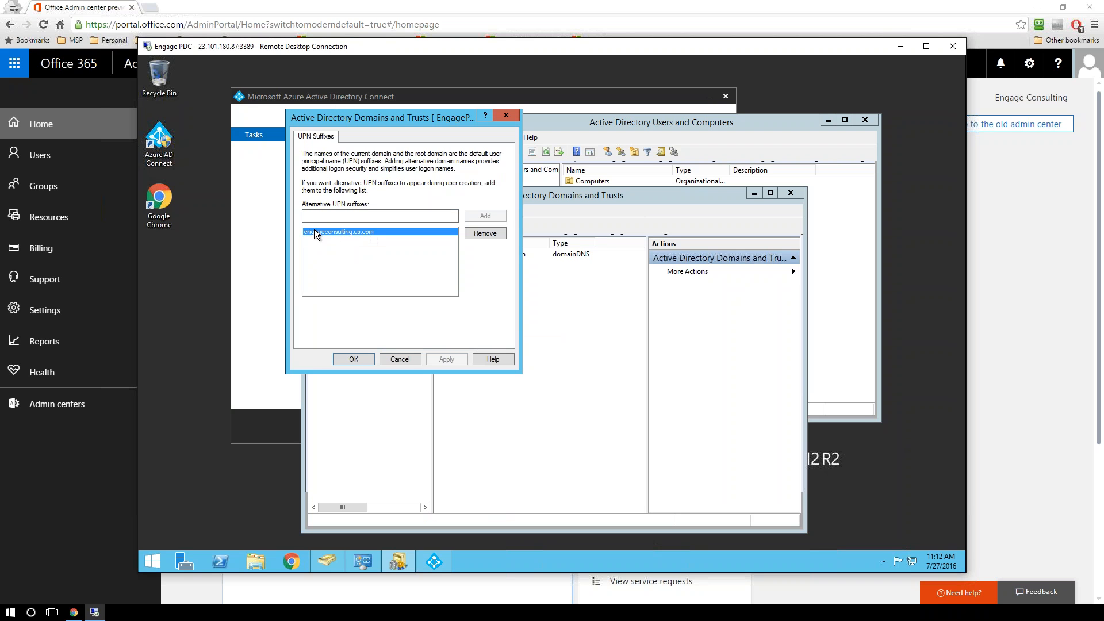
click(402, 360)
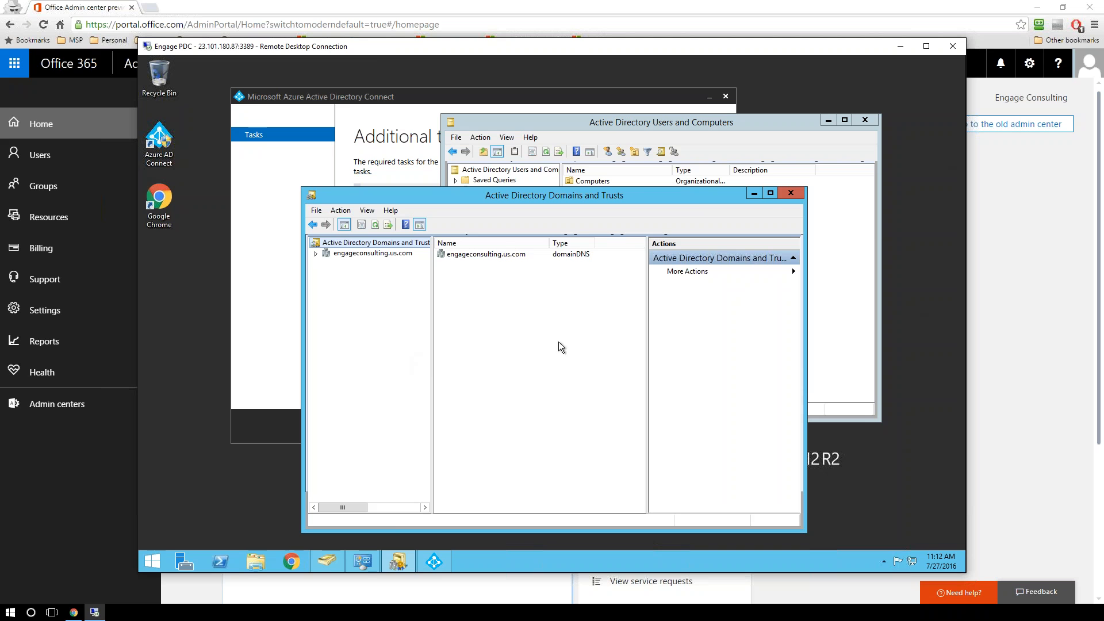
Step: Minimize both Active Directory consoles and start the Customize synchronization options task in Azure AD Connect
click(753, 194)
click(826, 121)
drag(437, 102, 475, 126)
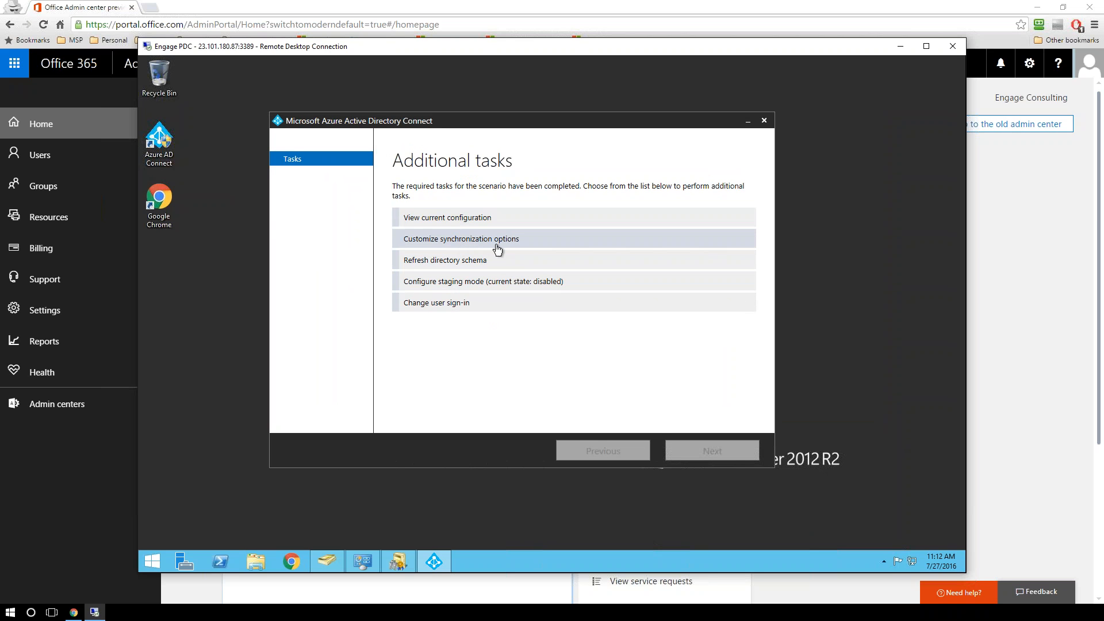
click(473, 242)
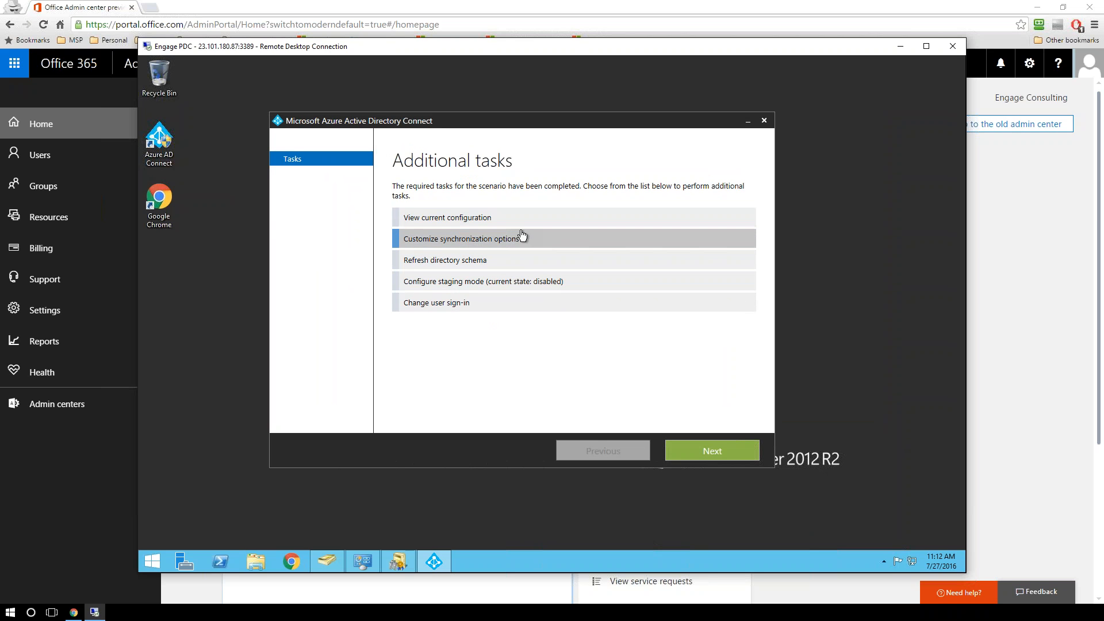
click(703, 444)
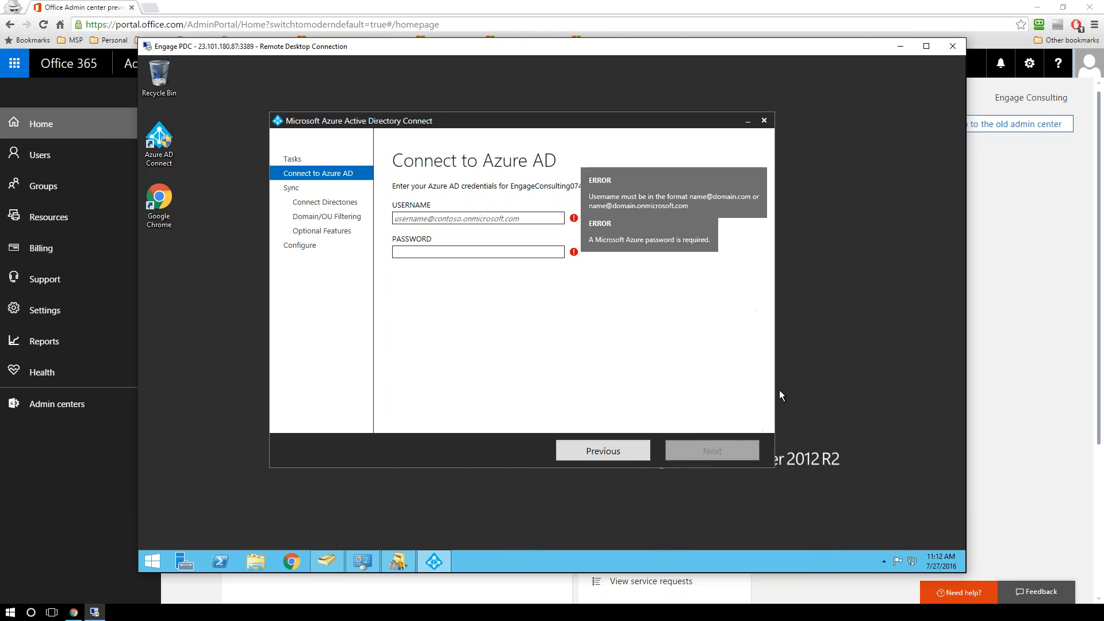
Step: Connect to Azure AD by entering the Office 365 administrator's username and account password
click(514, 218)
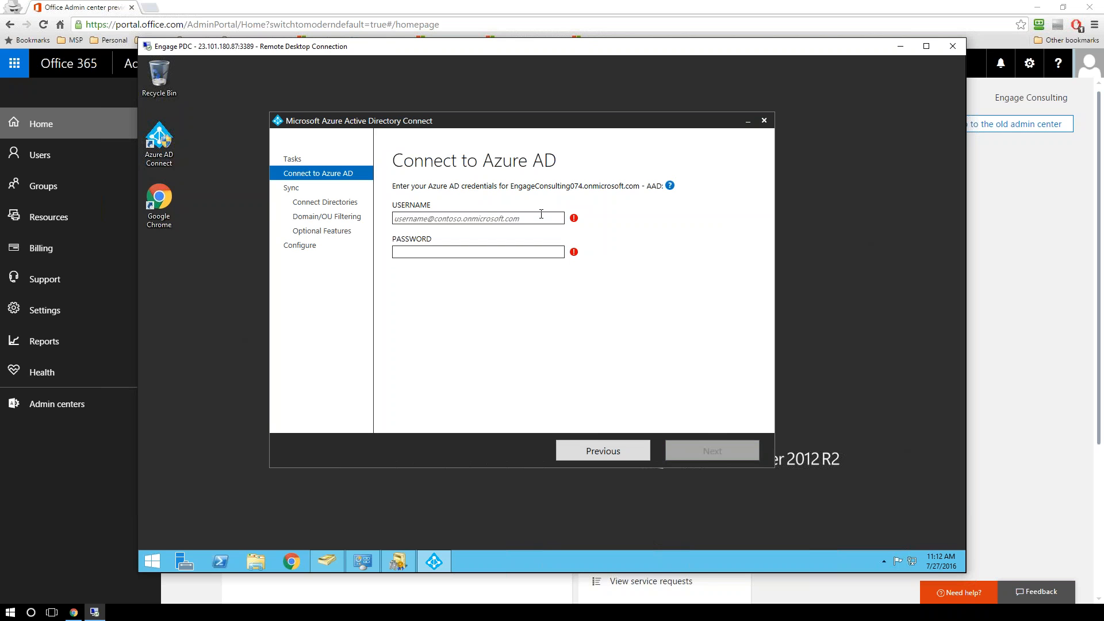
click(541, 217)
key(Return)
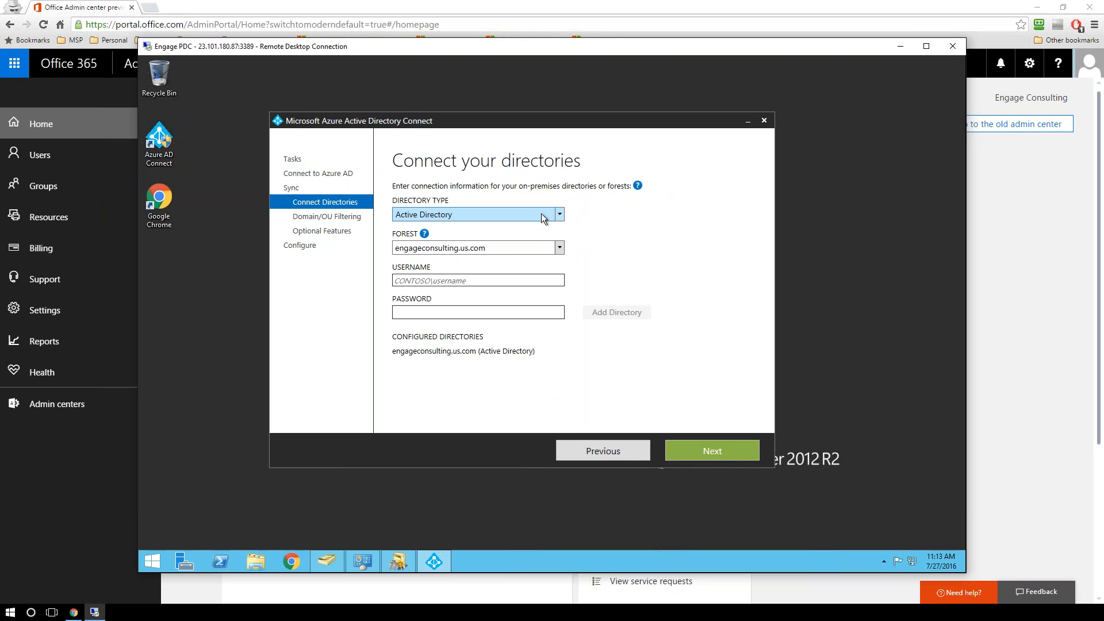
Step: On the Connect your directories page, enter the username ENGAGE\dirsyncadmin and the account password, and continue to Domain/OU filtering
click(488, 277)
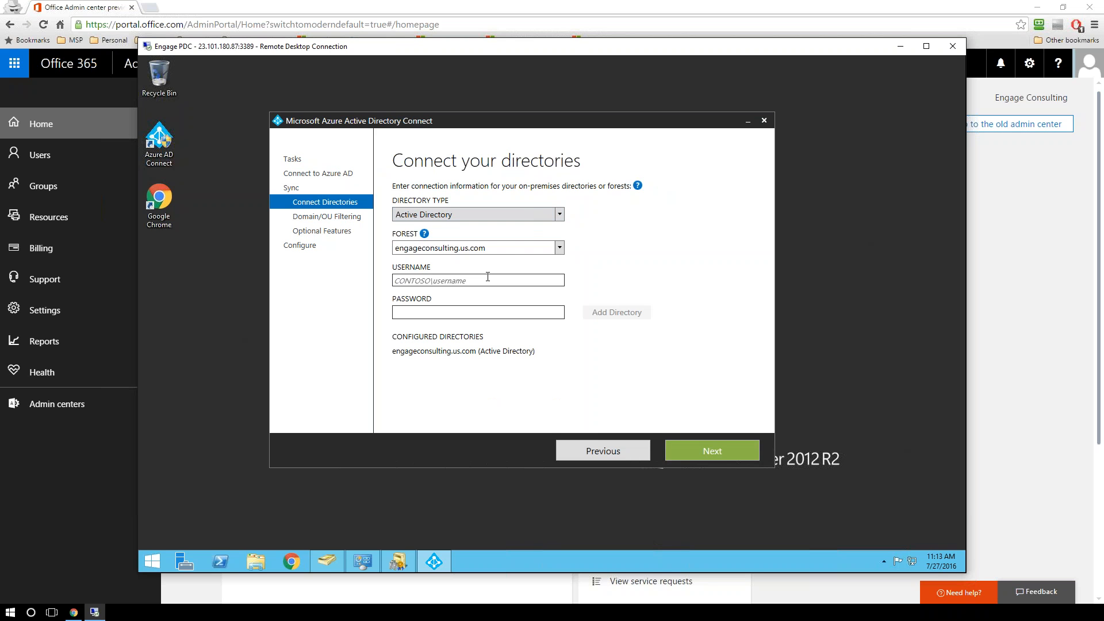
text(engage)
text(\b)
text(miadm)
text(i)
key(BackSpace)
key(BackSpace)
key(BackSpace)
key(BackSpace)
key(BackSpace)
key(BackSpace)
key(BackSpace)
text(admin)
key(Tab)
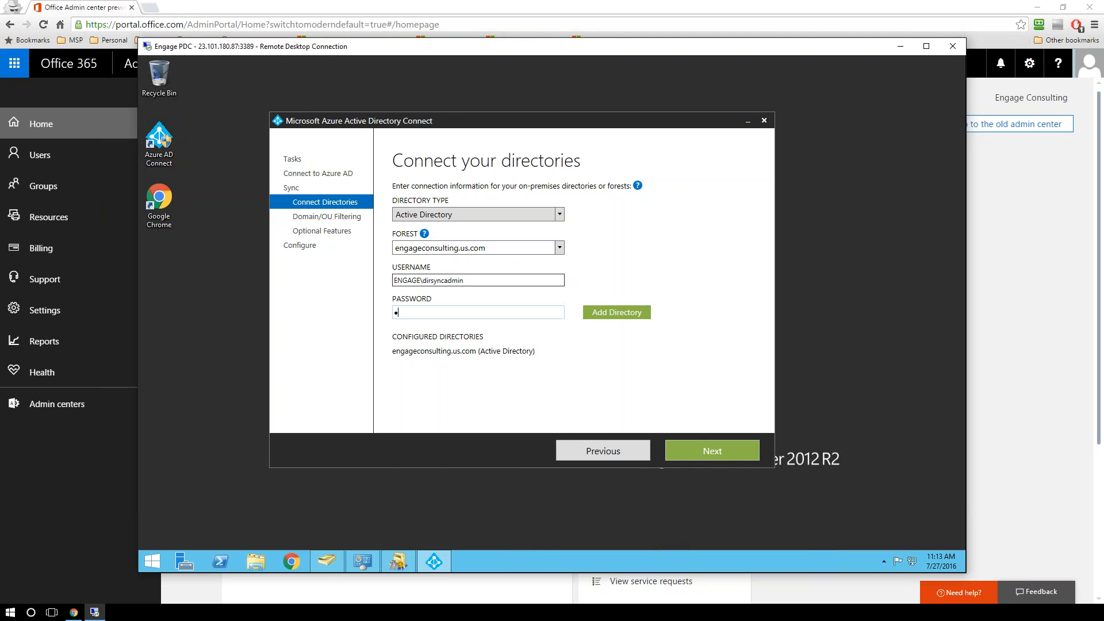
text(••••••••)
click(719, 450)
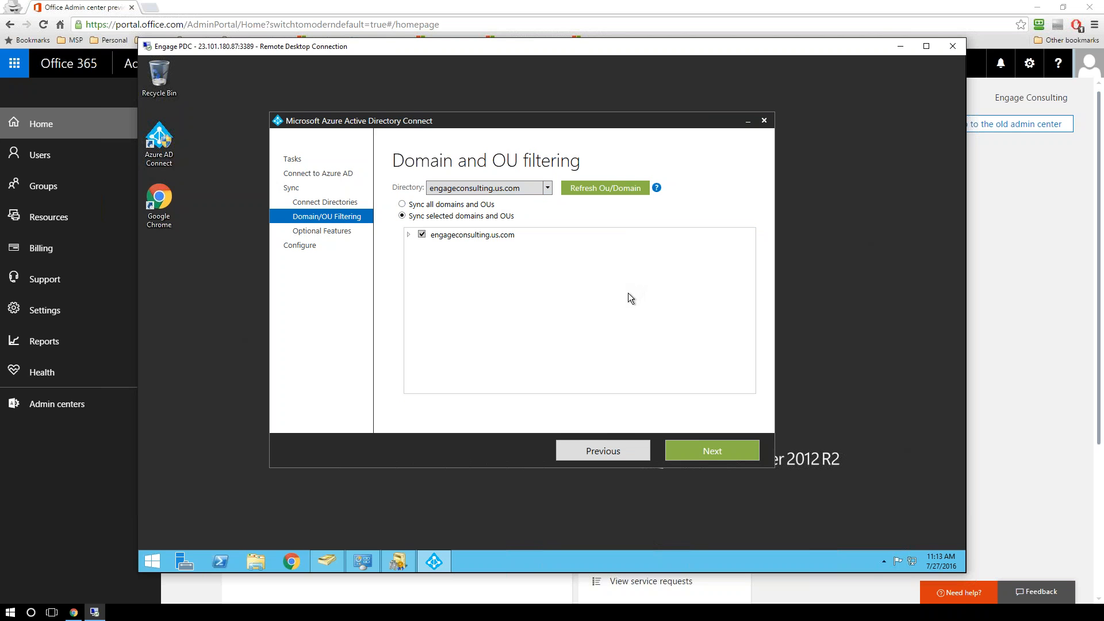
Step: Review the Engage Consulting unit in Domain/OU filtering, accept the selected units and optional features, and proceed to the Configure page
click(408, 235)
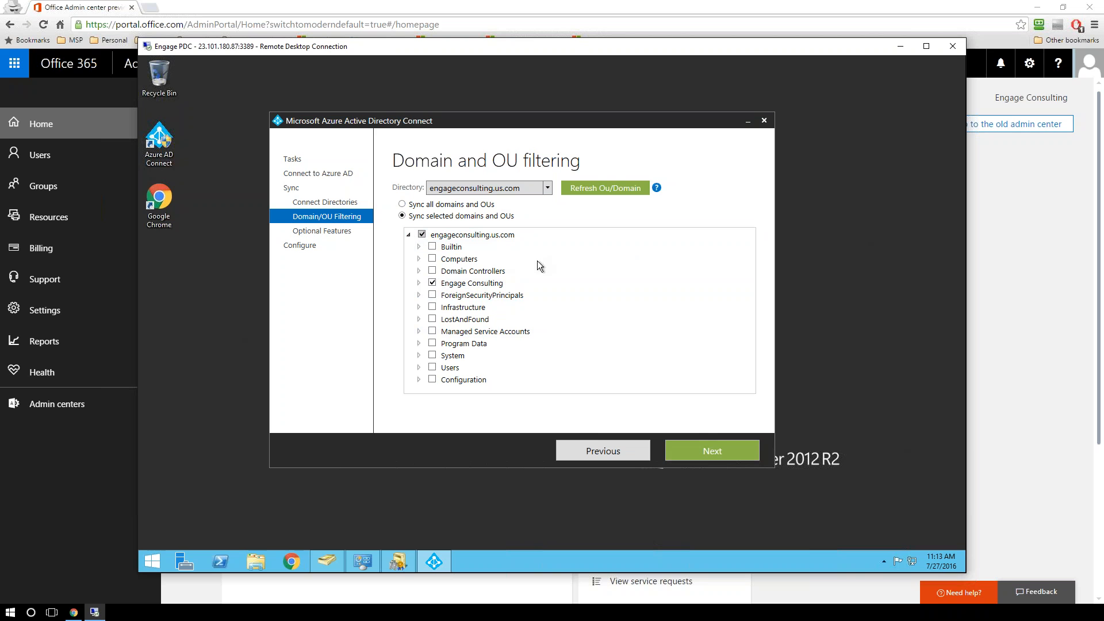
click(418, 284)
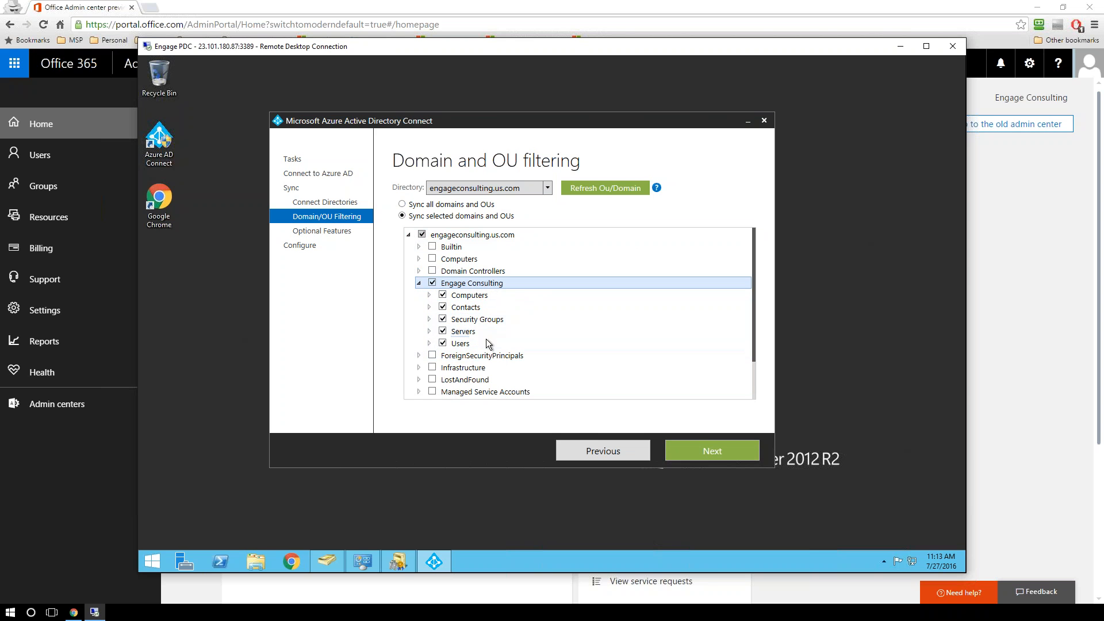
click(419, 284)
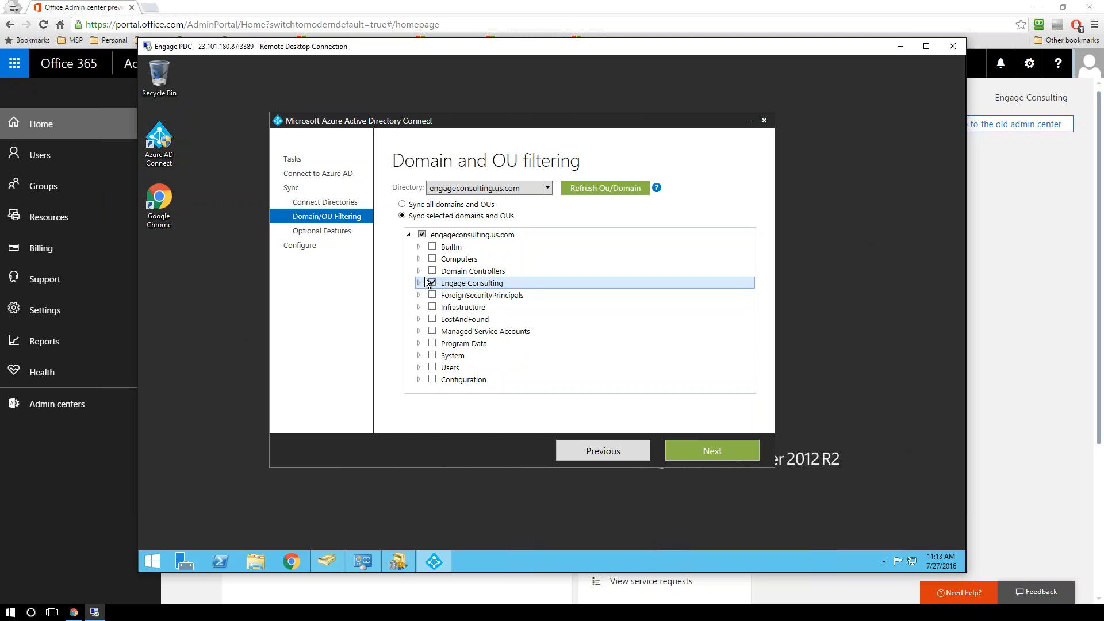
click(701, 452)
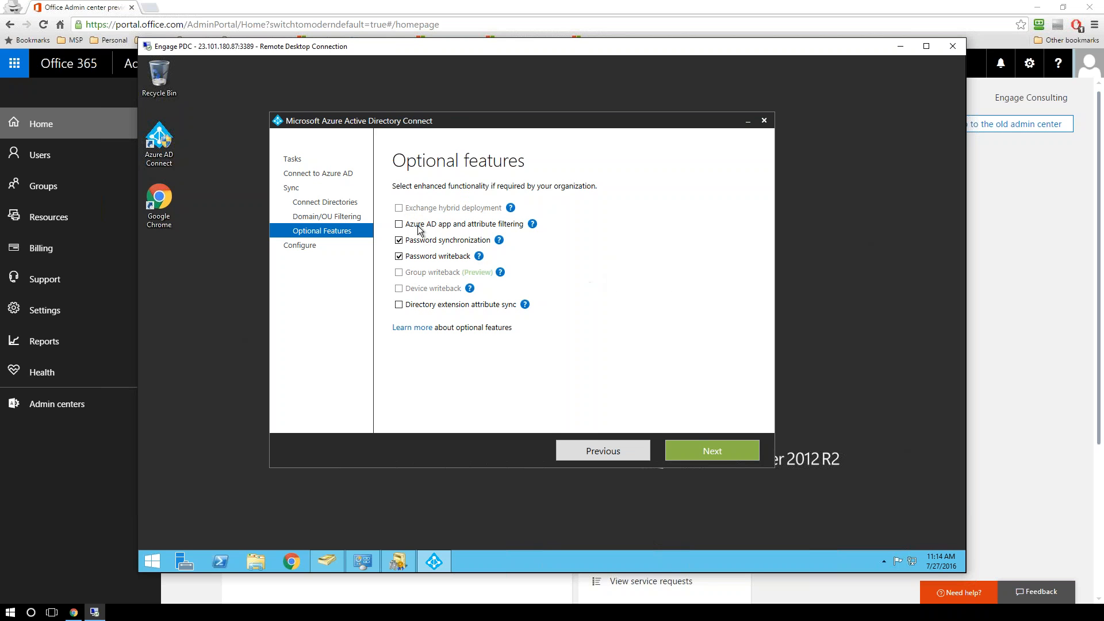
click(722, 451)
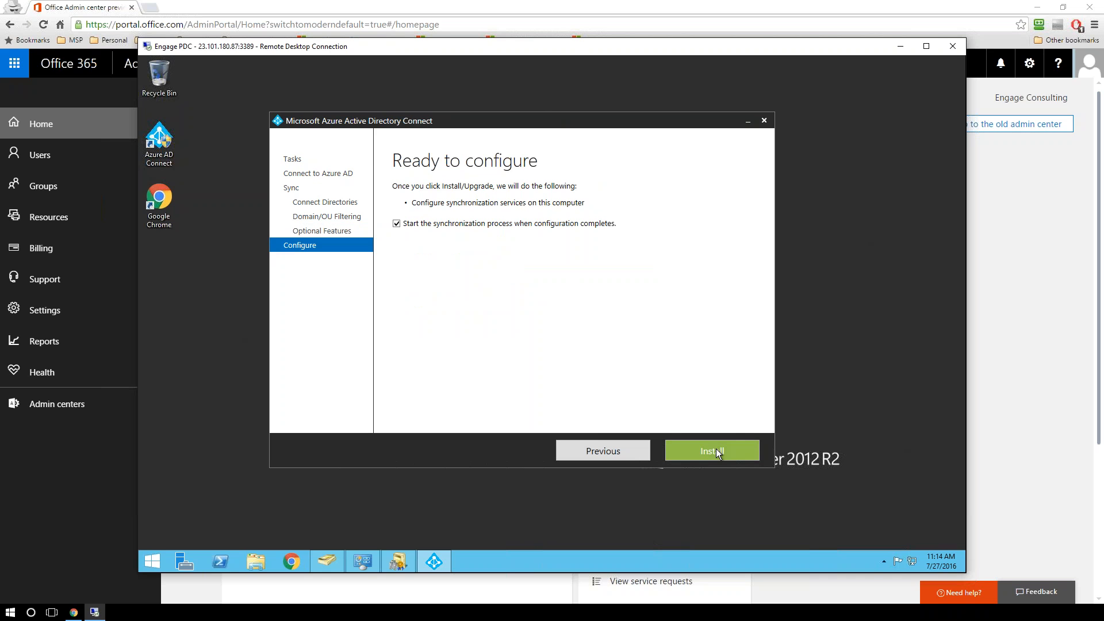
Step: Switch to the Office 365 admin center and view its list of active users
click(477, 5)
click(57, 155)
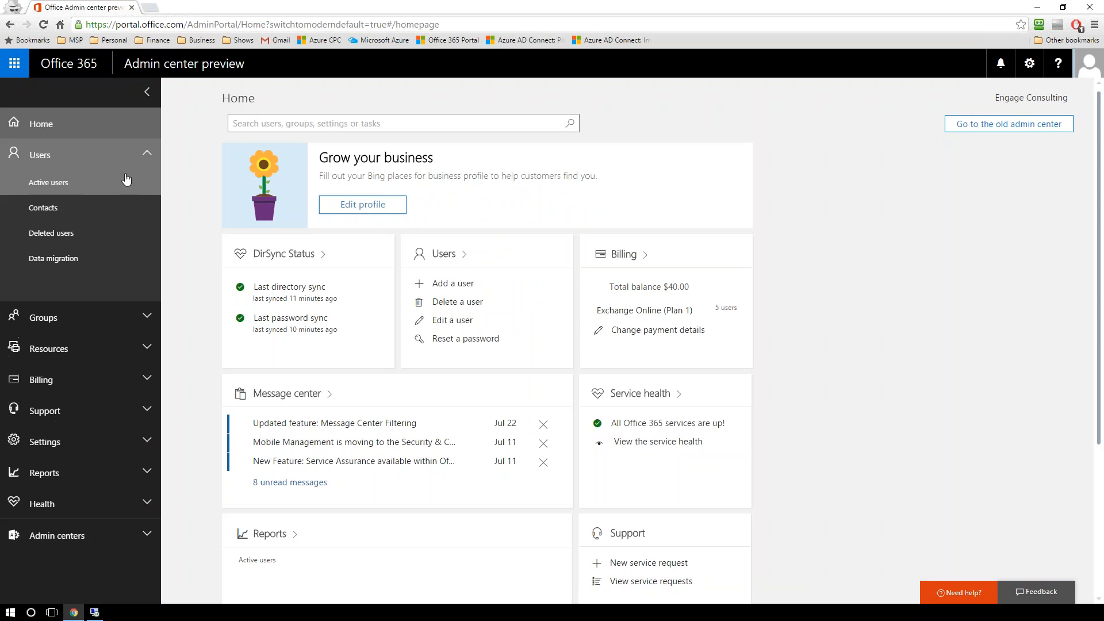
click(53, 185)
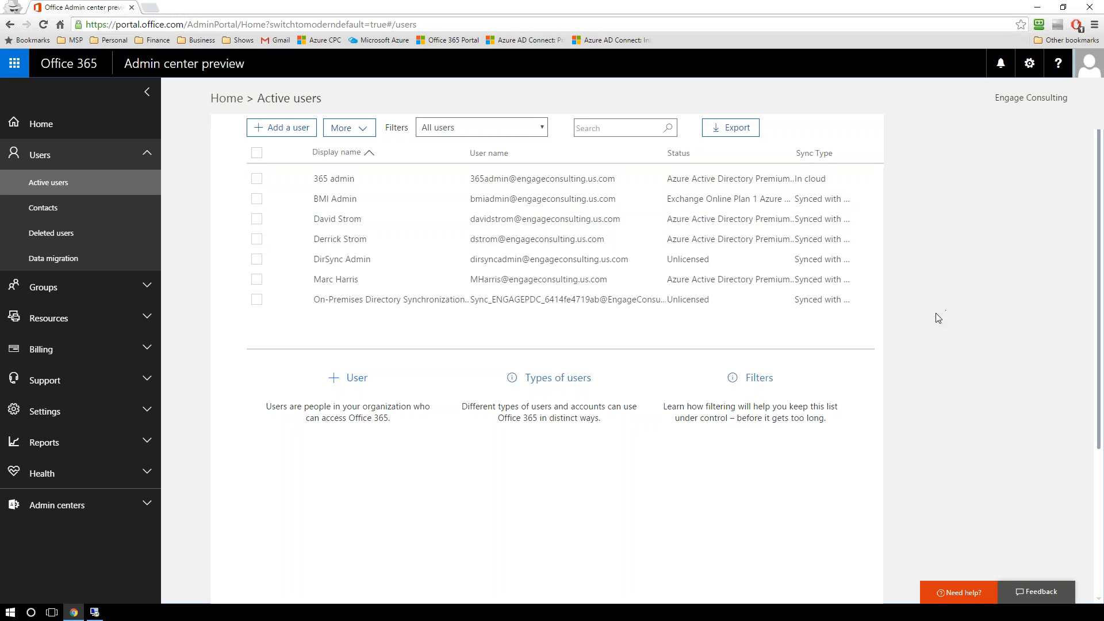
Step: Open the Azure AD admin center from Office 365 and sign in by entering the administrator's account password
click(108, 512)
click(64, 553)
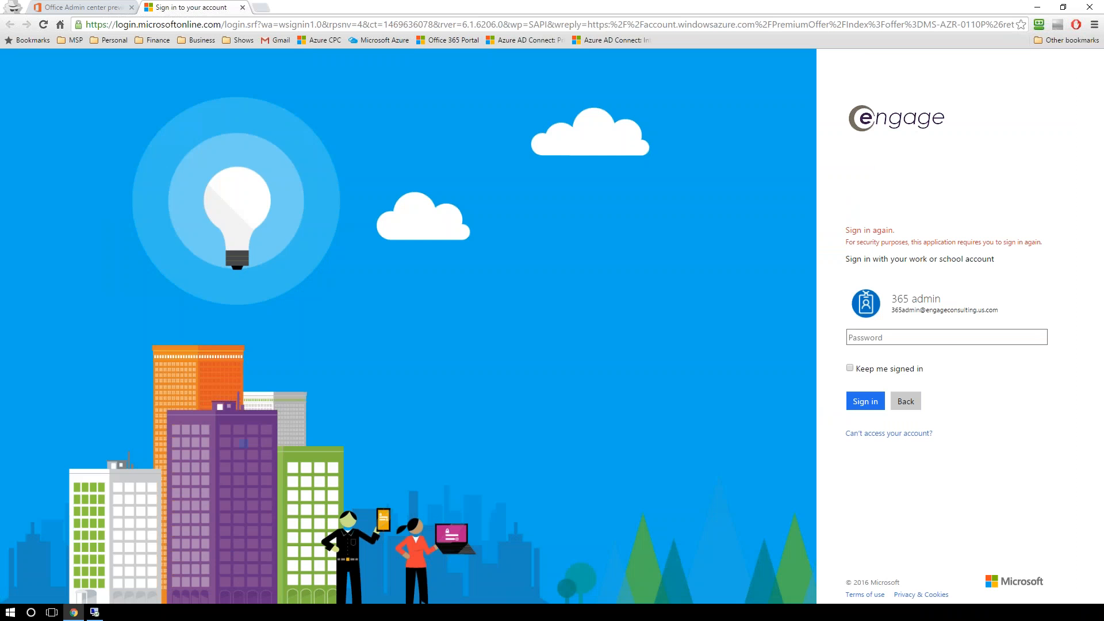
click(945, 336)
text(•••••••••••)
key(Return)
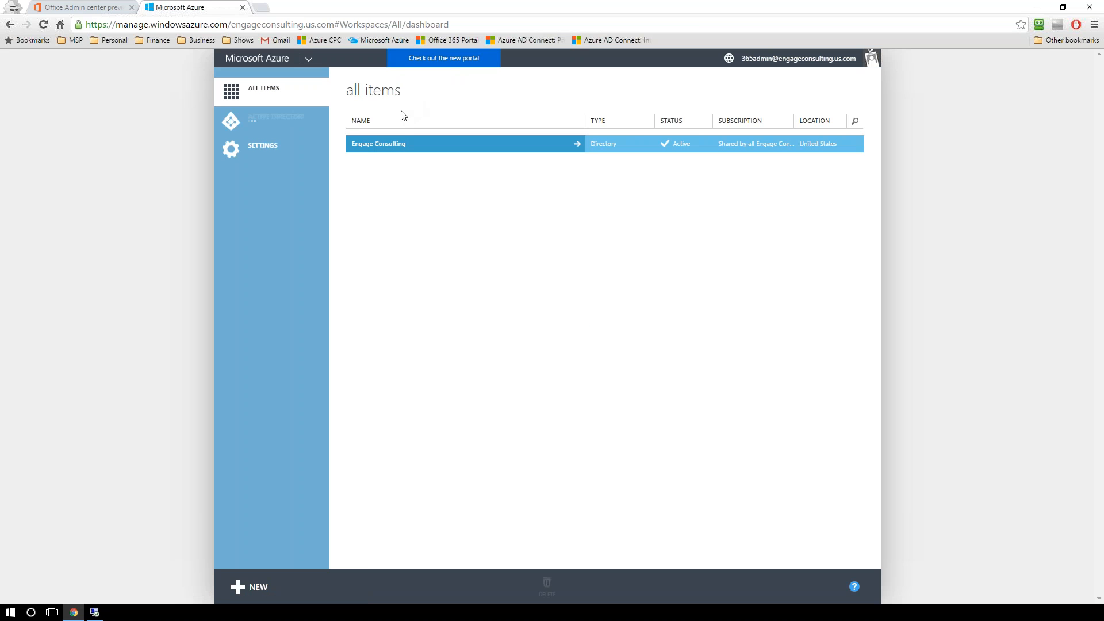
Step: Open the Engage Consulting directory in Azure Active Directory and review its users, groups and applications
click(277, 119)
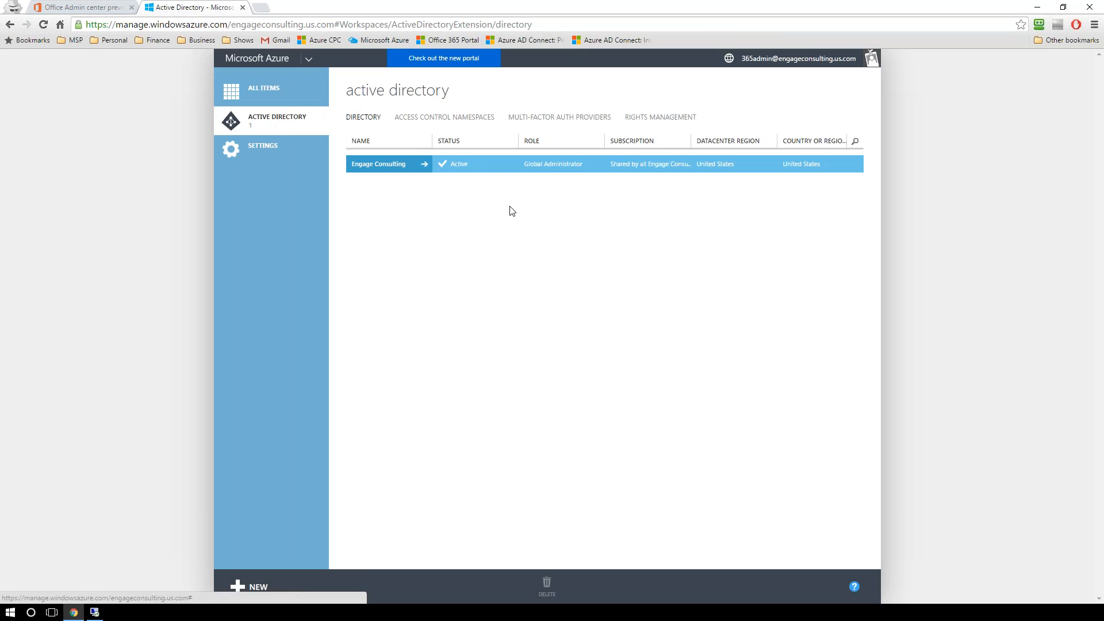
click(406, 167)
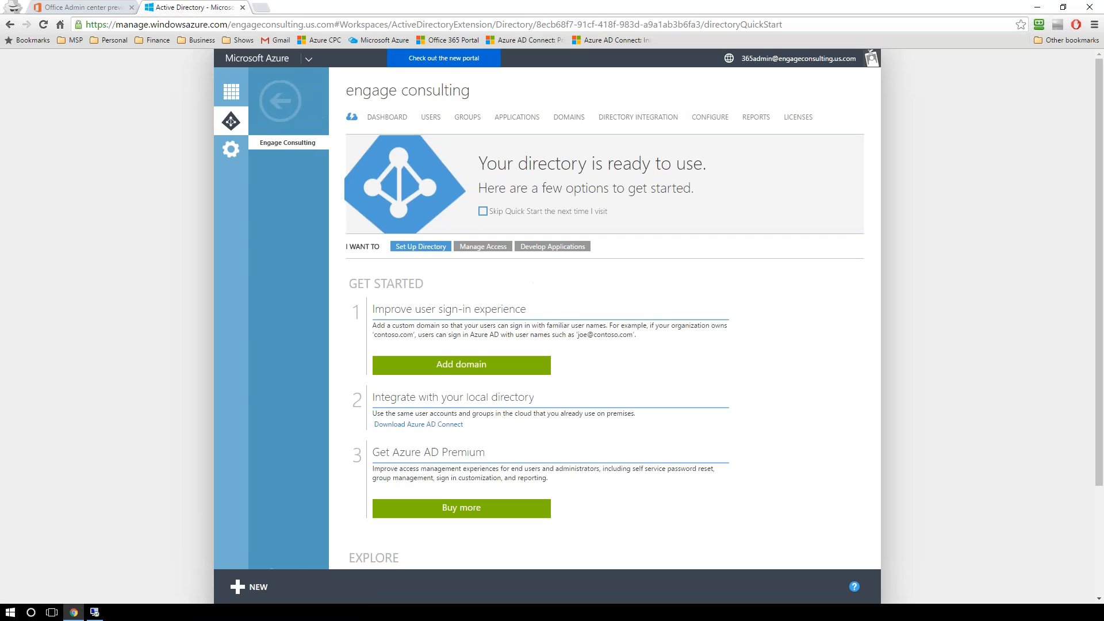
click(431, 118)
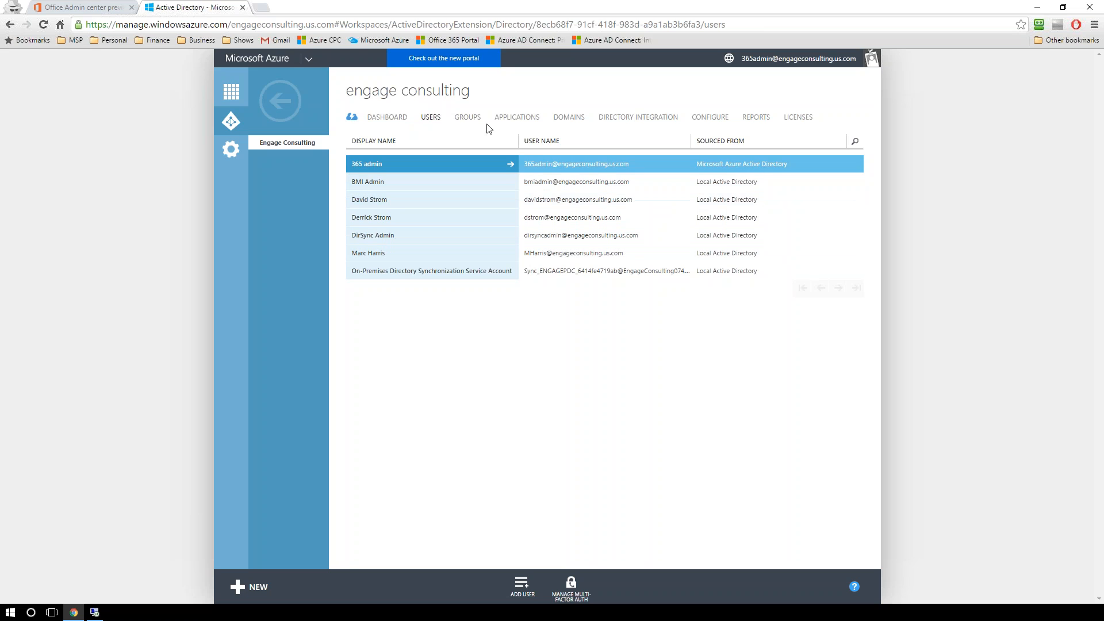
click(467, 118)
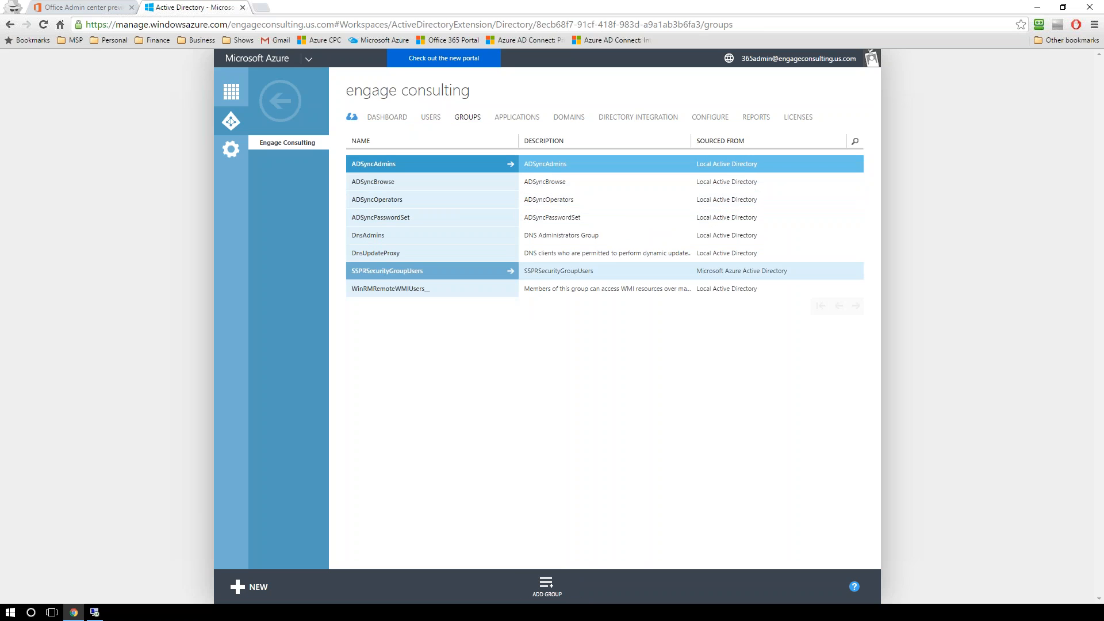
click(509, 121)
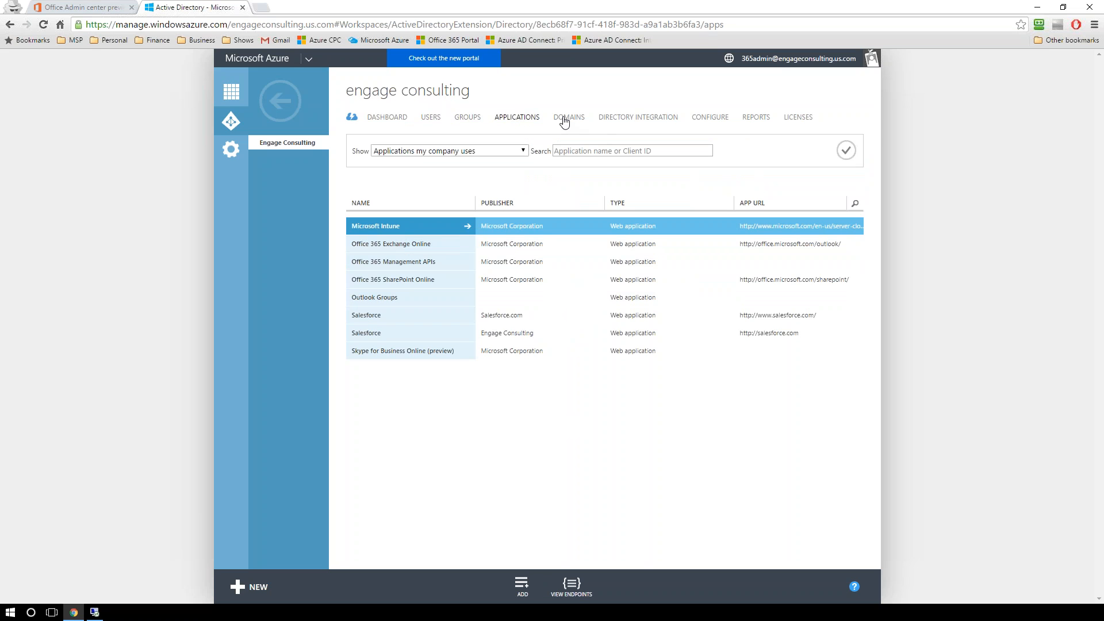
Step: Open the directory's Configure page and review the user password reset policy, notifications and multi-factor authentication sections
click(712, 118)
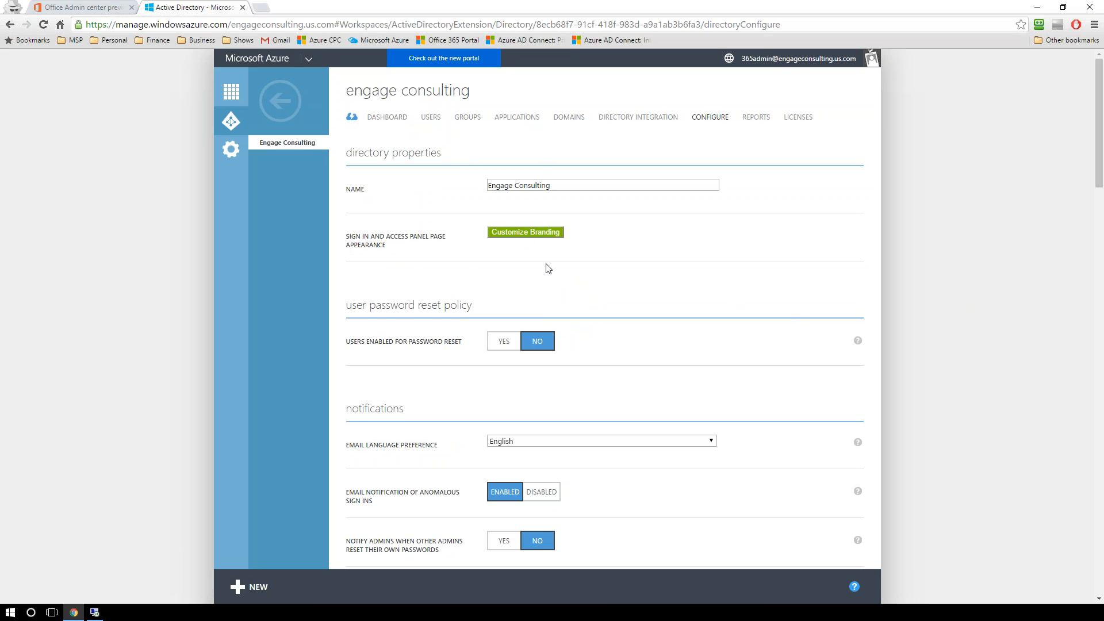
scroll(754, 345, down, 2)
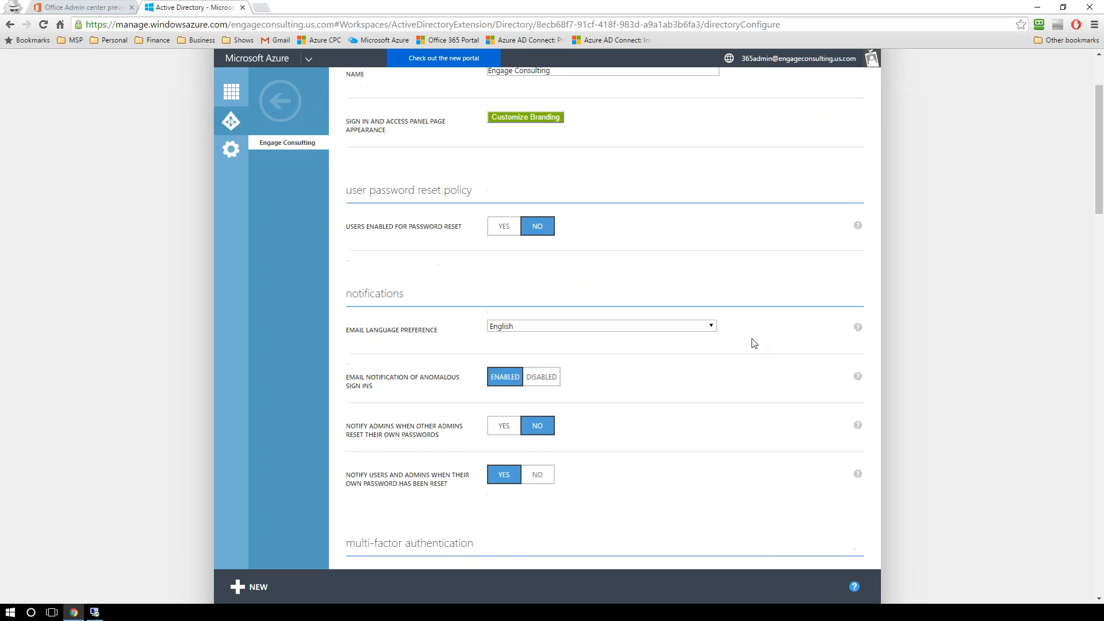
drag(346, 230, 464, 235)
click(464, 234)
scroll(639, 423, down, 1)
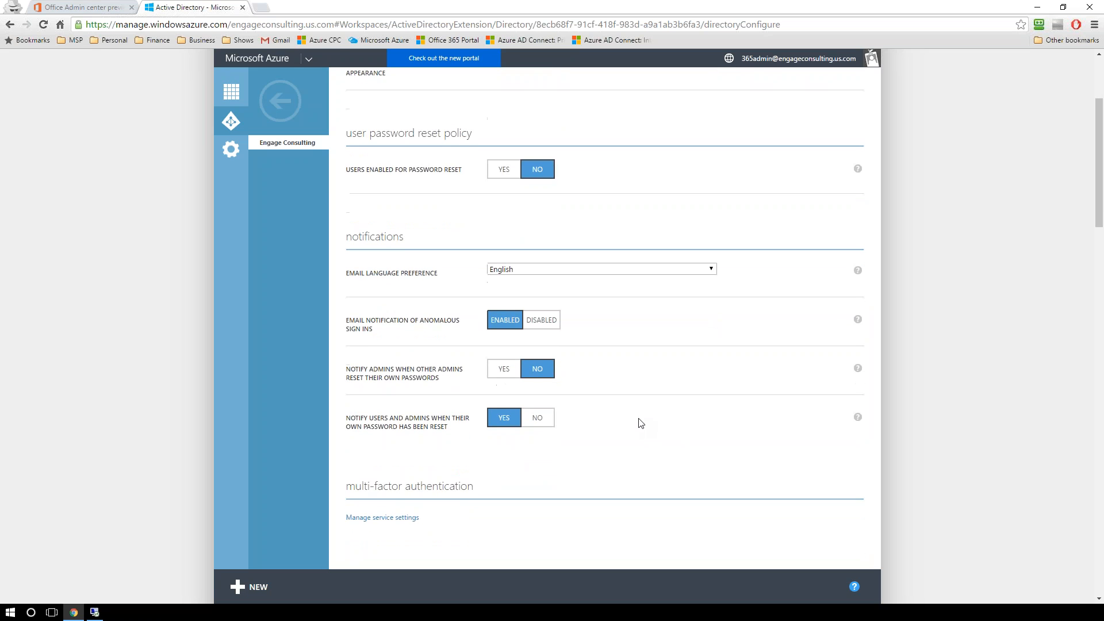
scroll(600, 353, down, 2)
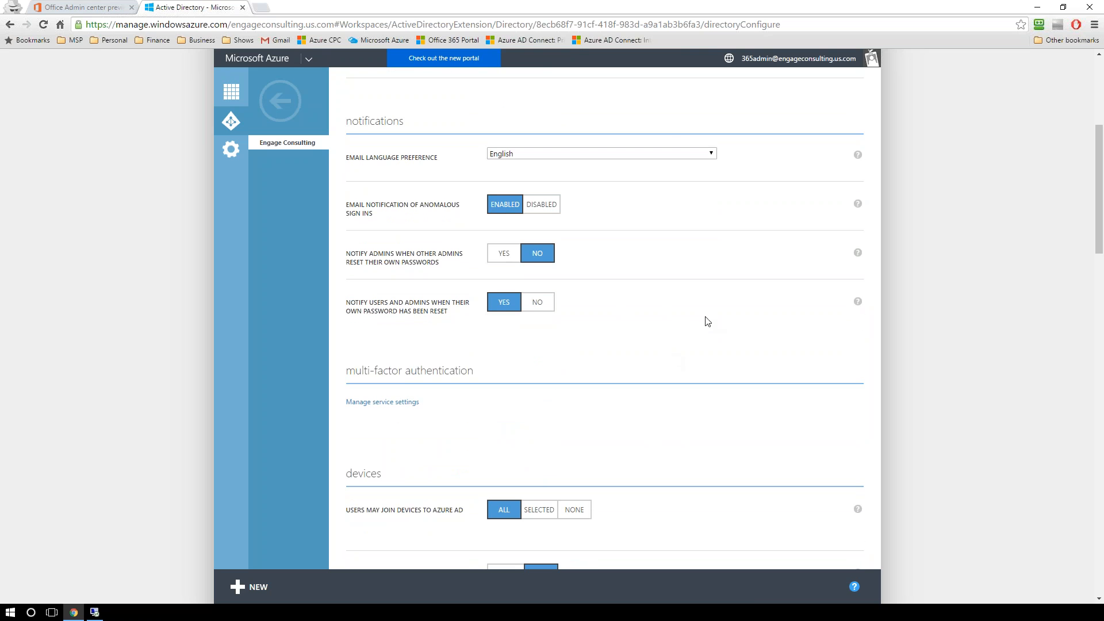
scroll(718, 299, down, 2)
scroll(721, 300, down, 1)
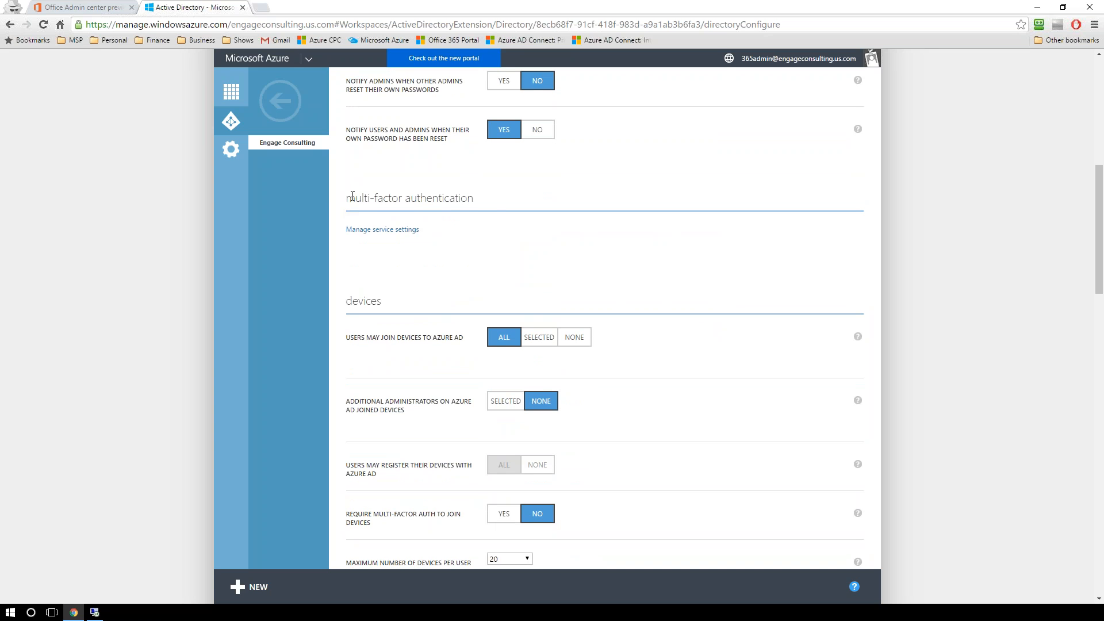
drag(345, 195, 421, 192)
click(486, 198)
Step: Examine the remaining directory configuration, from devices, group management and application proxy to user access and public IP address ranges
scroll(390, 295, down, 1)
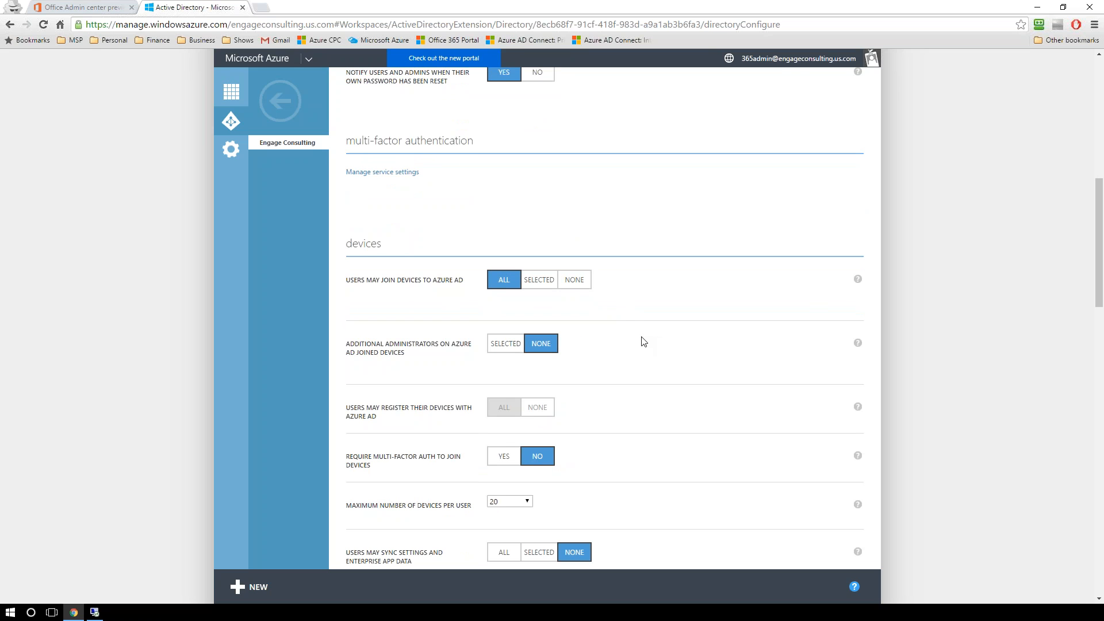
scroll(644, 341, down, 1)
scroll(644, 342, down, 5)
scroll(853, 288, down, 1)
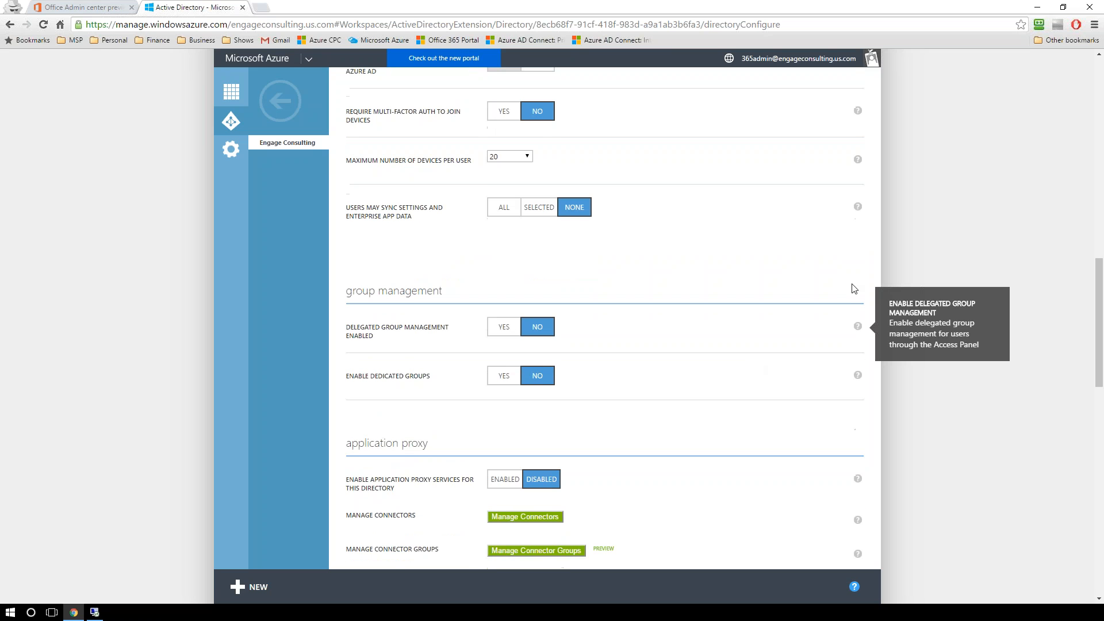
scroll(679, 316, down, 2)
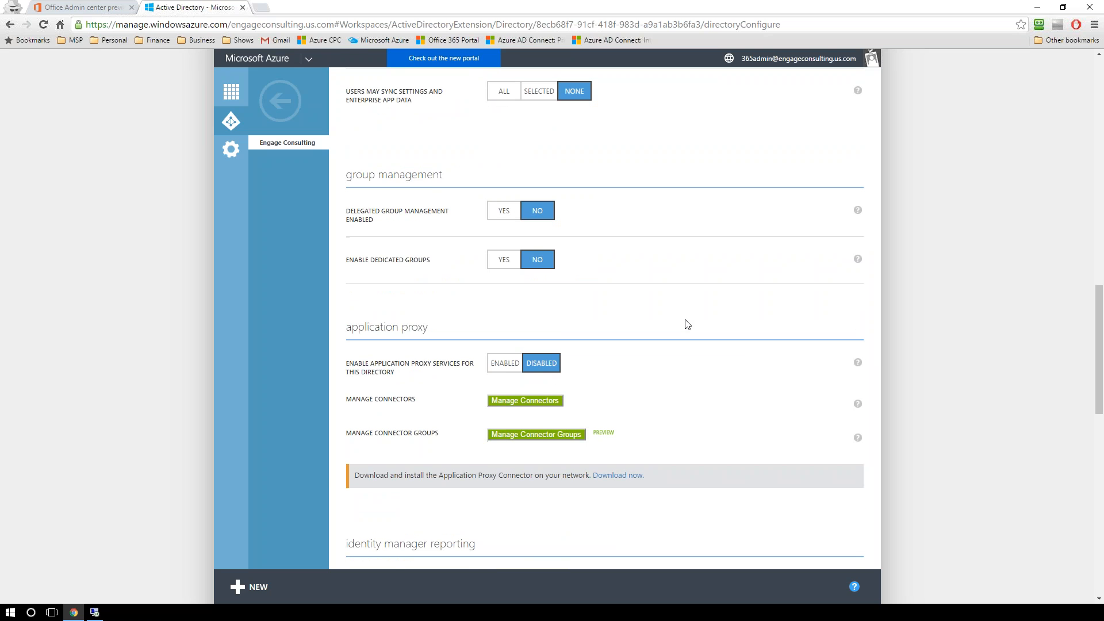
scroll(933, 502, down, 6)
scroll(932, 502, down, 3)
scroll(933, 502, down, 1)
scroll(950, 471, down, 3)
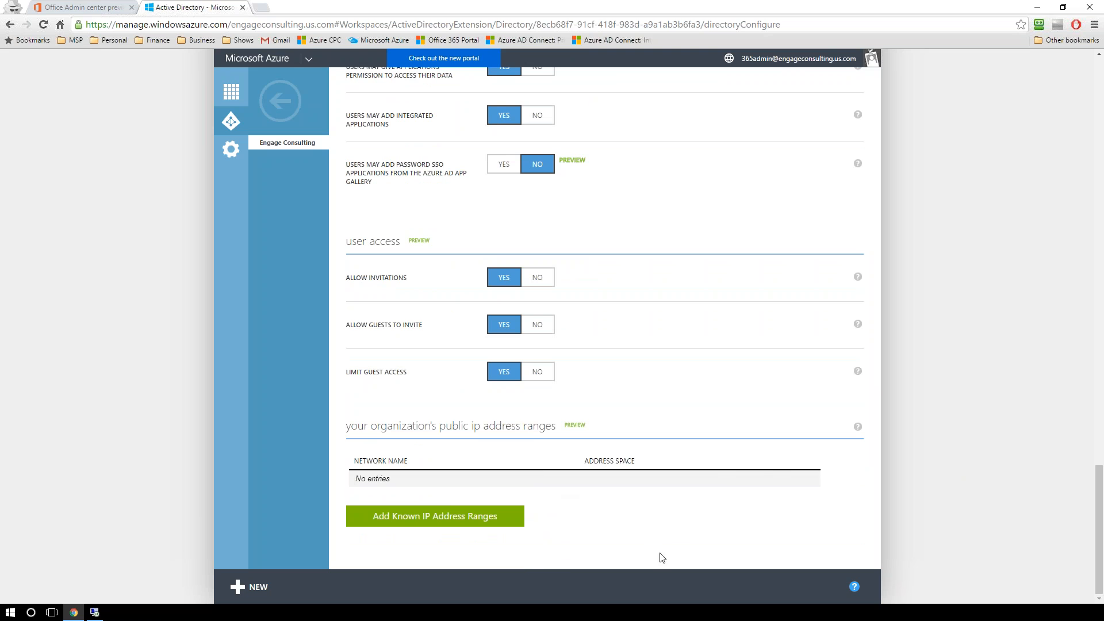
Step: Return to the user password reset policy and look through the directory configuration again as far as application proxy
scroll(676, 533, up, 10)
scroll(604, 317, up, 10)
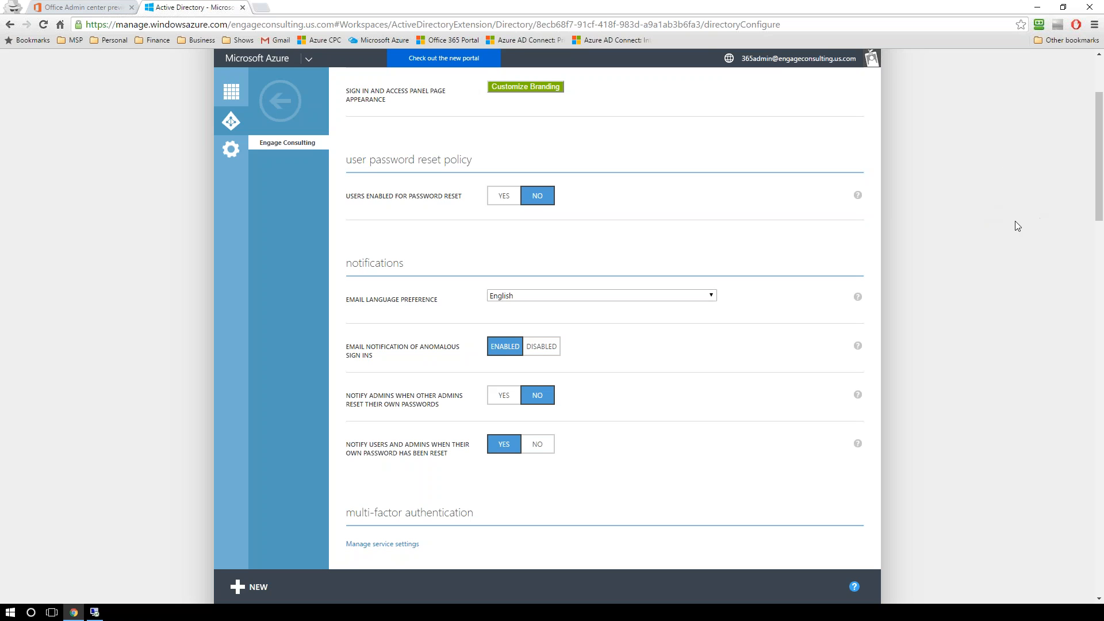
scroll(980, 249, down, 6)
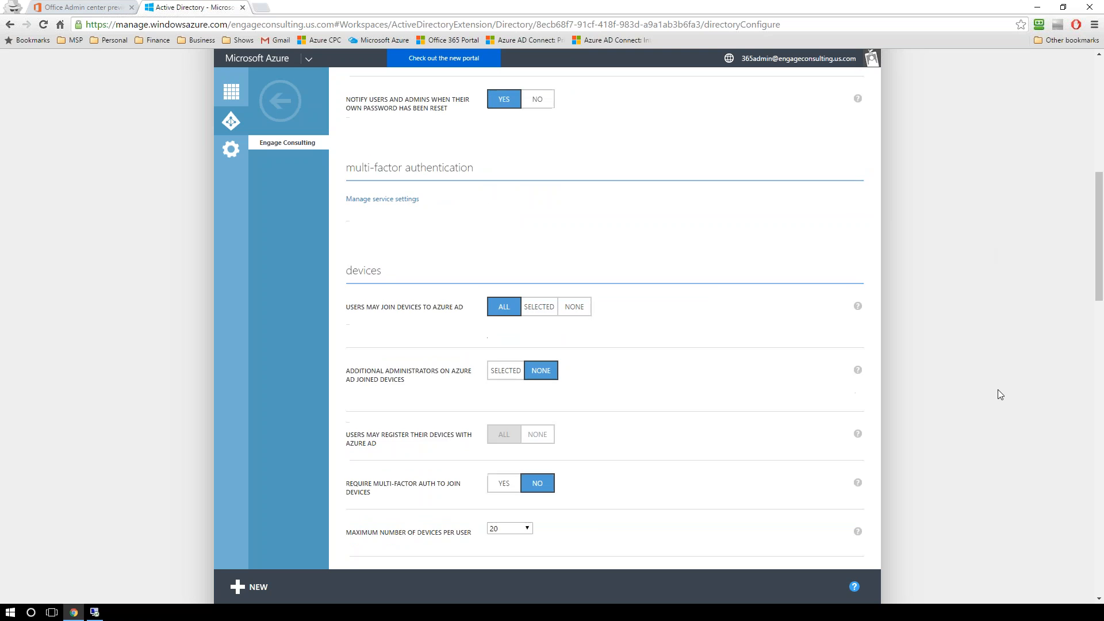
scroll(999, 395, down, 1)
scroll(999, 395, down, 7)
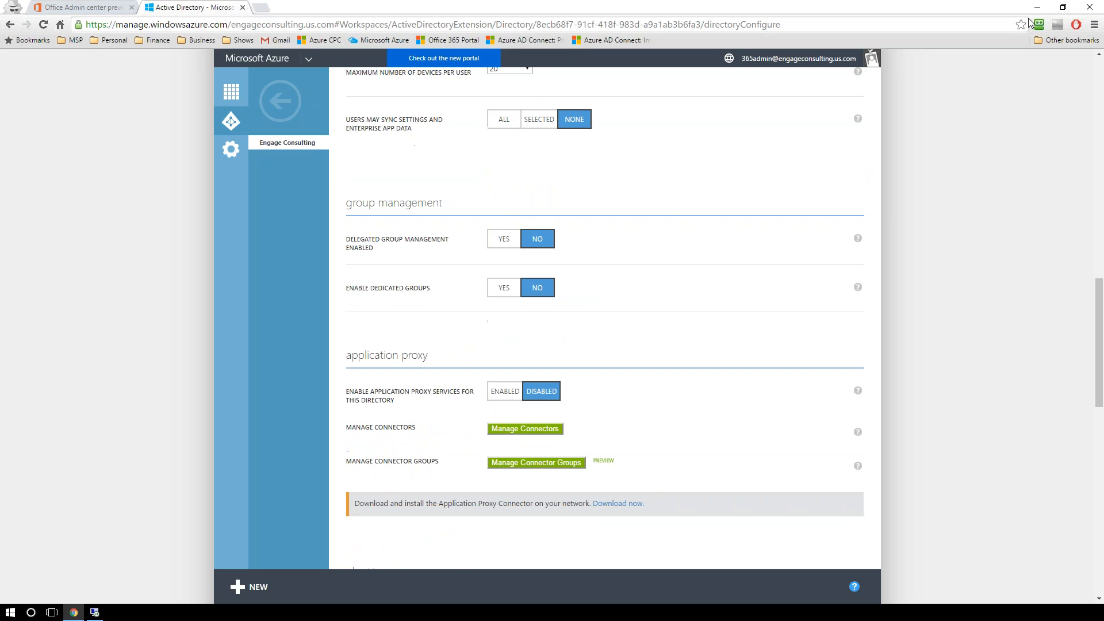
key(ctrl+shift+Tab)
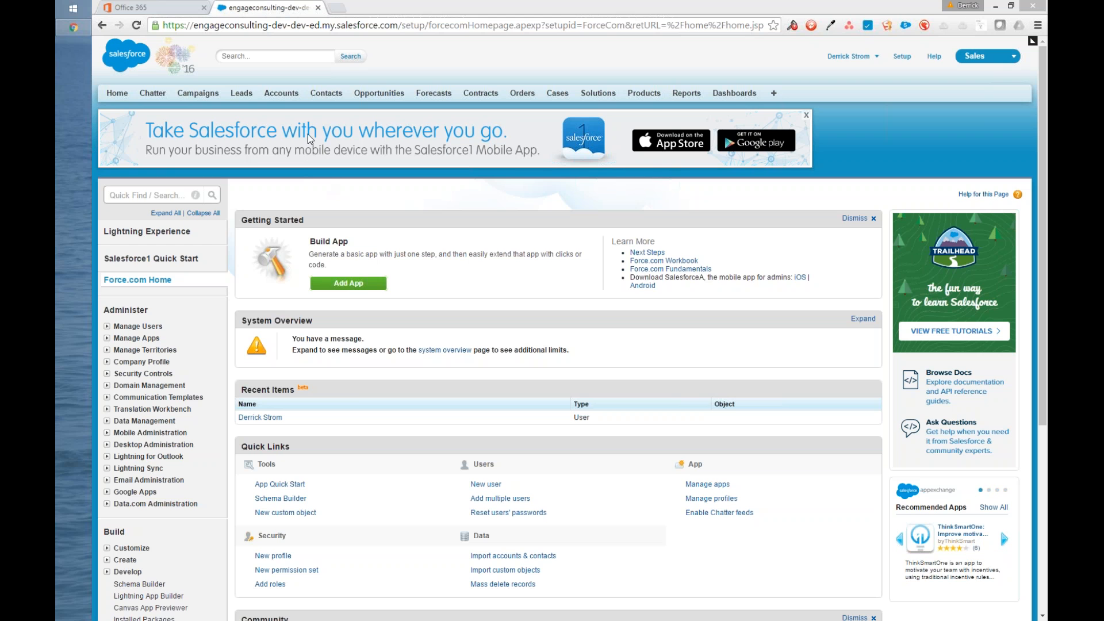
Step: In Salesforce Setup, highlight the org's domain in the address and open My Domain under Domain Management
drag(194, 26, 398, 27)
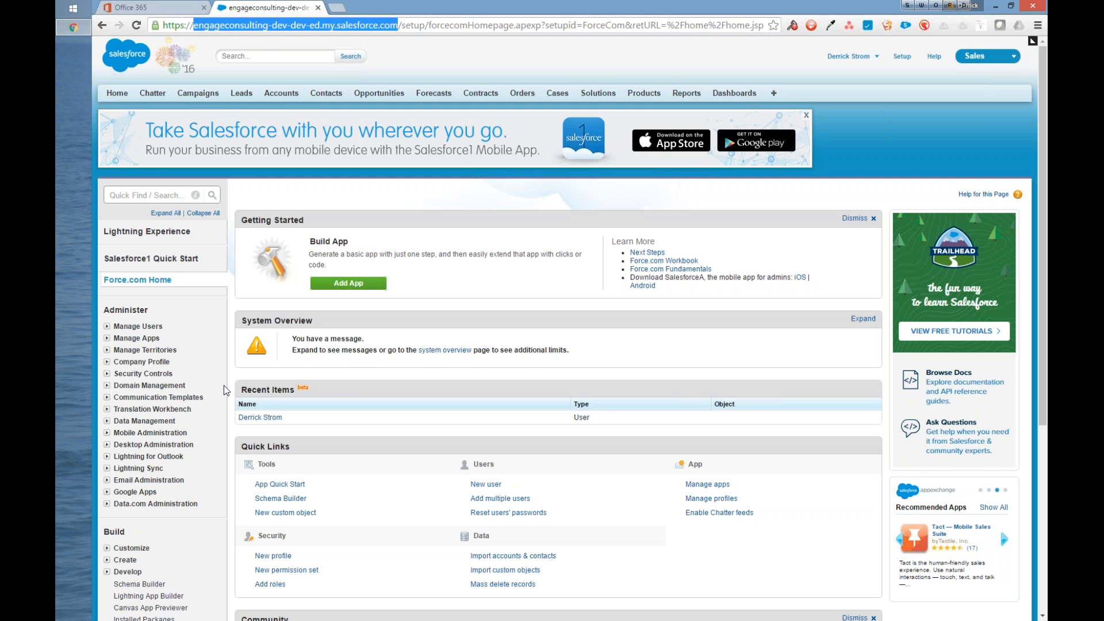
click(169, 195)
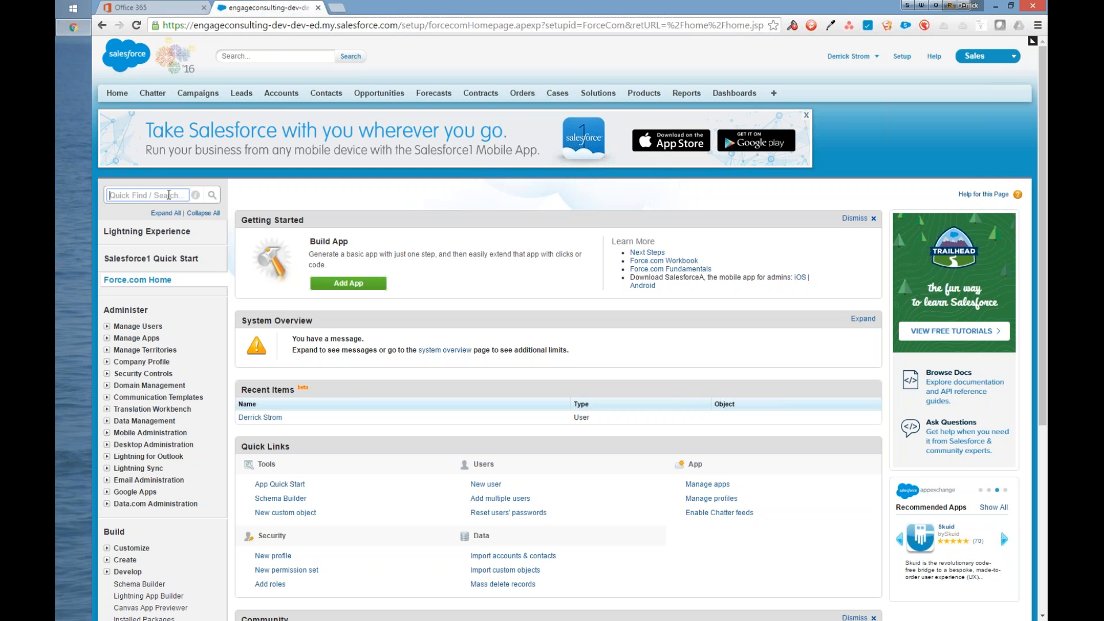
click(110, 386)
click(143, 421)
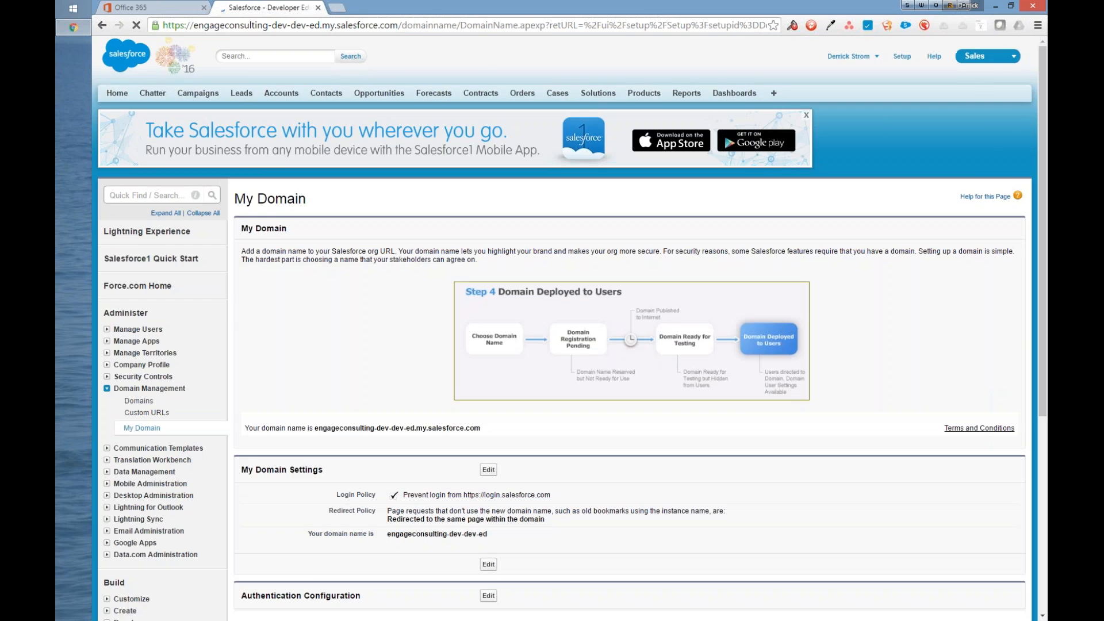
scroll(501, 347, down, 2)
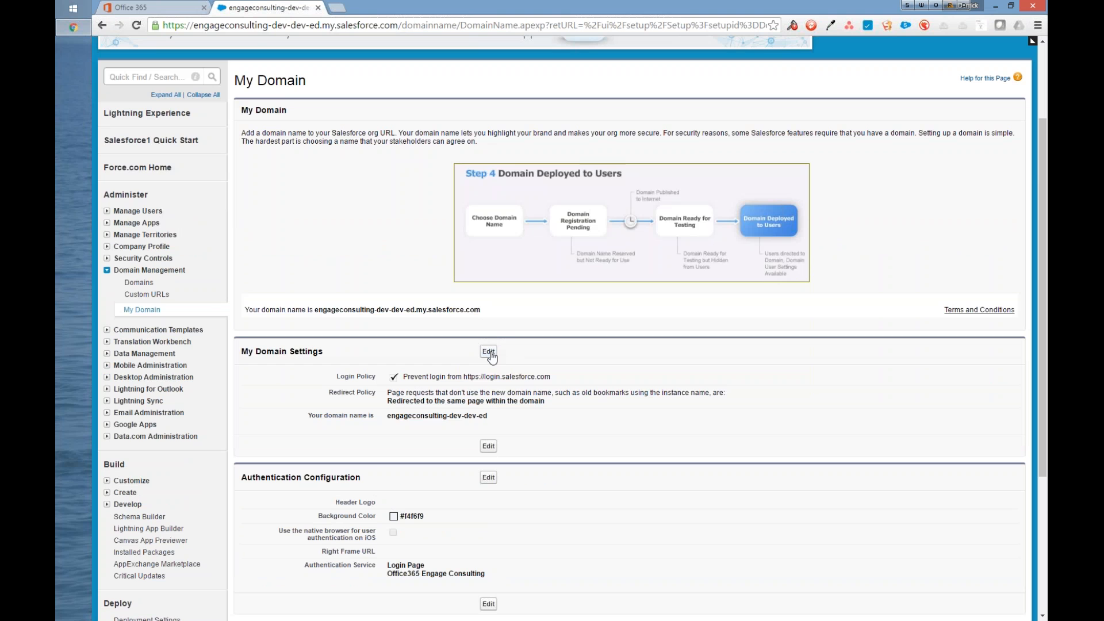
Step: Open My Domain Settings for editing to inspect the login and redirect policies, and cancel without saving
click(488, 353)
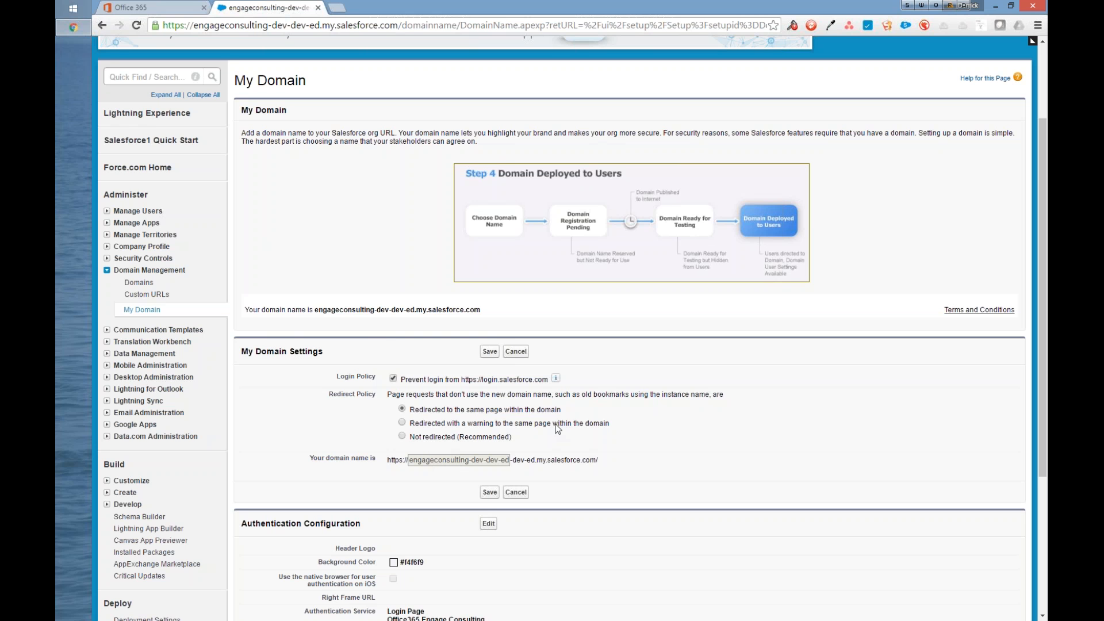
drag(289, 25, 315, 25)
click(515, 492)
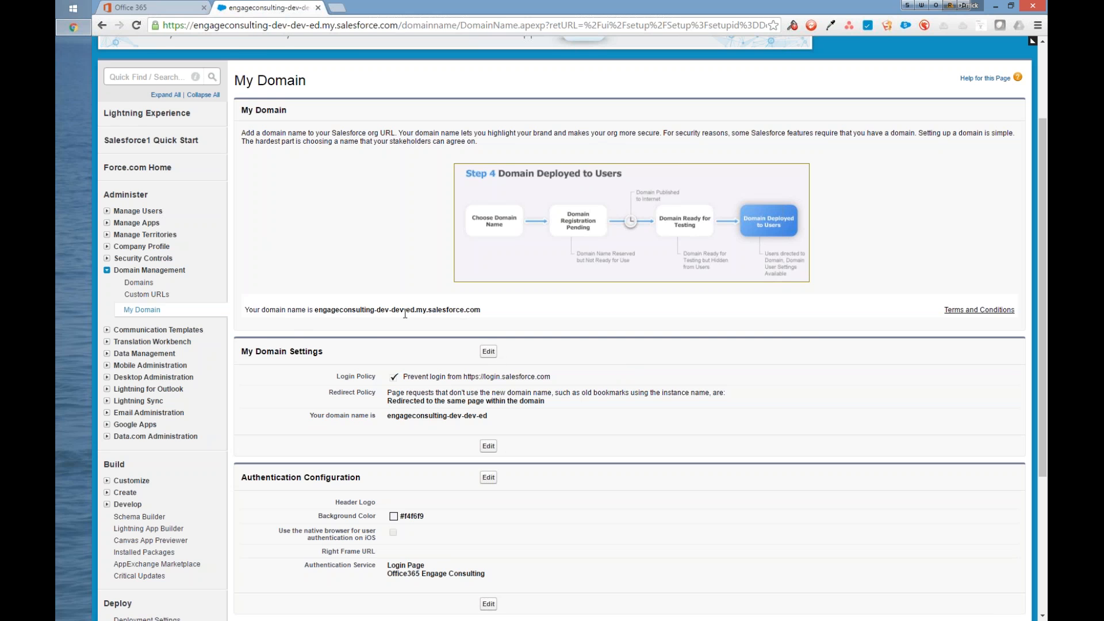
Step: Compare the domain name stated on the My Domain page with the domain in the browser's address
drag(480, 311, 233, 313)
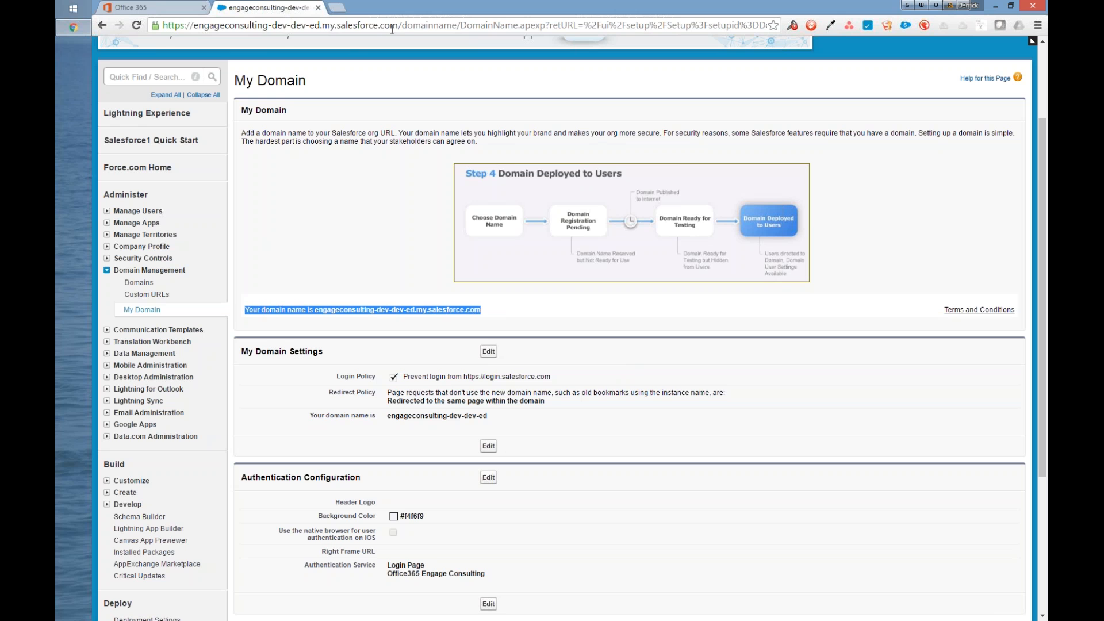
drag(397, 27, 113, 23)
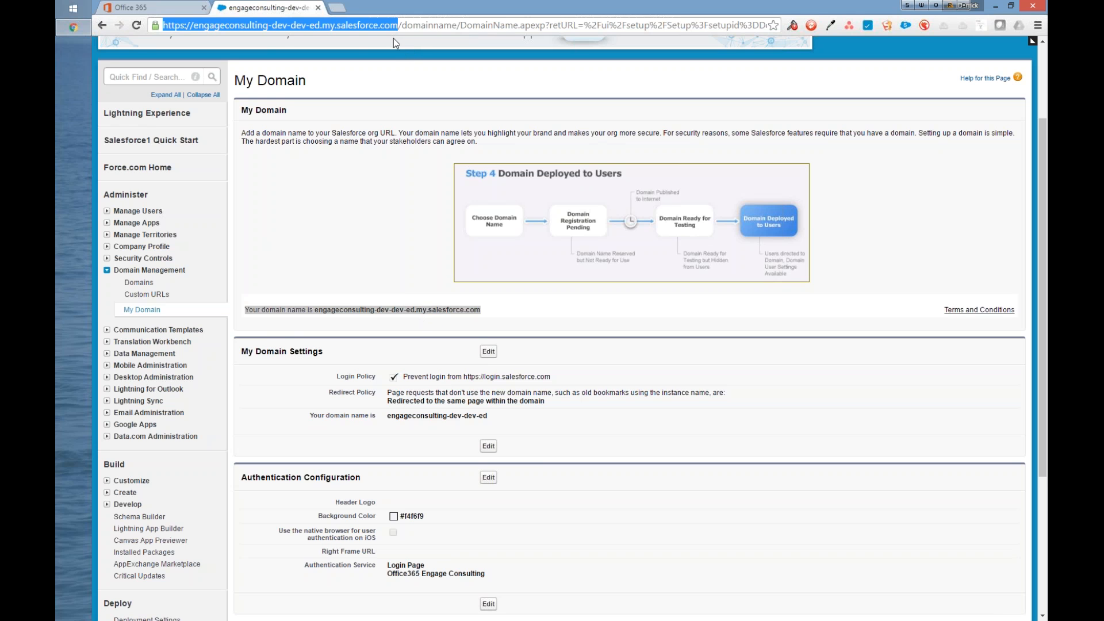
click(346, 186)
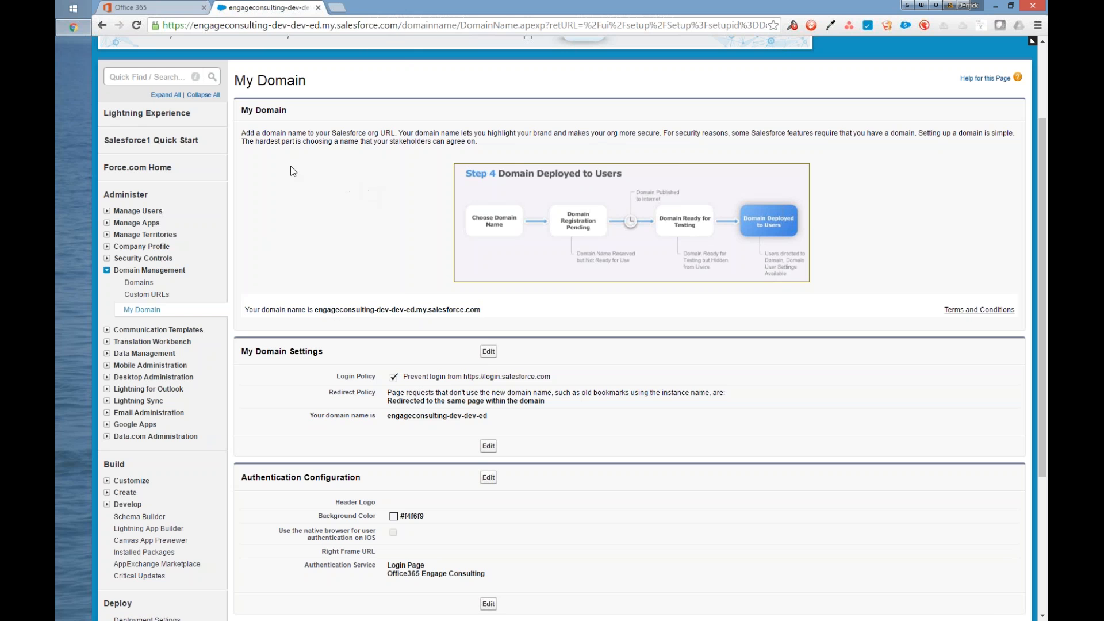
scroll(287, 171, up, 5)
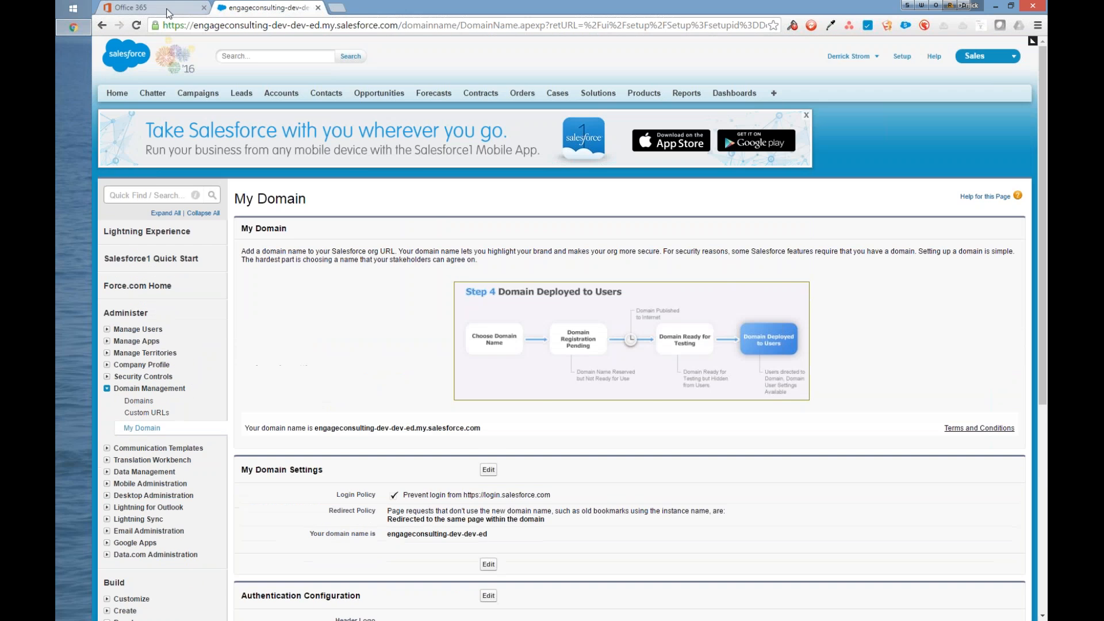
Step: Switch to the Office 365 portal and launch the Azure AD admin center from the Office 365 admin center
click(169, 8)
click(174, 26)
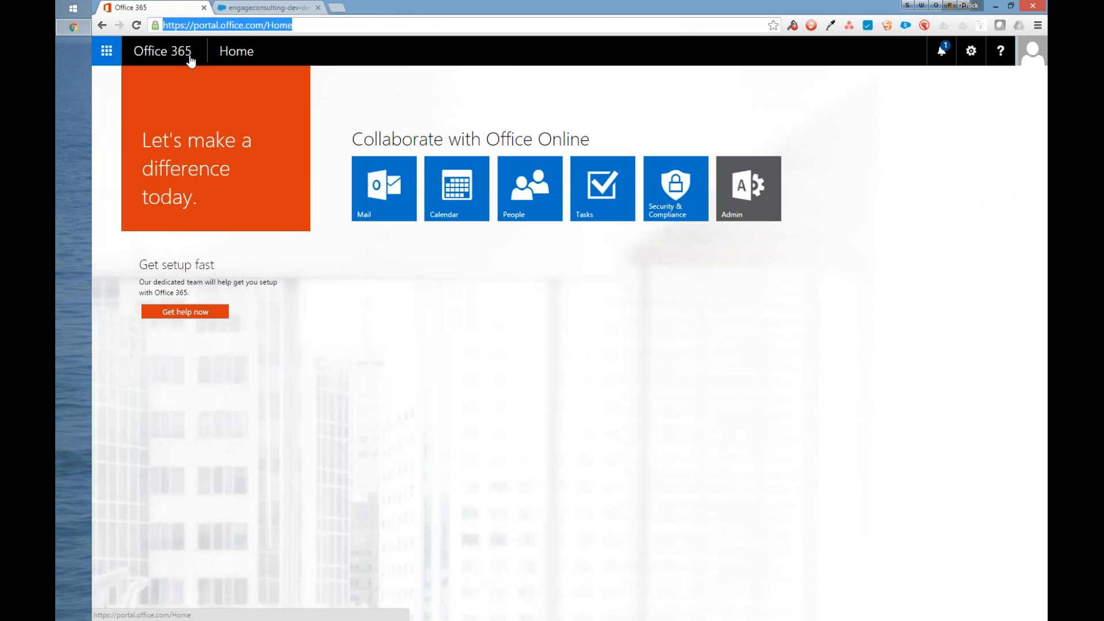
click(739, 222)
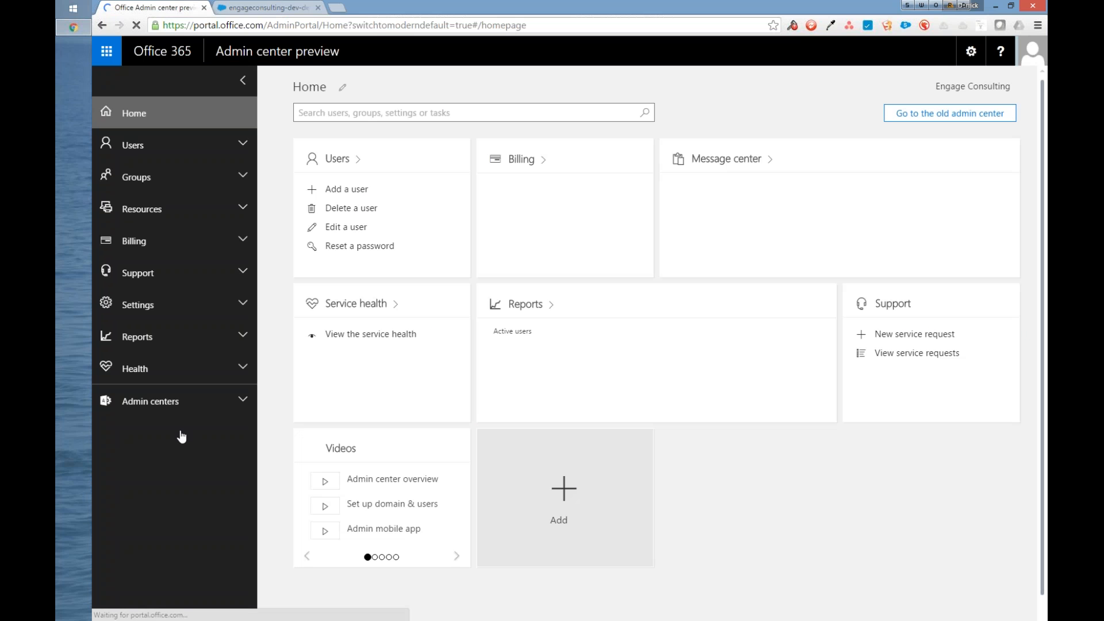
click(209, 401)
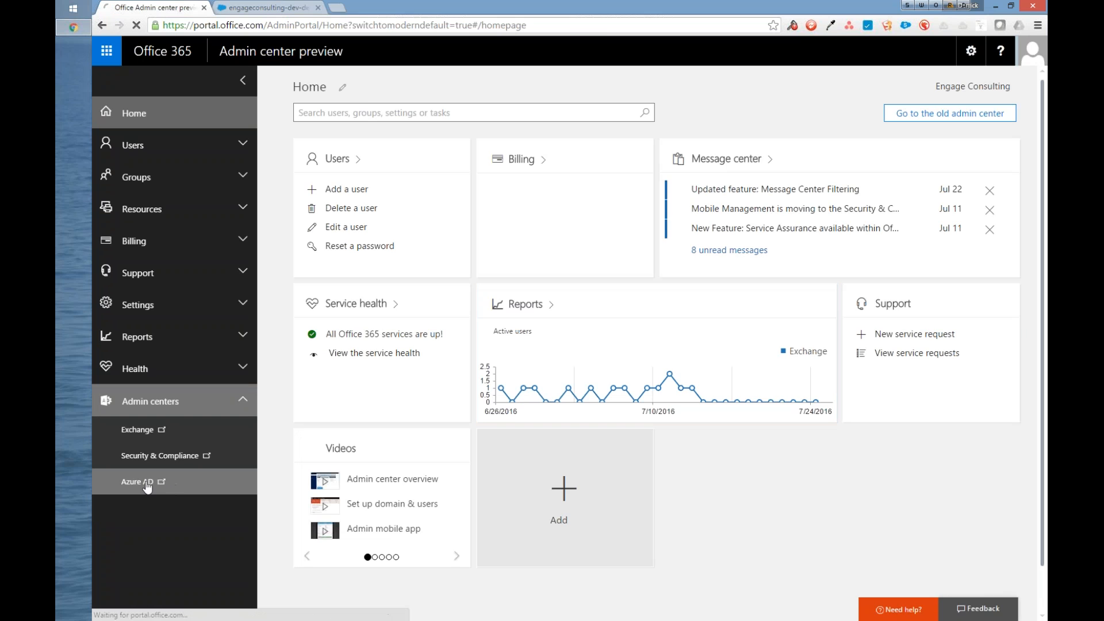
click(147, 484)
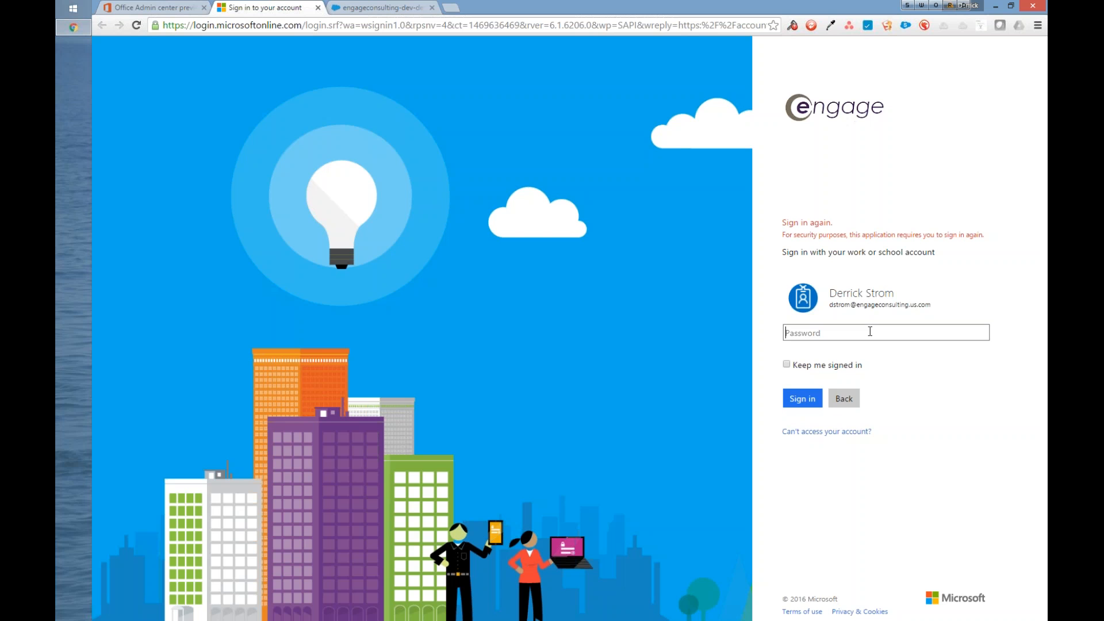
Step: Enter the account password on the Microsoft sign-in page and sign in to Azure
text(••••••••••)
click(795, 396)
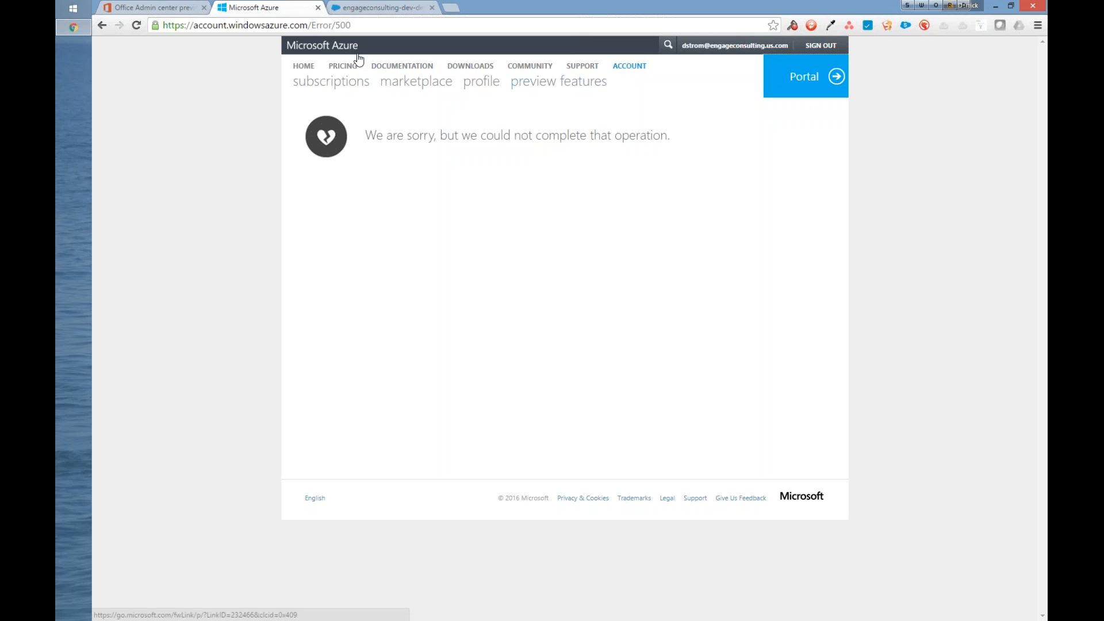
Step: Sign out of the Microsoft Azure account and close its page, returning to the Office 365 admin center
click(821, 46)
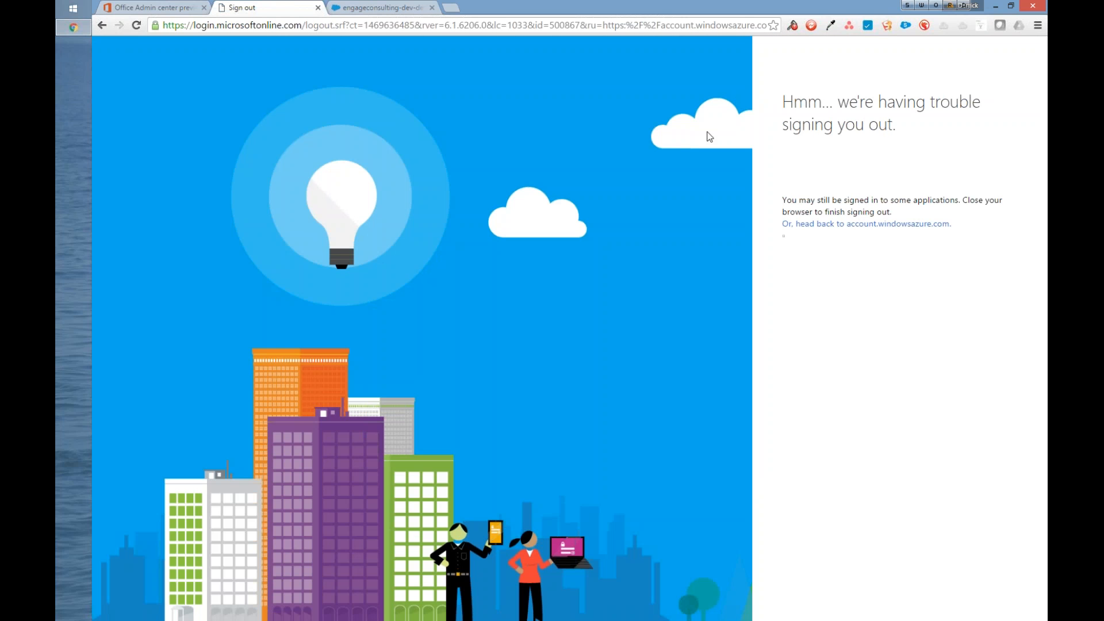
click(318, 7)
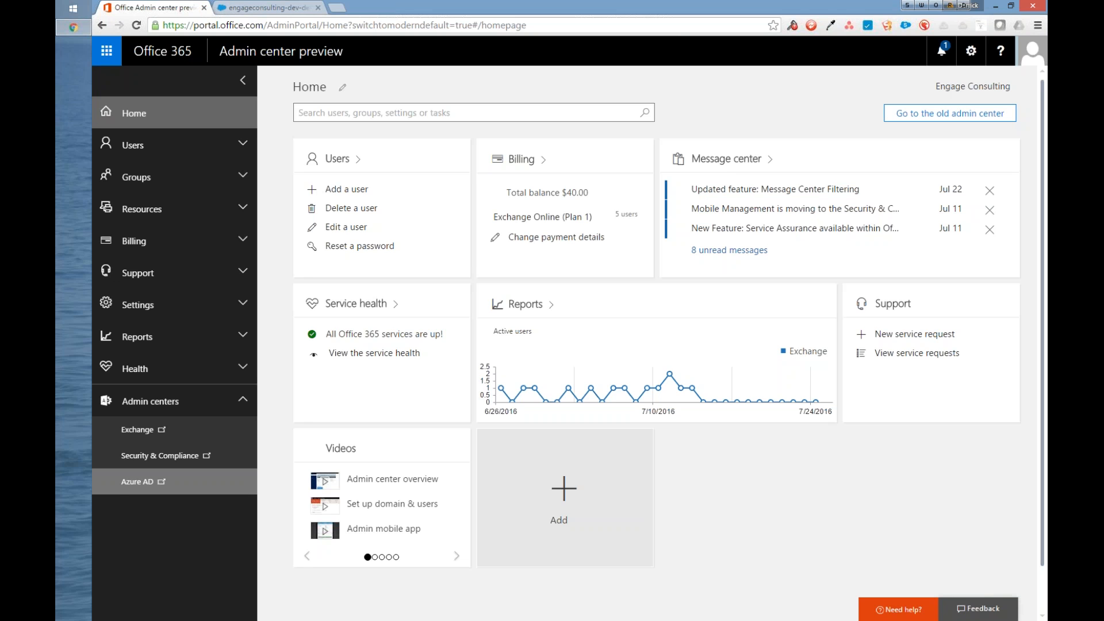
click(137, 481)
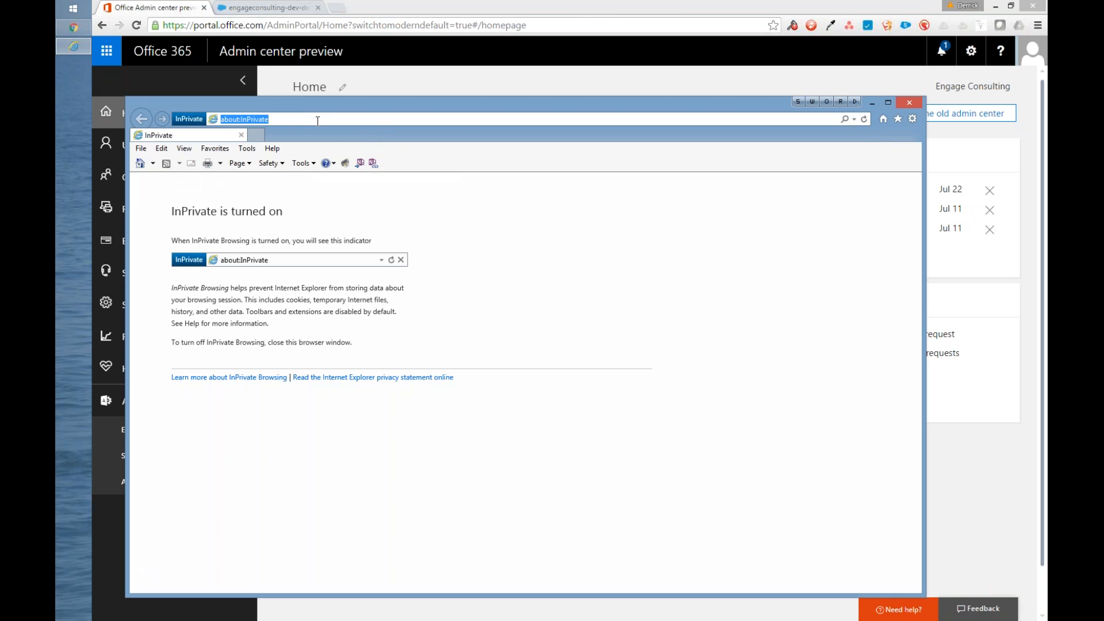
Step: In an Internet Explorer InPrivate window, go to portal.office.com and reposition the window higher on the desktop
text(port)
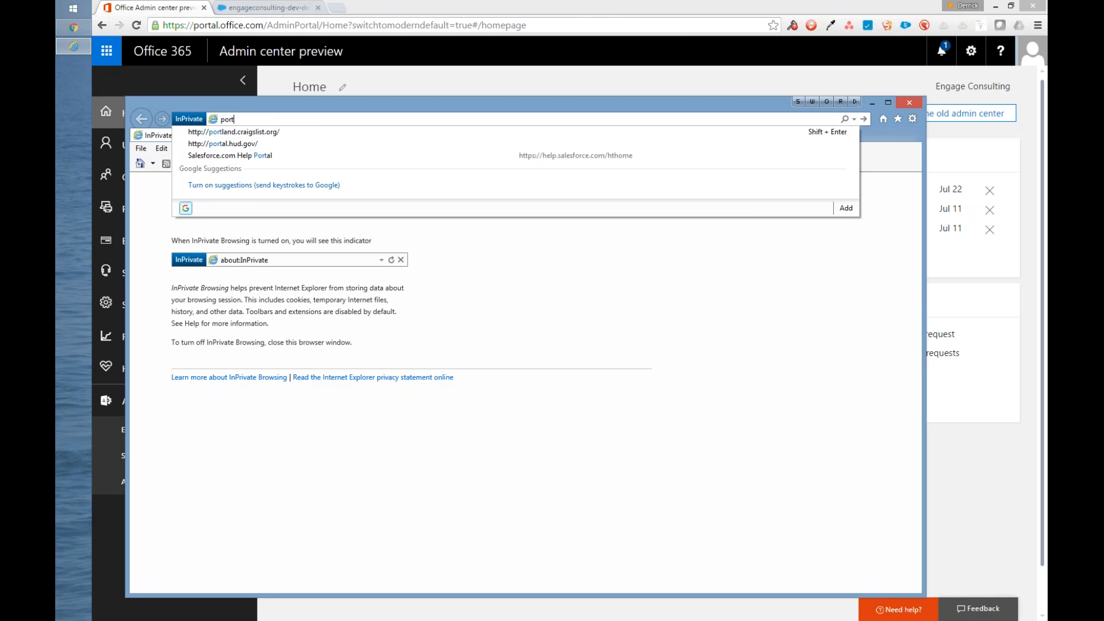
text(la)
key(BackSpace)
key(BackSpace)
key(BackSpace)
text(tal.)
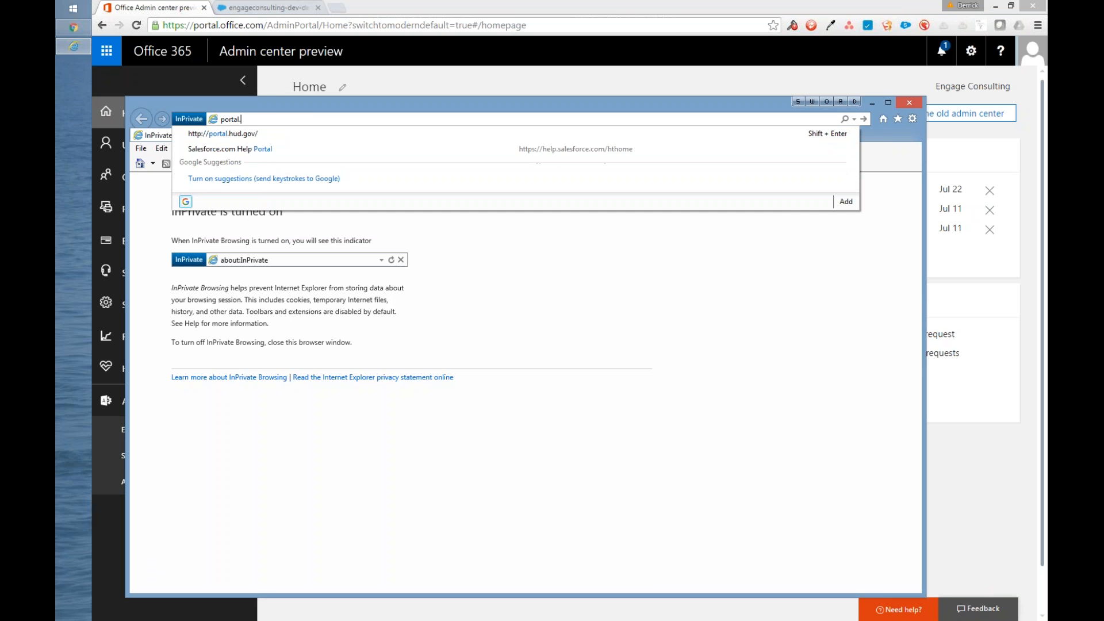
text(office)
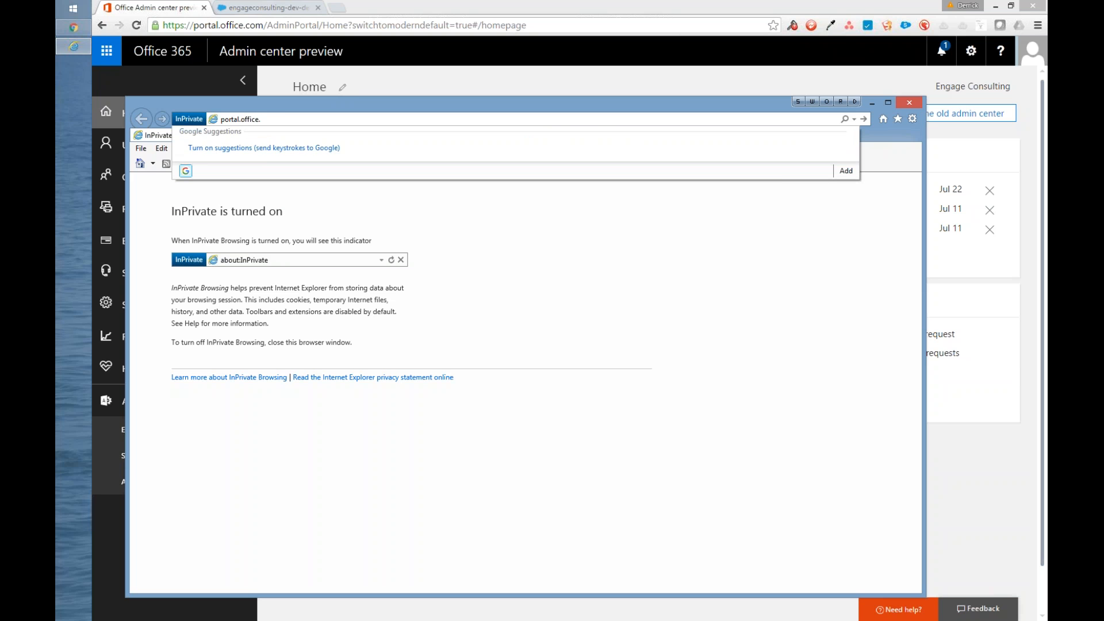
text(.com)
key(Return)
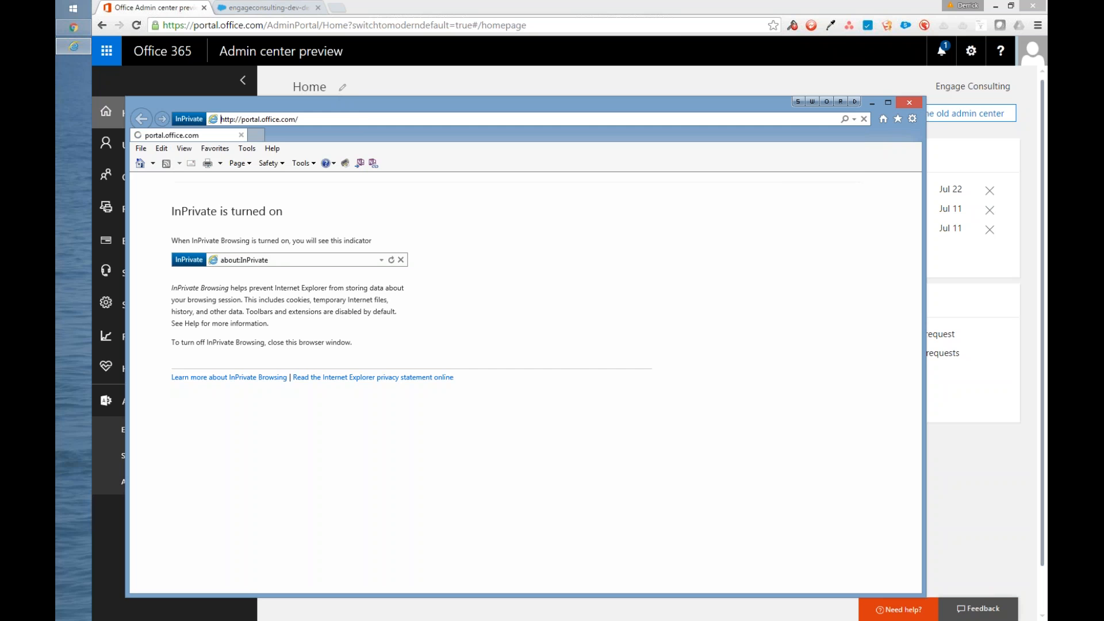
drag(363, 105, 376, 23)
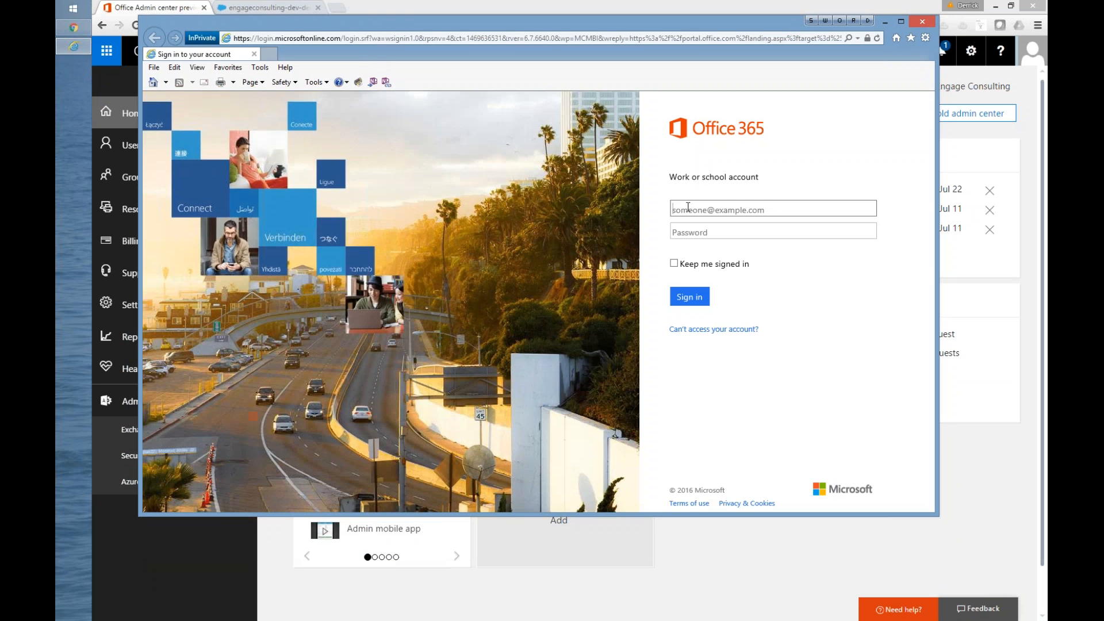
Step: Sign in to Office 365 with the user's work e-mail and account password
click(688, 207)
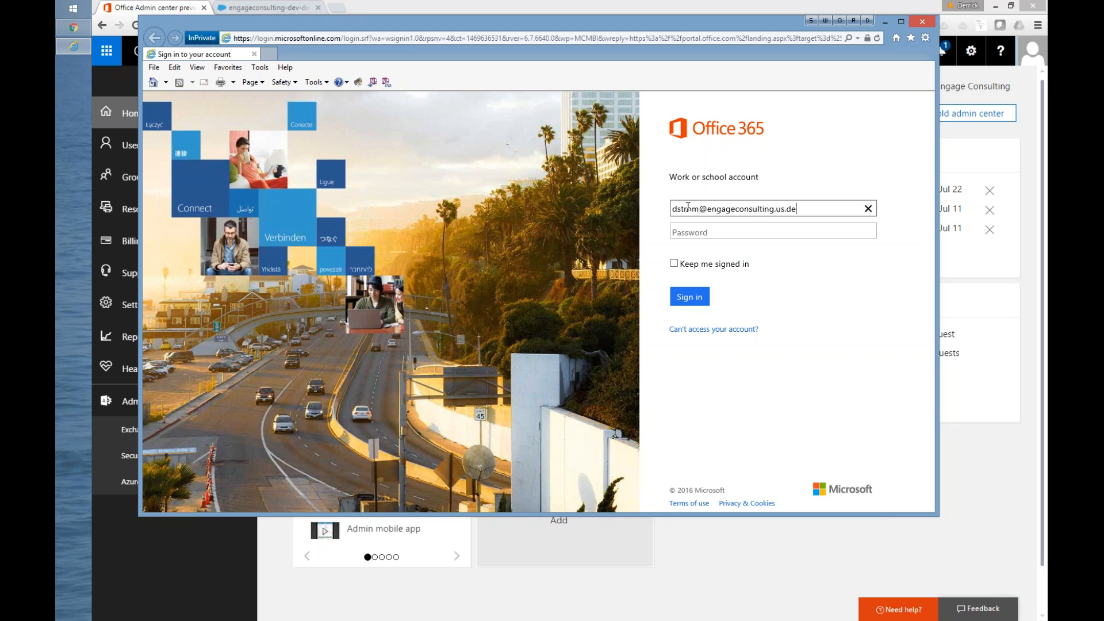
key(Tab)
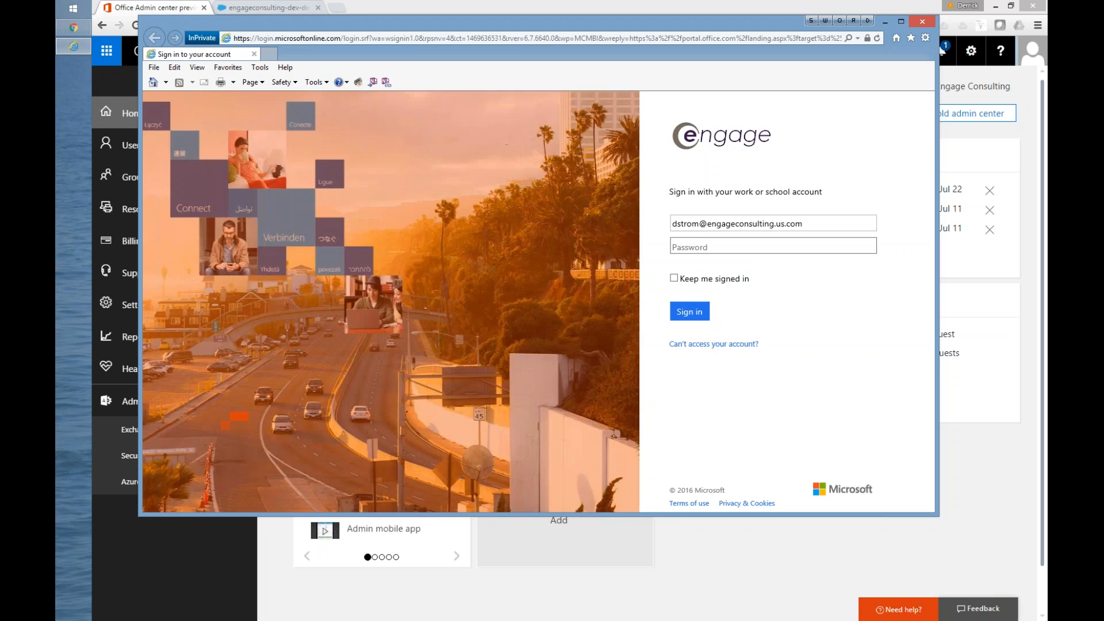
text(•••••)
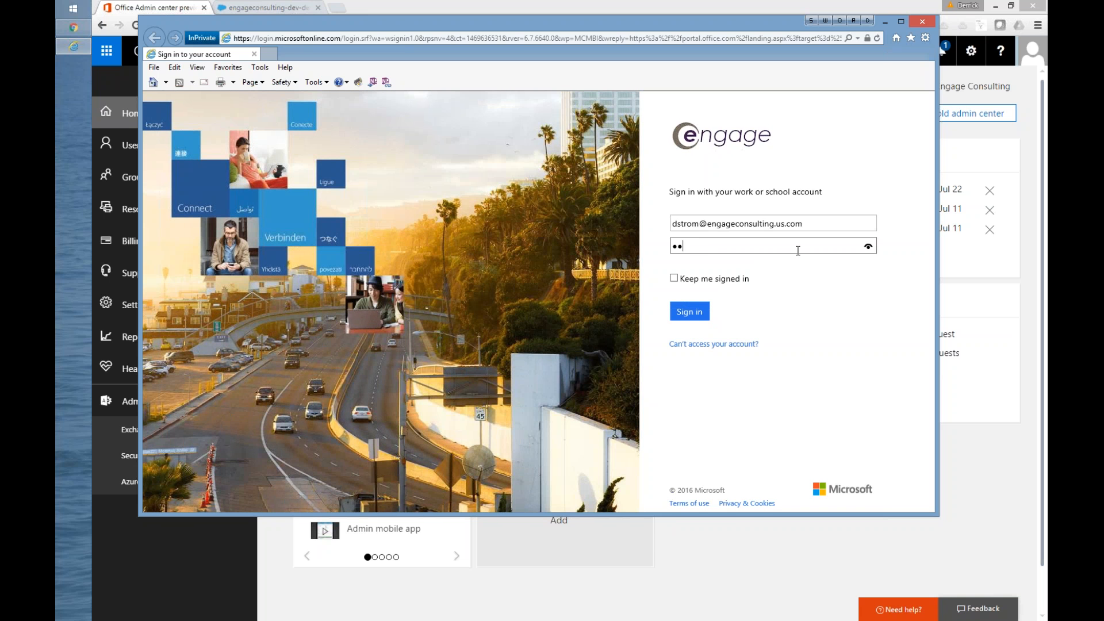
text(••••)
key(Return)
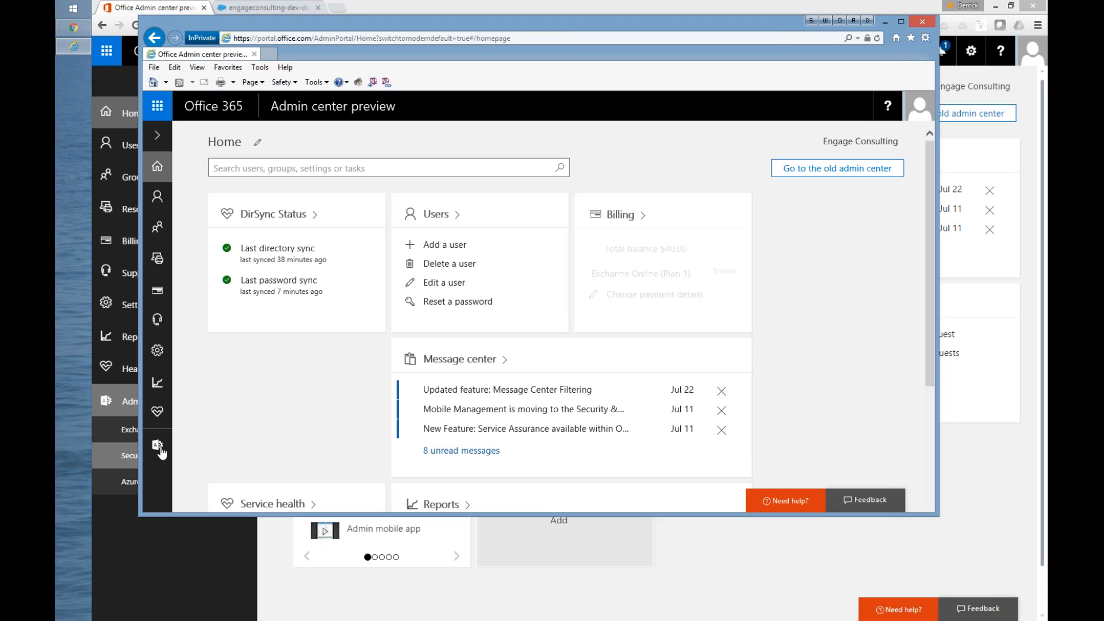
Step: Try to open the Azure AD admin center, then close its page and sign out of the Office 365 session
mouse_move(170, 450)
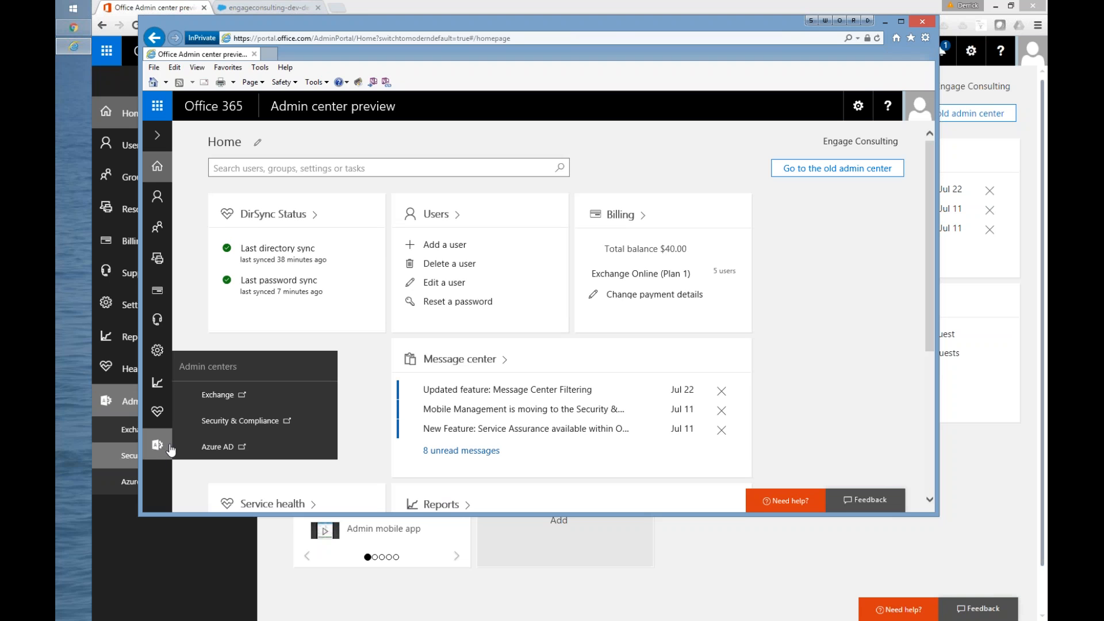
click(228, 447)
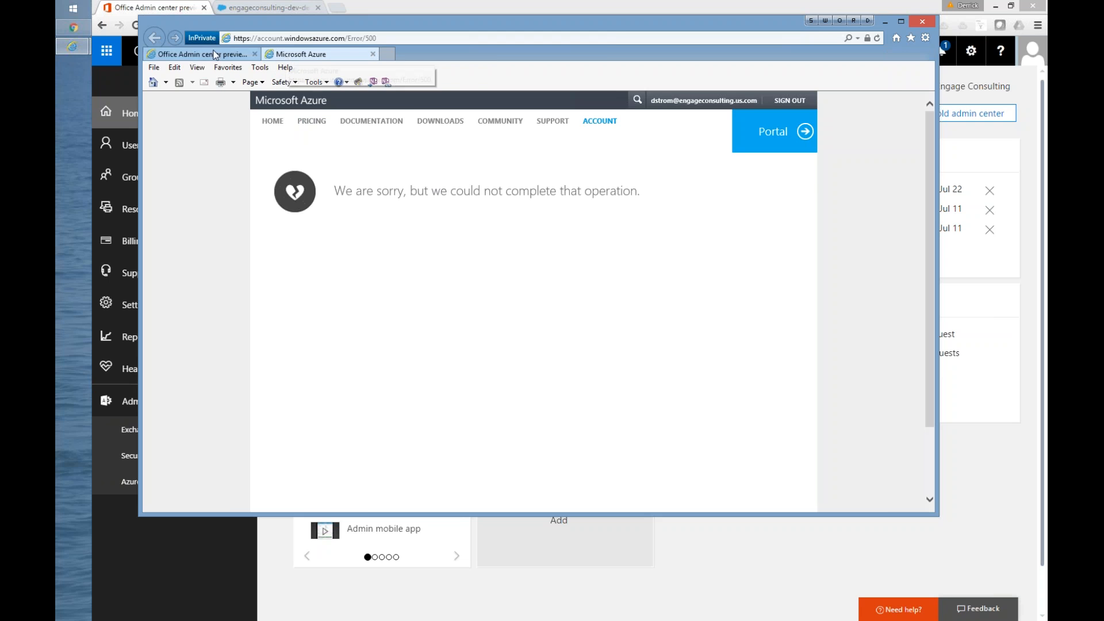
click(373, 54)
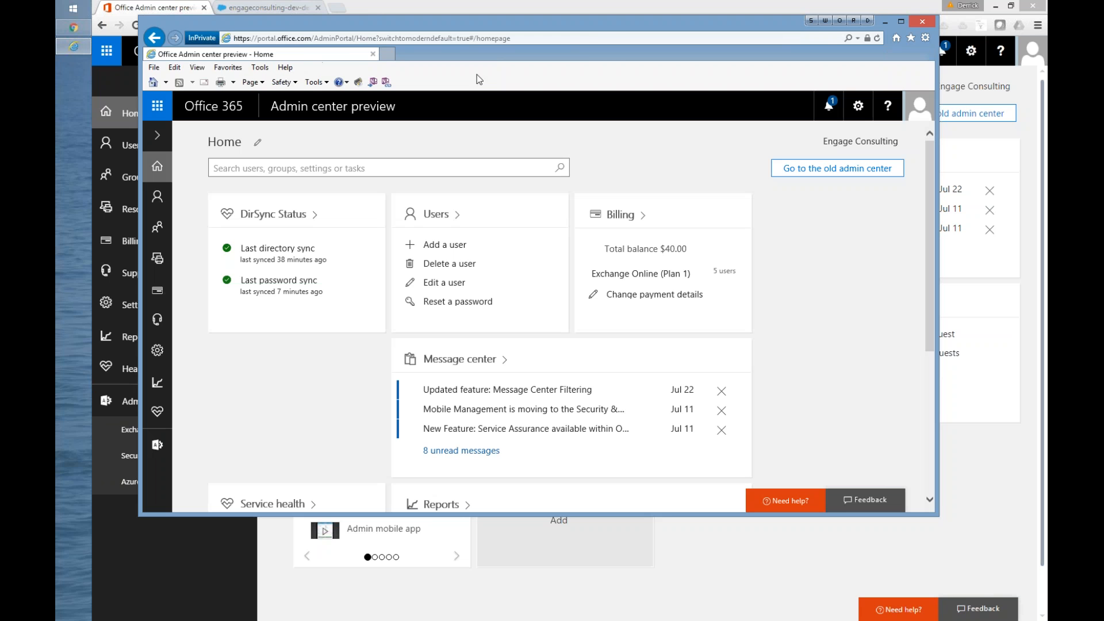
click(923, 116)
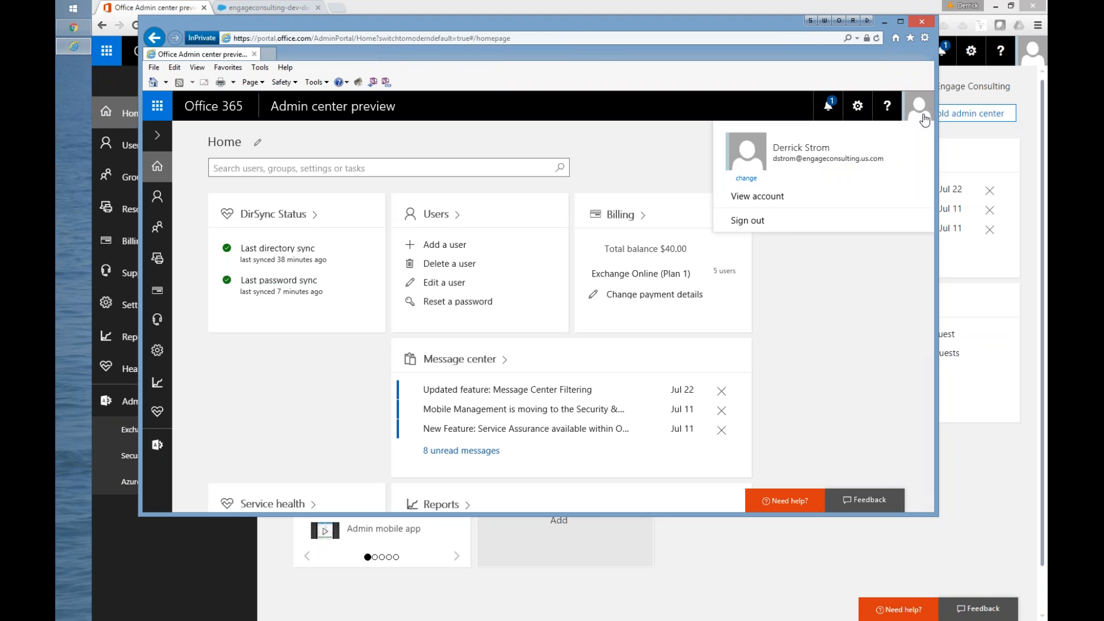
click(746, 221)
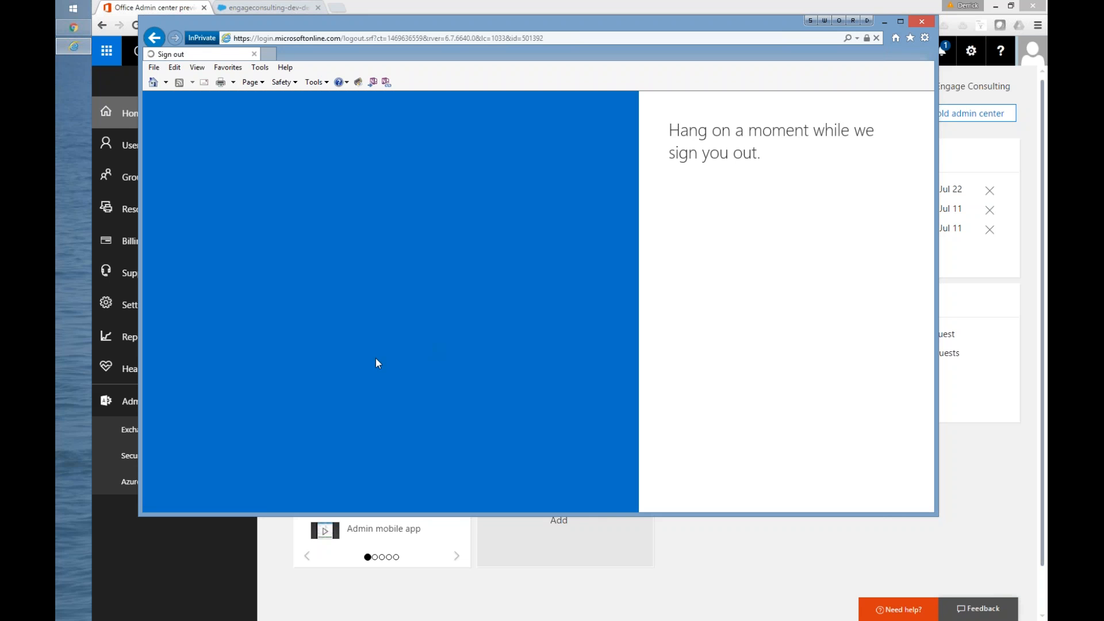
click(254, 54)
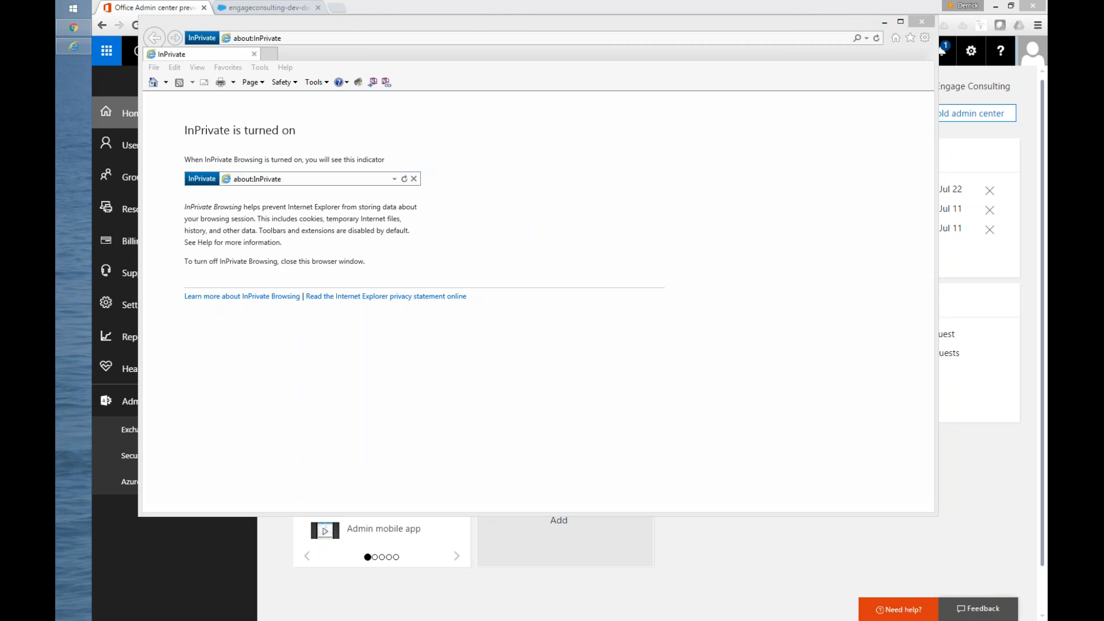
Step: Go to portal.office.com in a new InPrivate window
click(305, 39)
text(prt)
key(BackSpace)
key(BackSpace)
text(ortla)
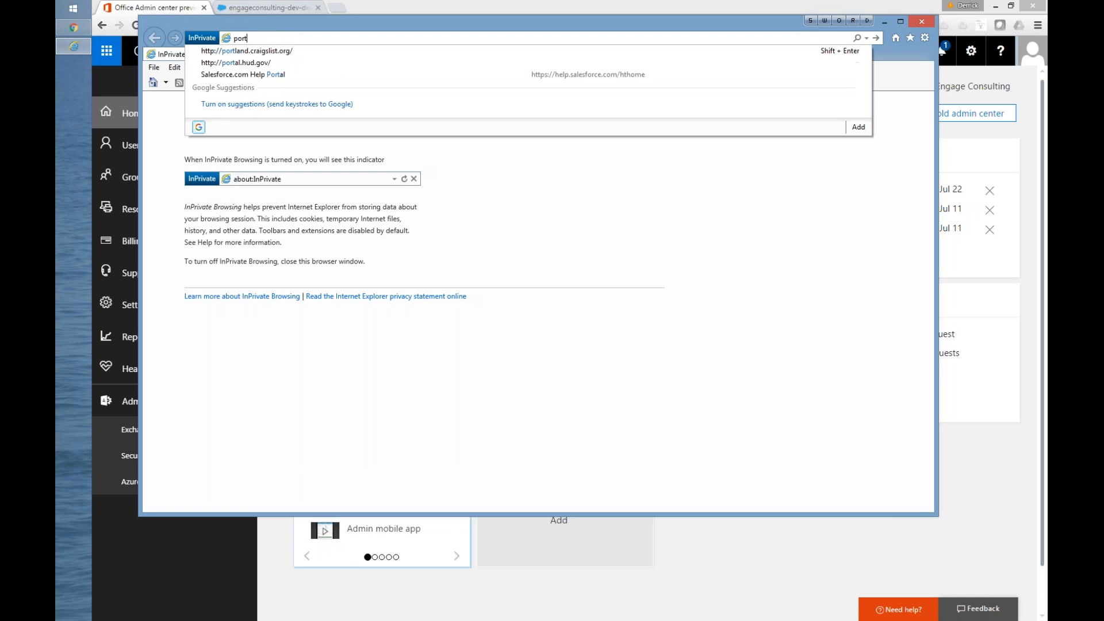
key(BackSpace)
text(al.c)
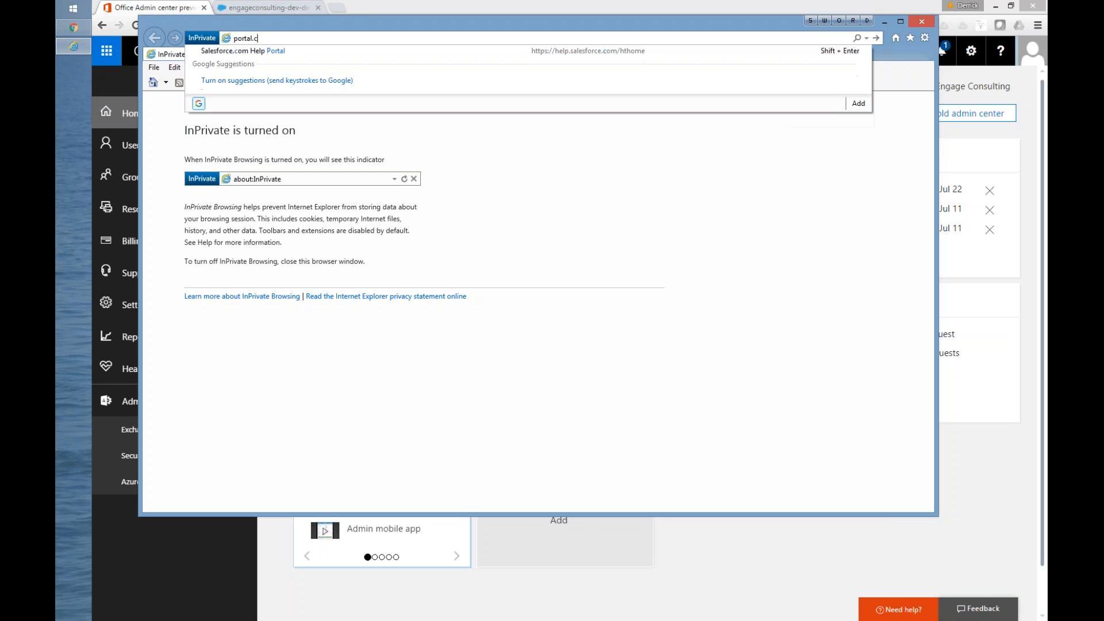
key(BackSpace)
text(office.com)
key(Return)
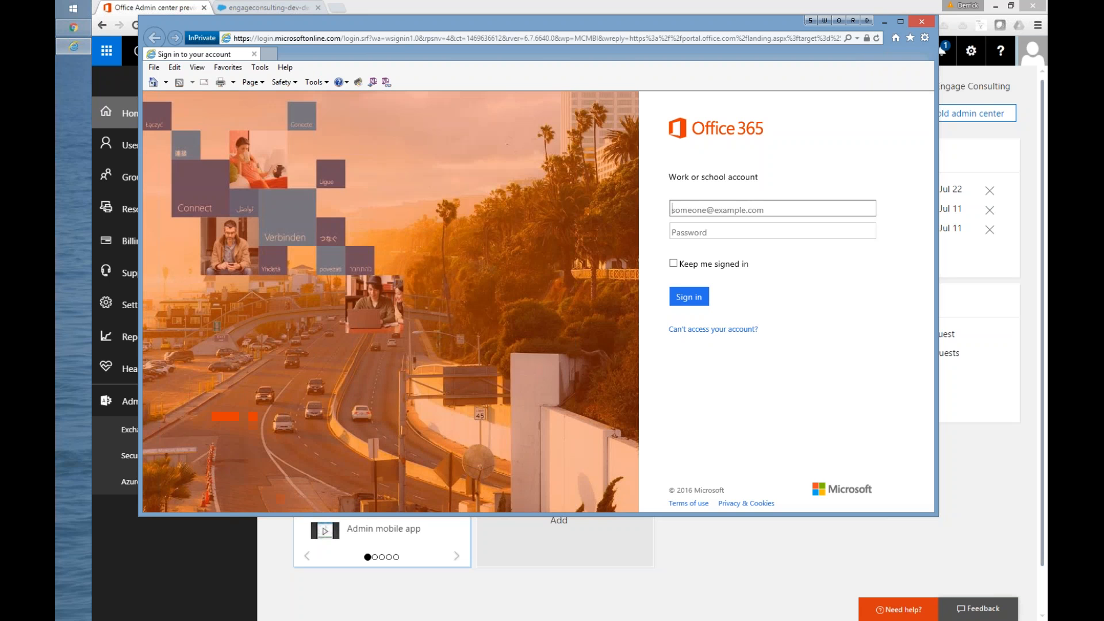
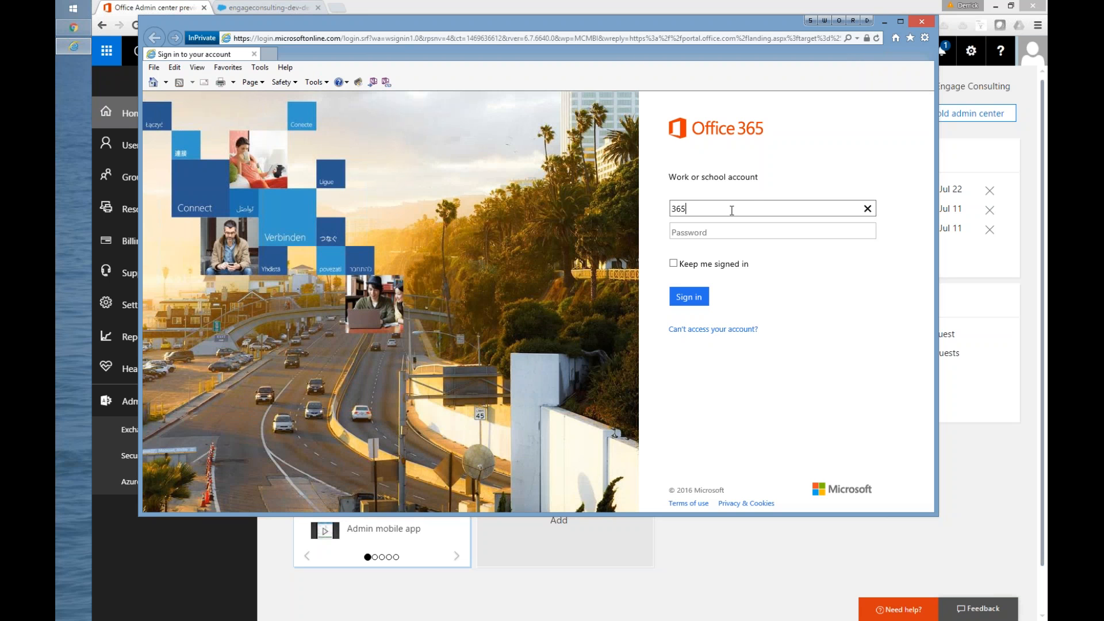
Step: Sign in to Office 365 with the administrator account's e-mail and password
key(Tab)
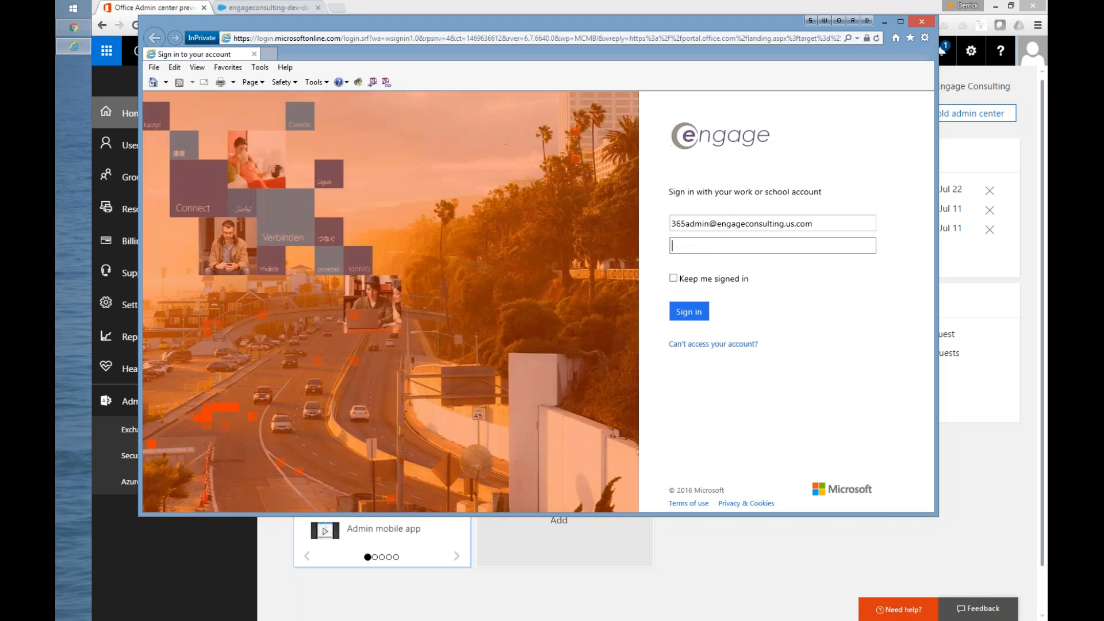
text(•••••••)
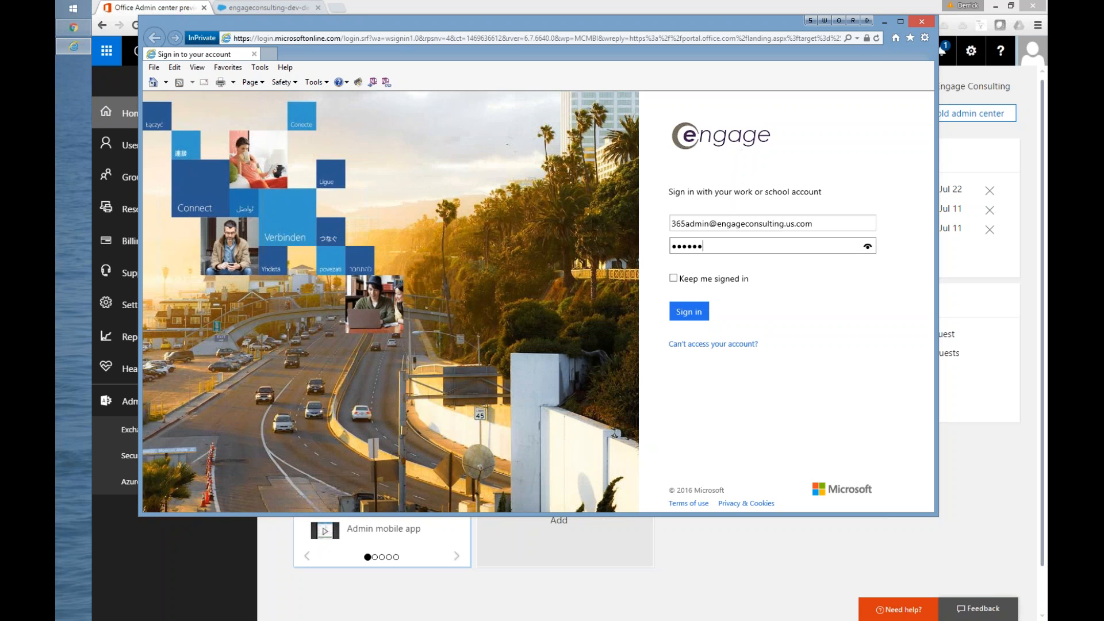
text(•)
key(Return)
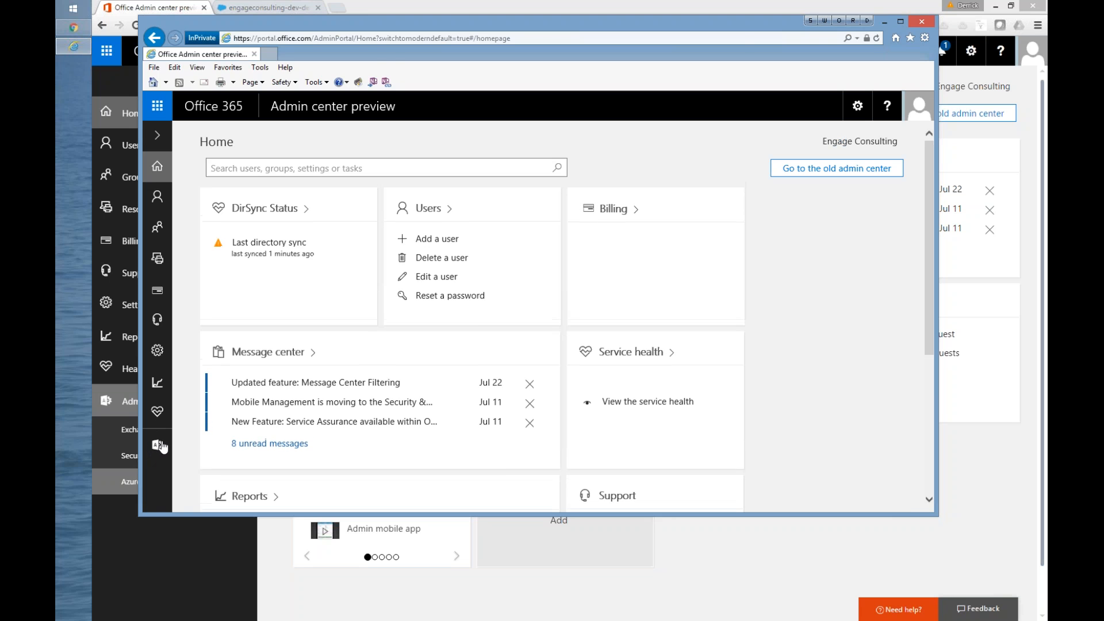
Step: Open the Azure AD admin center and show the applications of the Engage Consulting directory
mouse_move(160, 447)
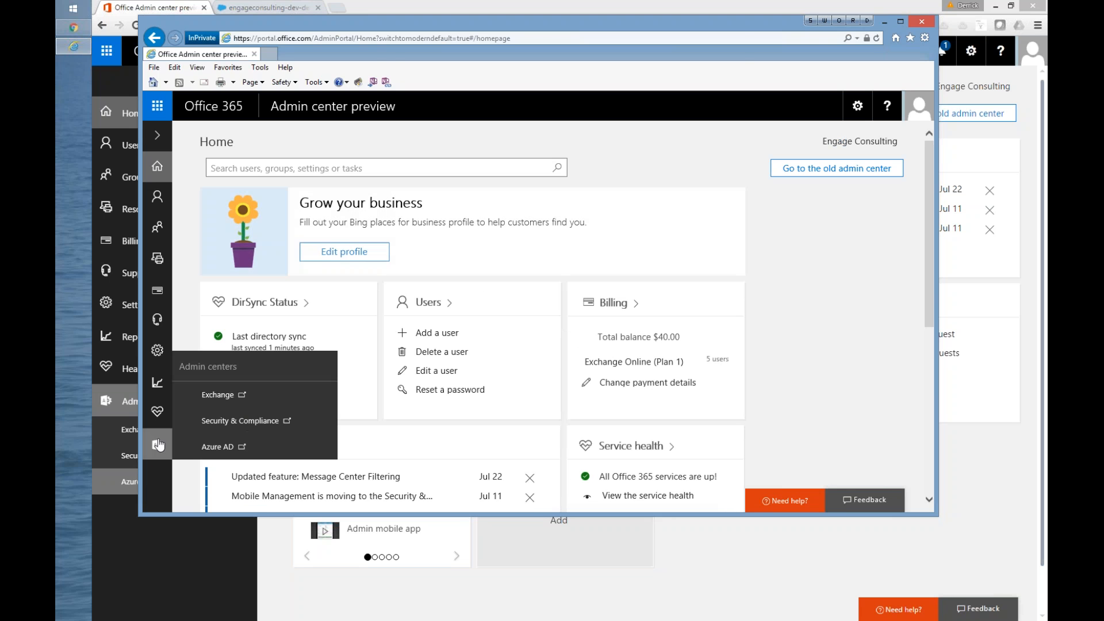
click(216, 448)
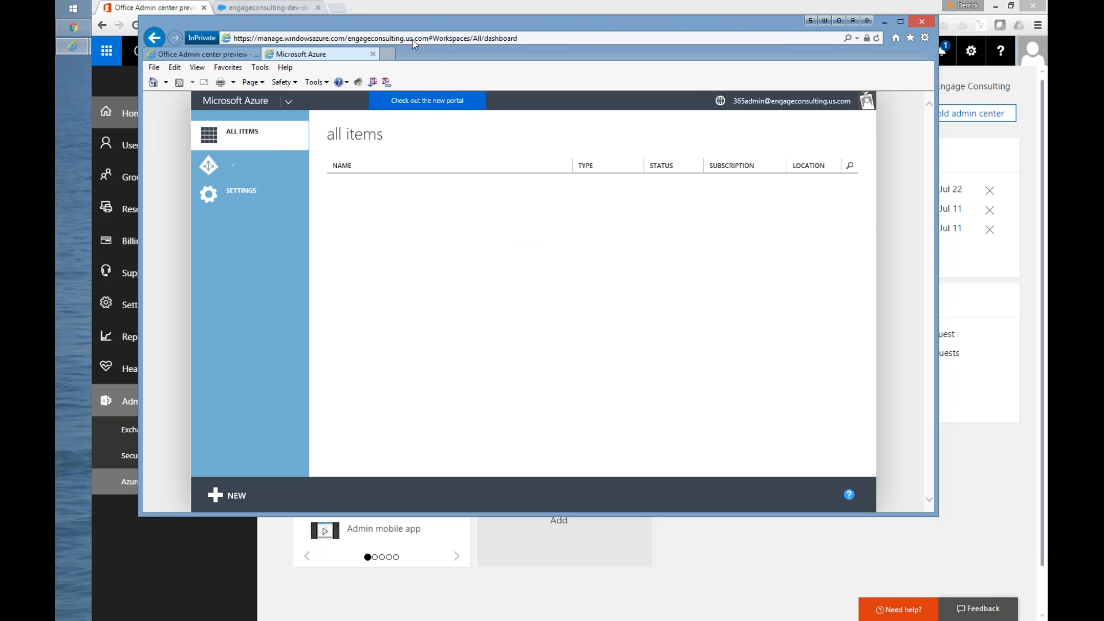
drag(414, 22, 389, 27)
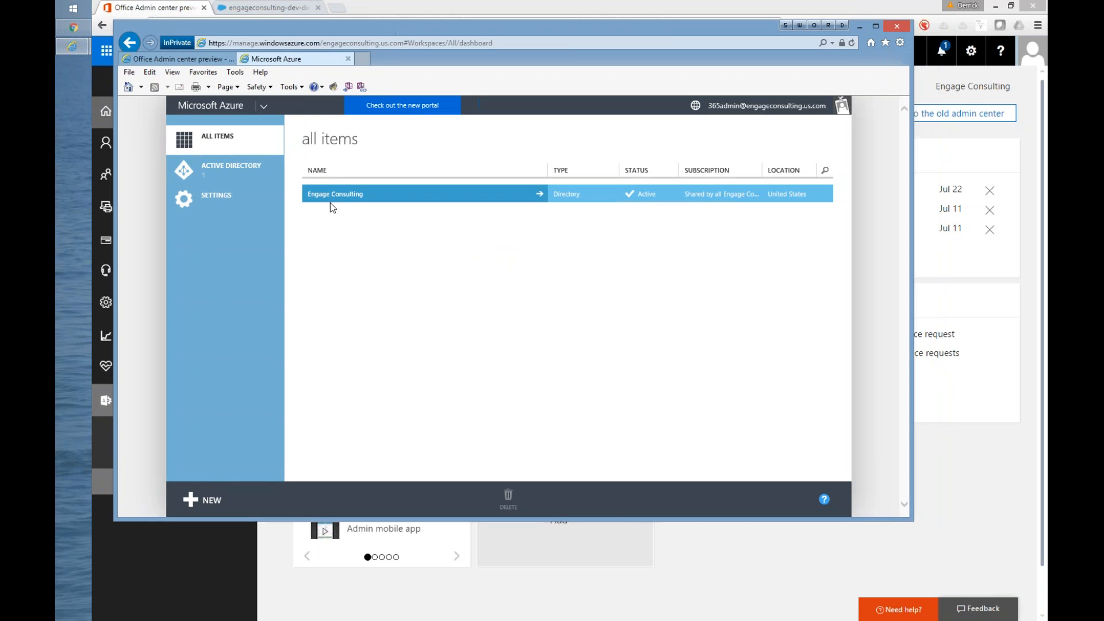
click(343, 196)
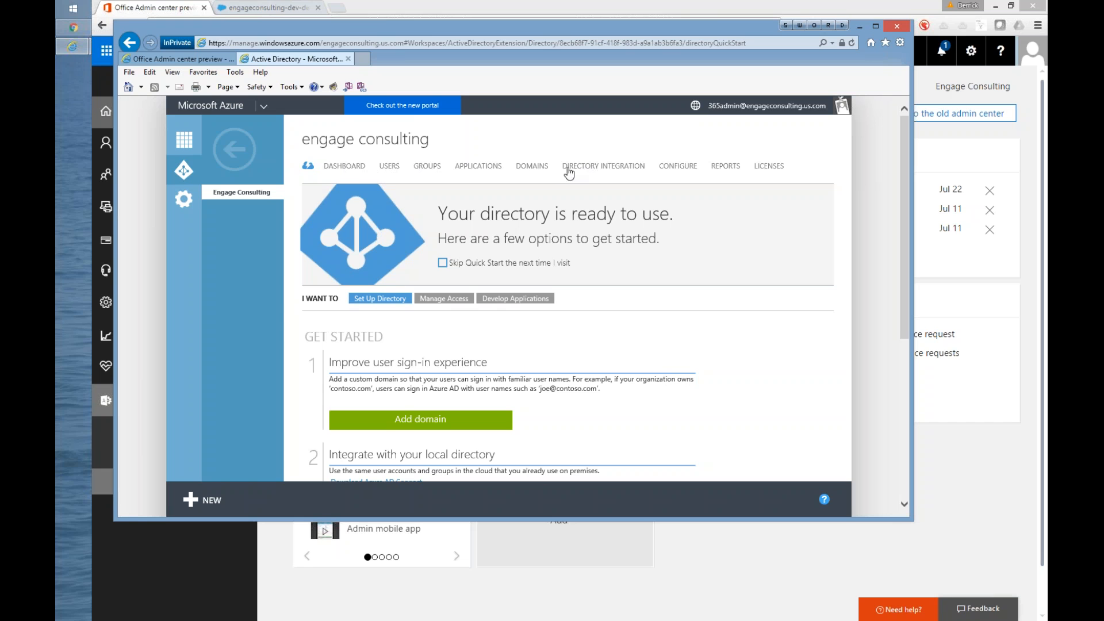
click(475, 167)
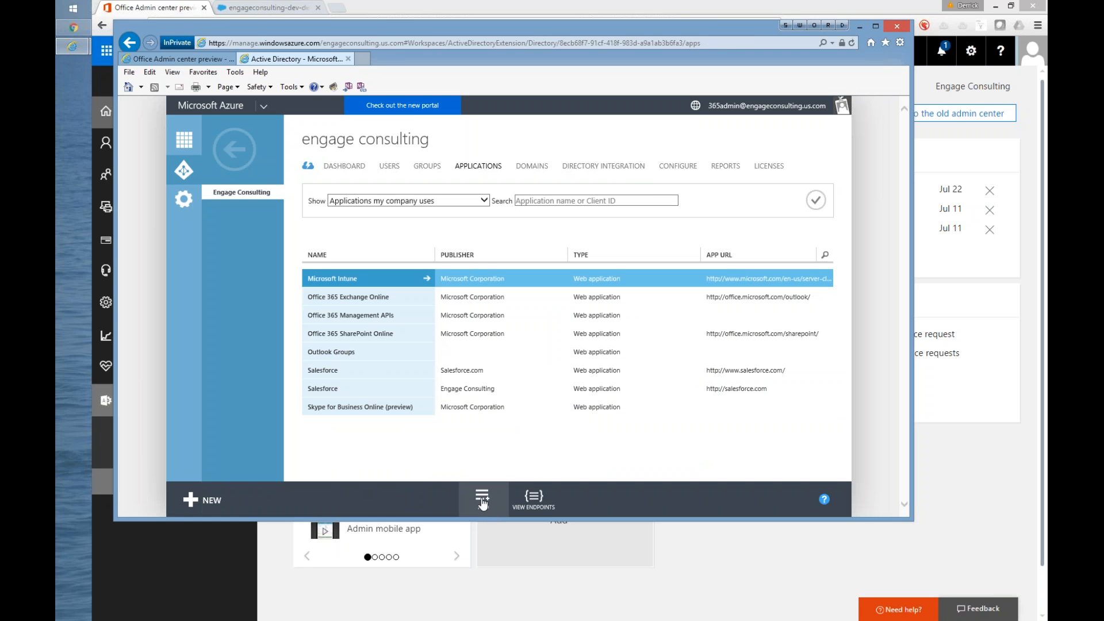
Step: Search the Azure AD application gallery for "salesforce", then close the gallery without adding an application
click(481, 500)
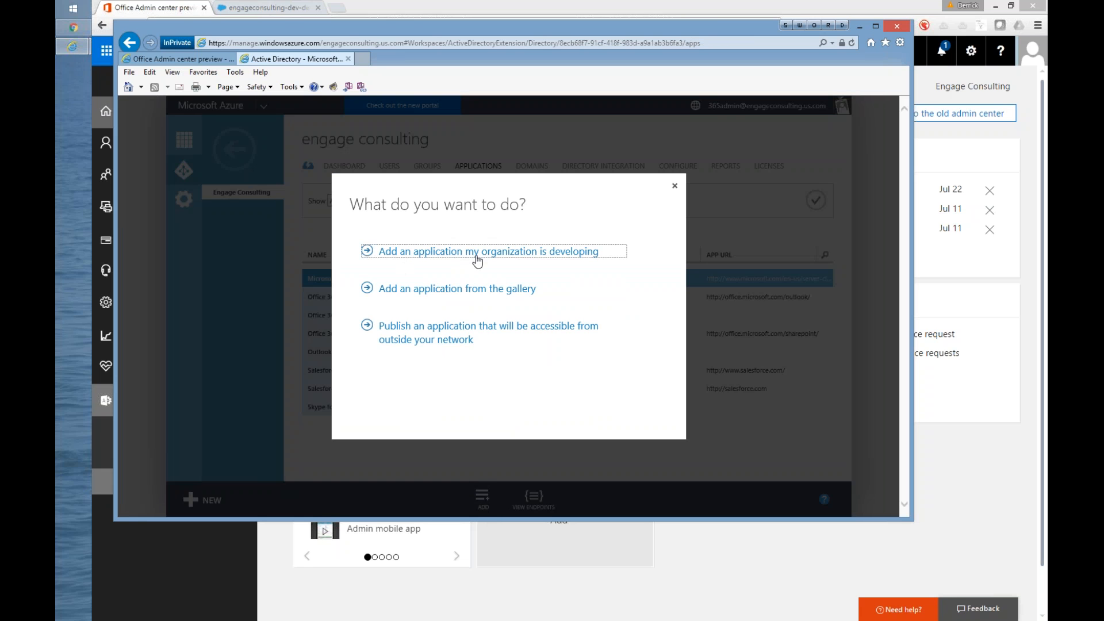
click(419, 289)
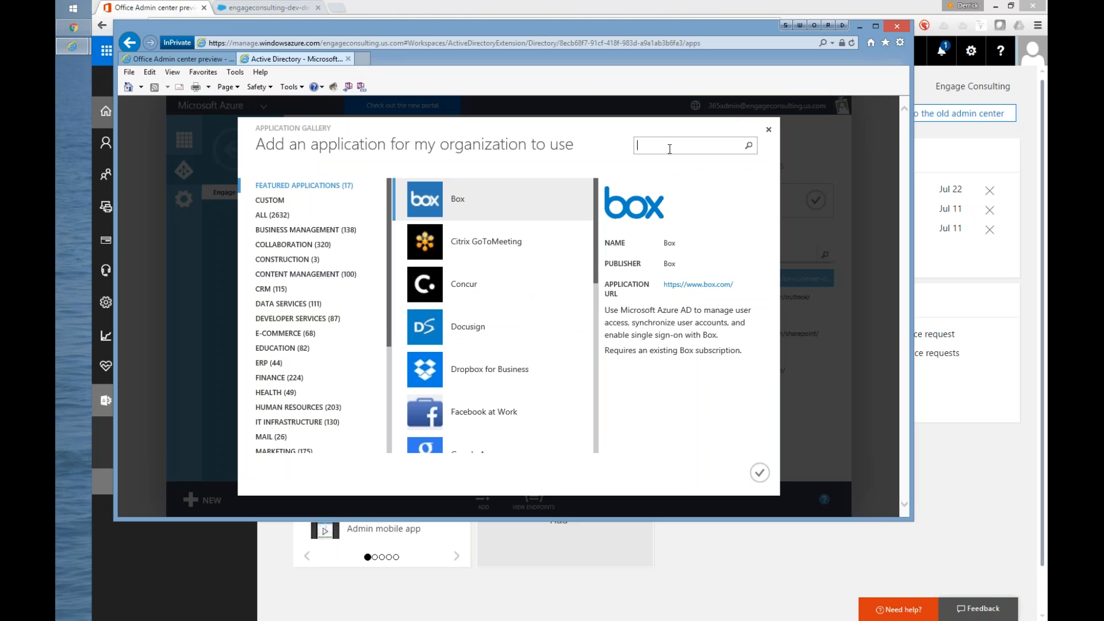
text(salesforce)
key(Return)
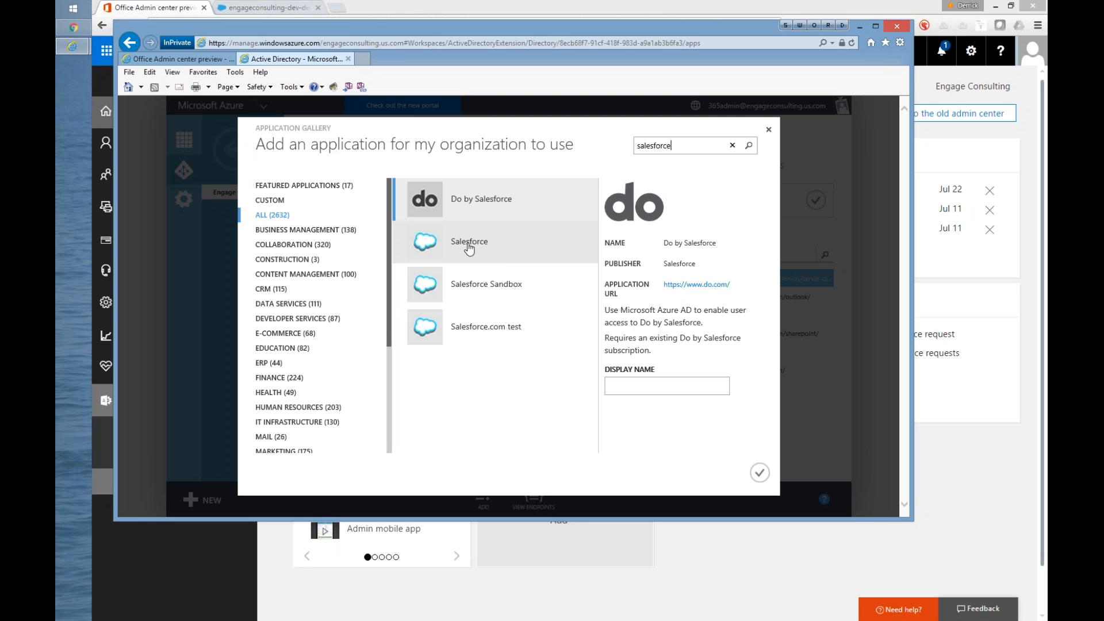
click(769, 132)
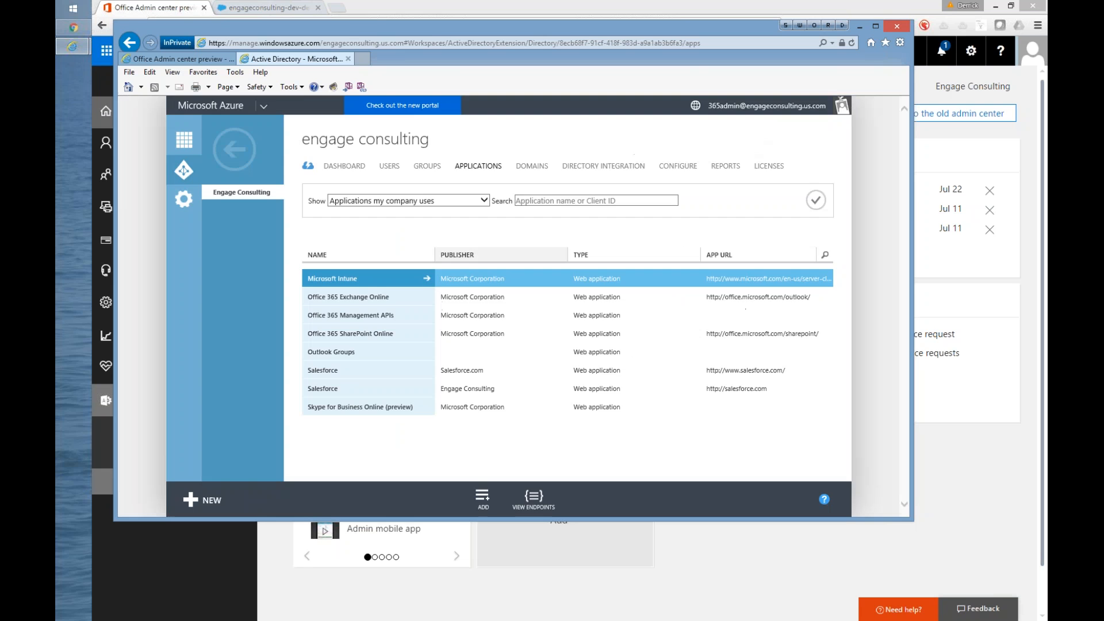
Step: Open the Salesforce application published by Salesforce.com and look over its single sign-on, account provisioning and user assignment steps
click(338, 376)
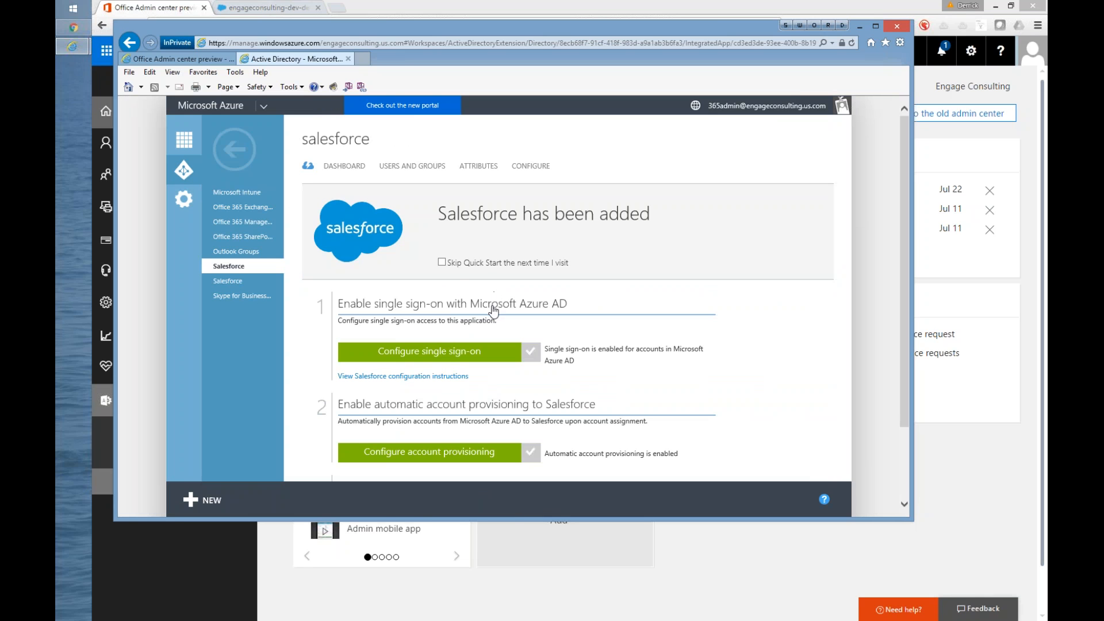
scroll(490, 311, down, 2)
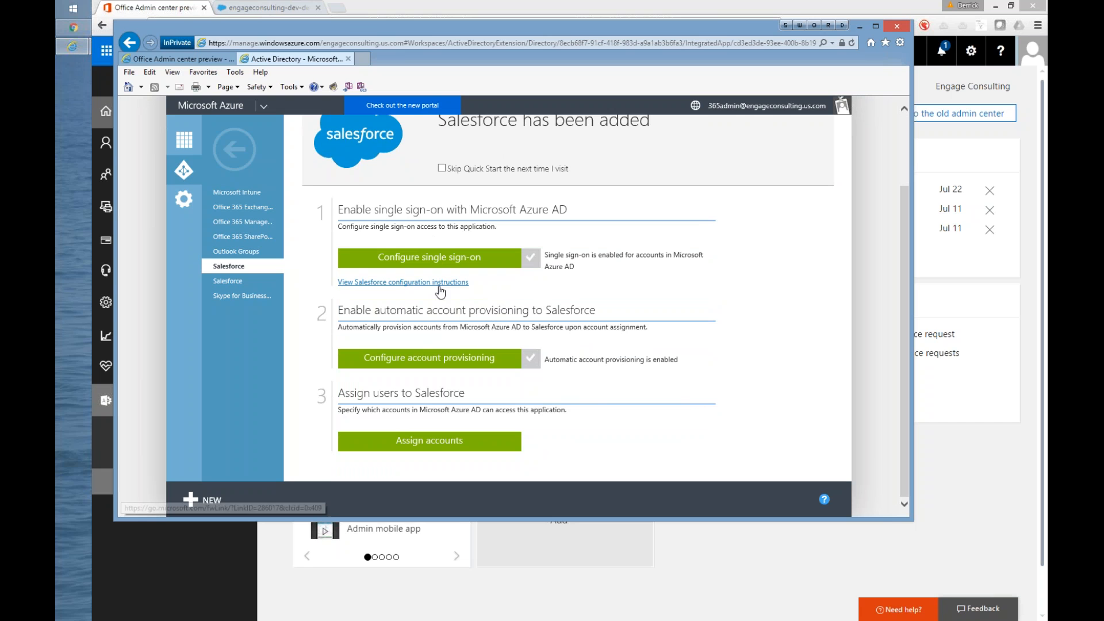
scroll(524, 295, up, 1)
Step: Arrange the Azure portal and Office 365/Salesforce browser windows so both are accessible, with the Azure portal in front
drag(414, 50, 367, 121)
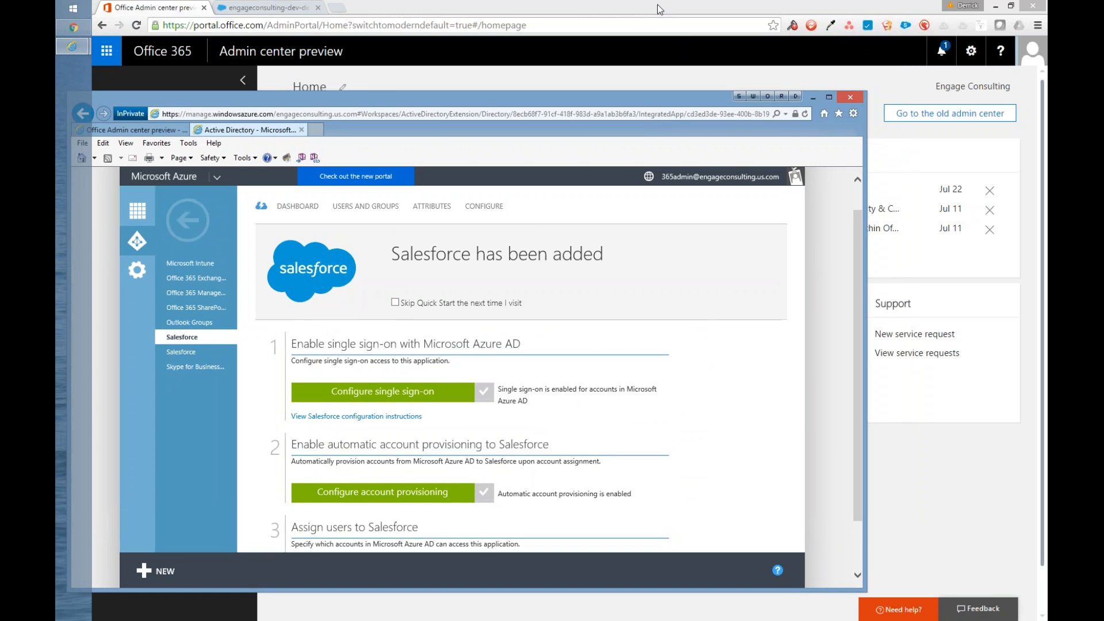
click(1016, 7)
drag(497, 22, 529, 23)
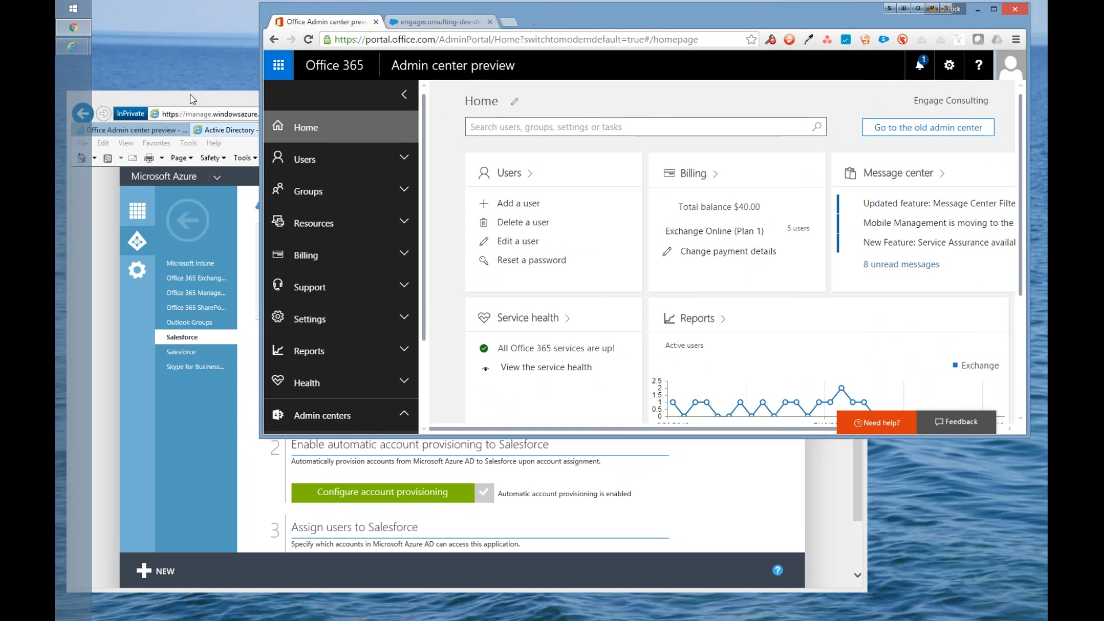
click(193, 99)
scroll(497, 378, down, 1)
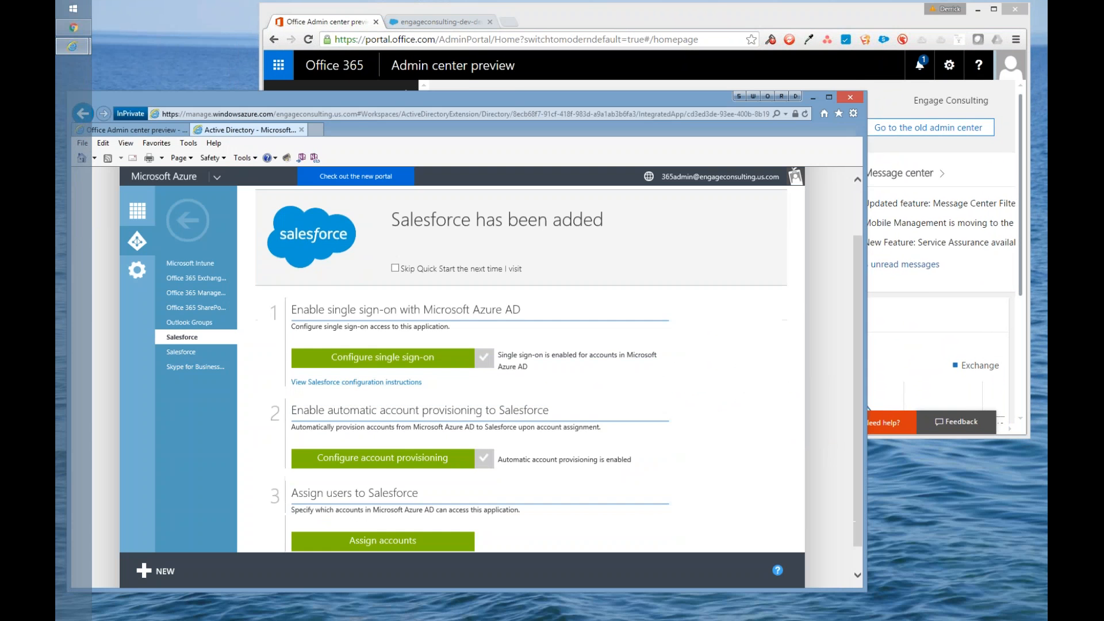
Step: Enlarge the Azure portal window and configure Salesforce single sign-on with Microsoft Azure AD Single Sign-On, reaching the sign-on URL
drag(869, 90, 945, 44)
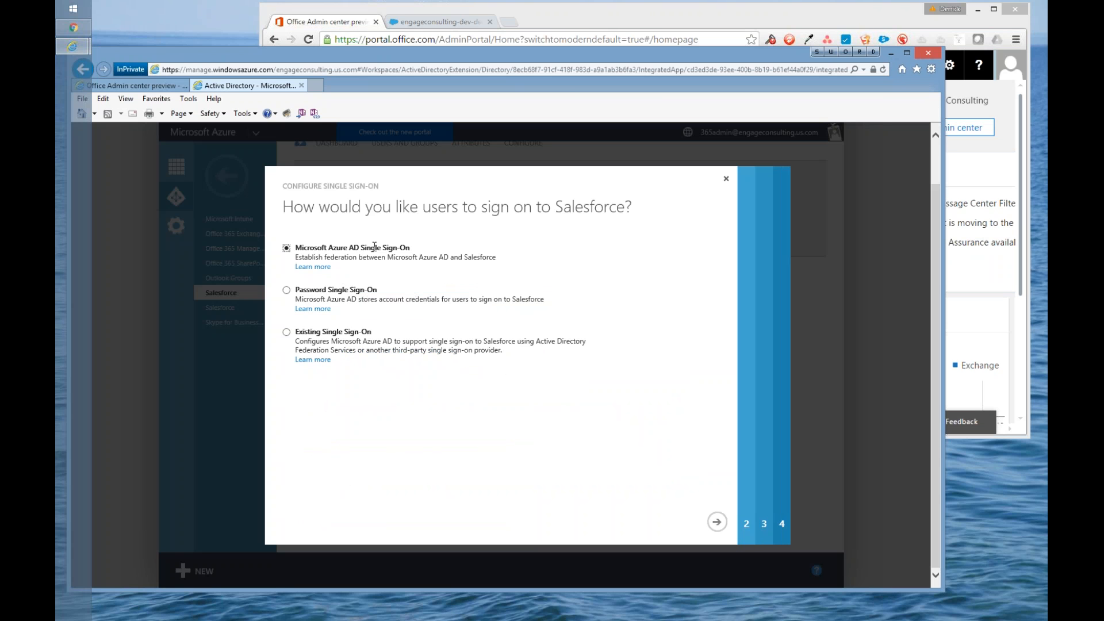
click(717, 523)
drag(287, 294, 455, 302)
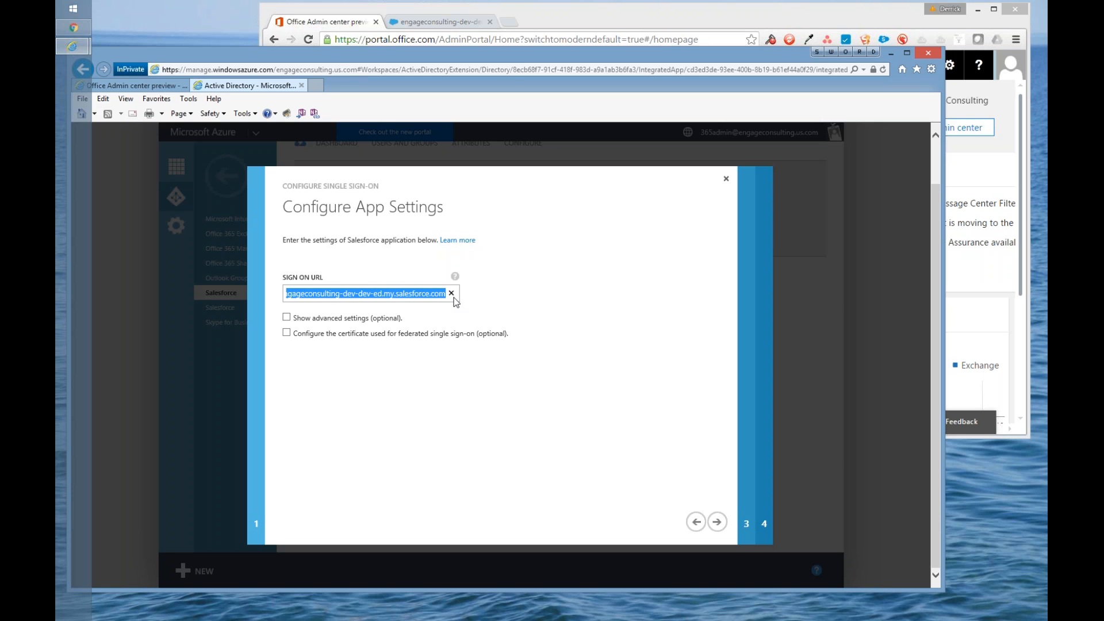
click(453, 25)
drag(570, 39, 417, 37)
click(416, 37)
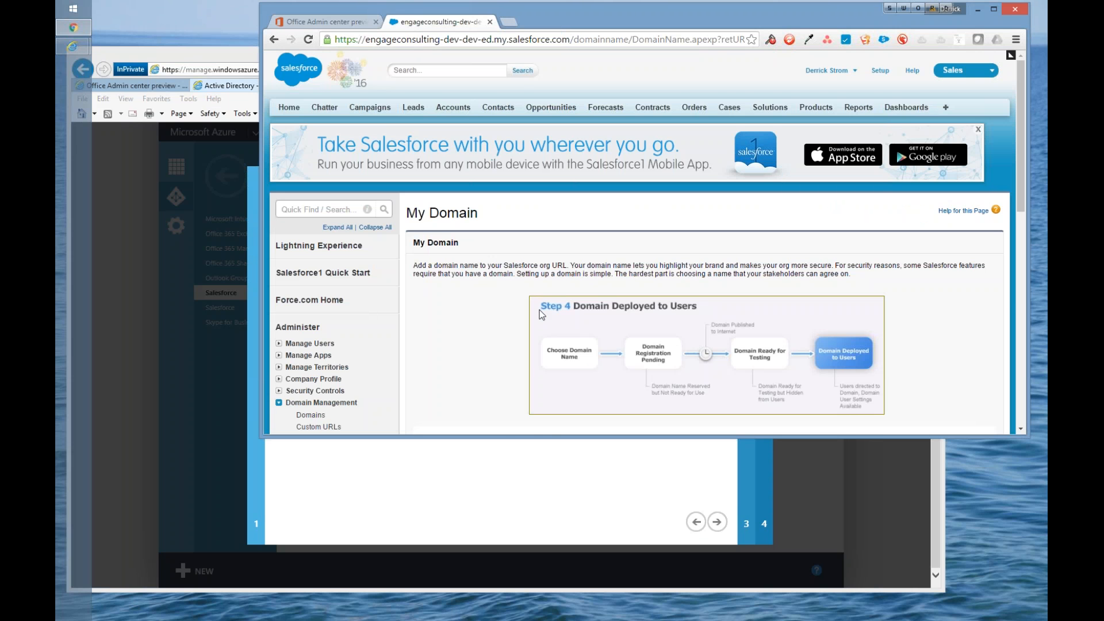
scroll(540, 313, down, 4)
drag(625, 311, 532, 311)
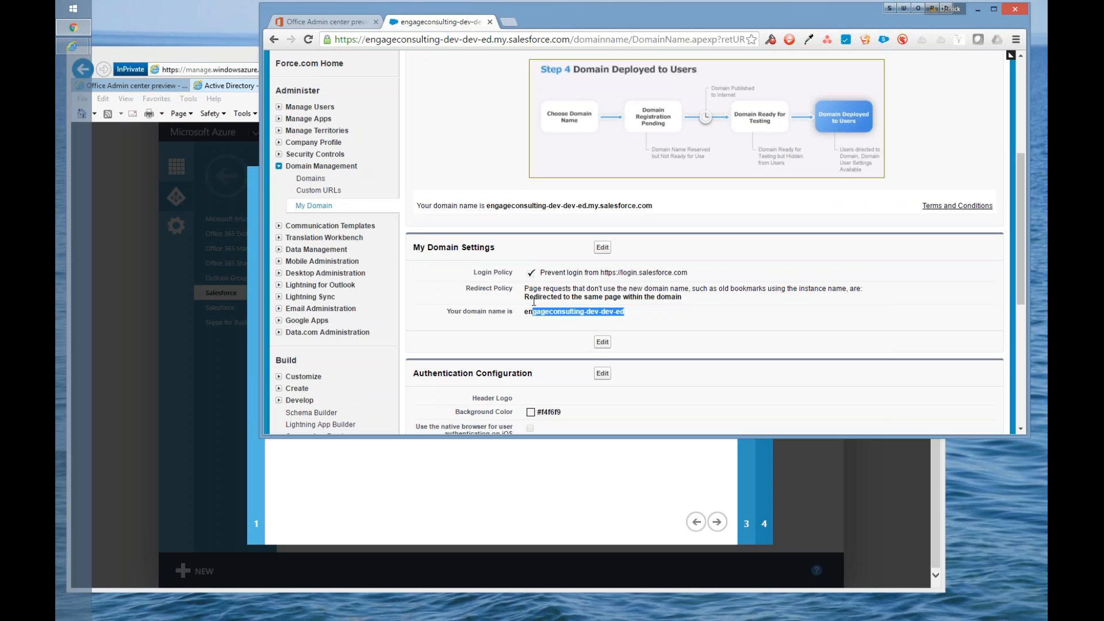
scroll(476, 106, up, 4)
drag(570, 39, 309, 26)
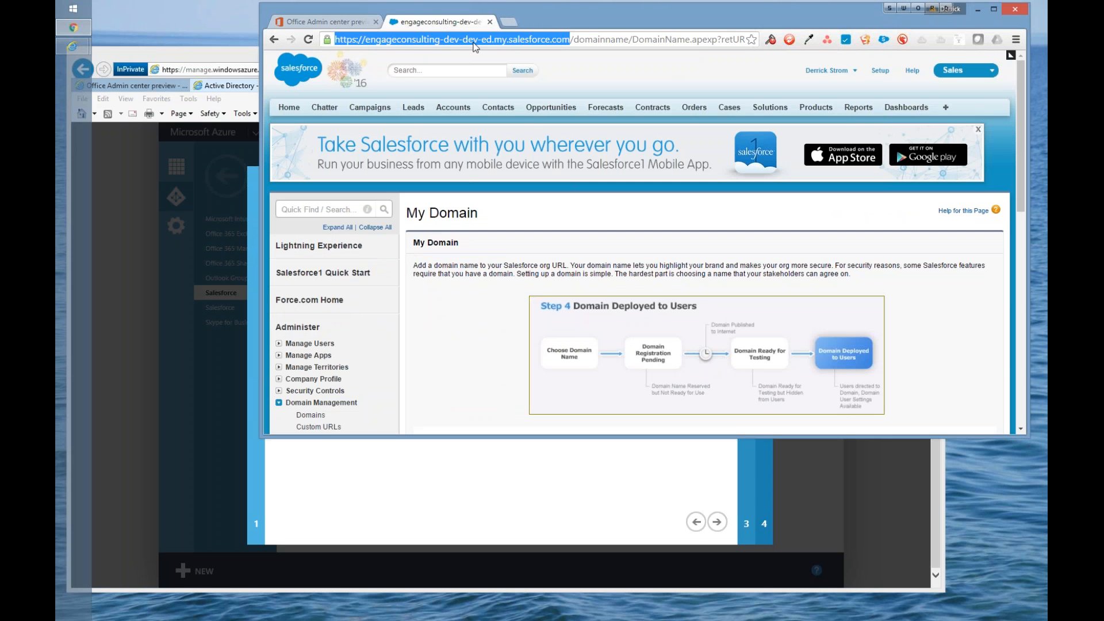
right_click(399, 36)
click(431, 80)
Step: Check the sign-on URL in the Azure app settings against the Salesforce domain and continue to the Salesforce configuration page
click(443, 483)
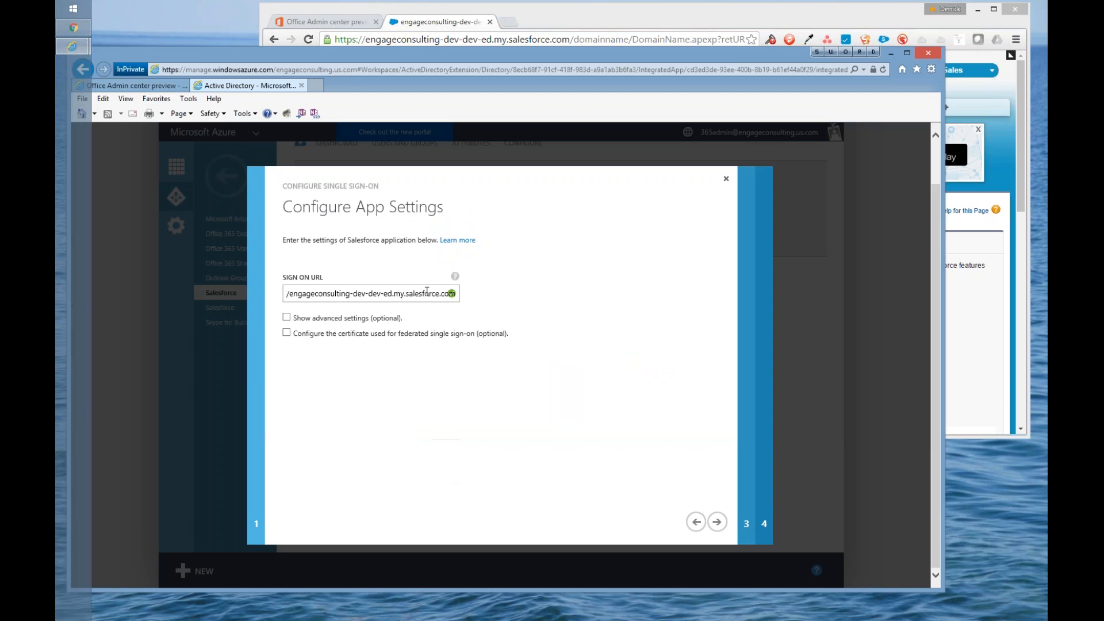
right_click(426, 293)
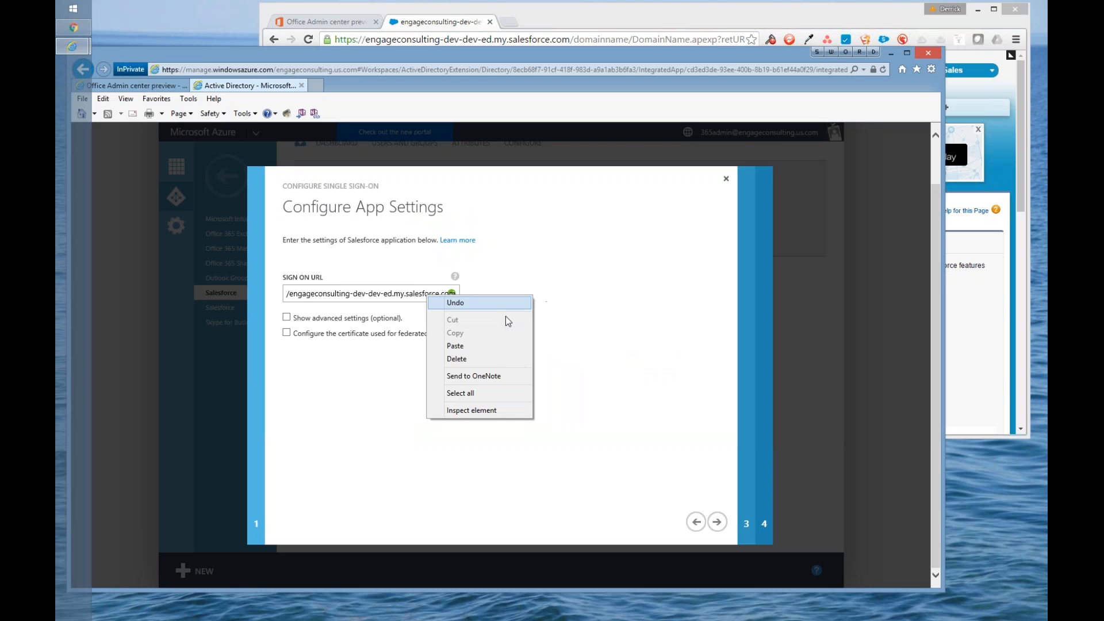
click(640, 347)
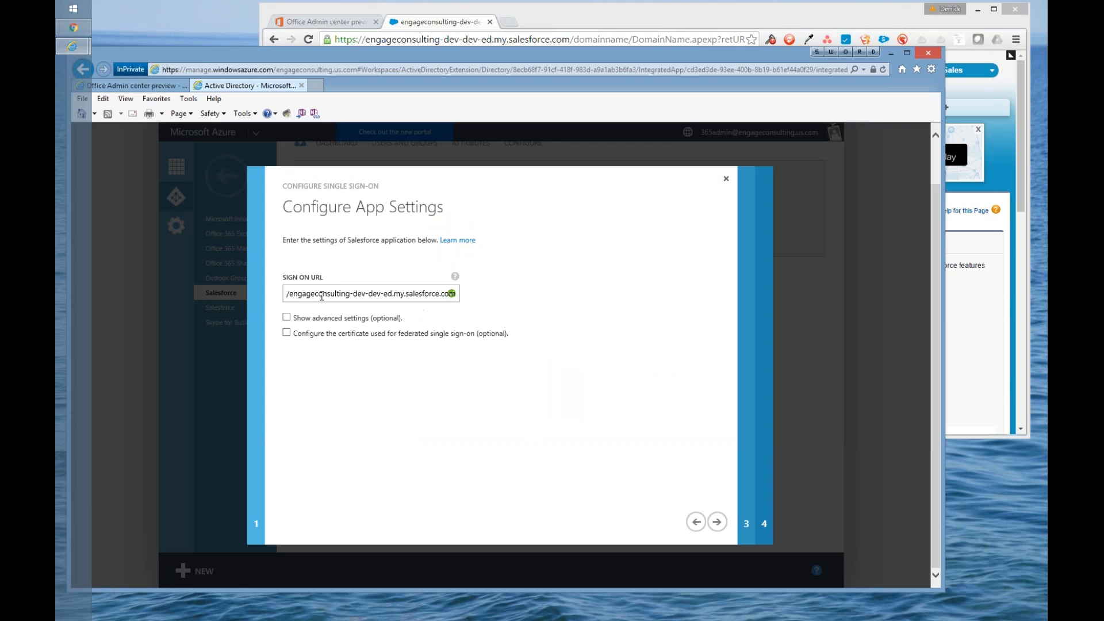
drag(321, 295, 231, 289)
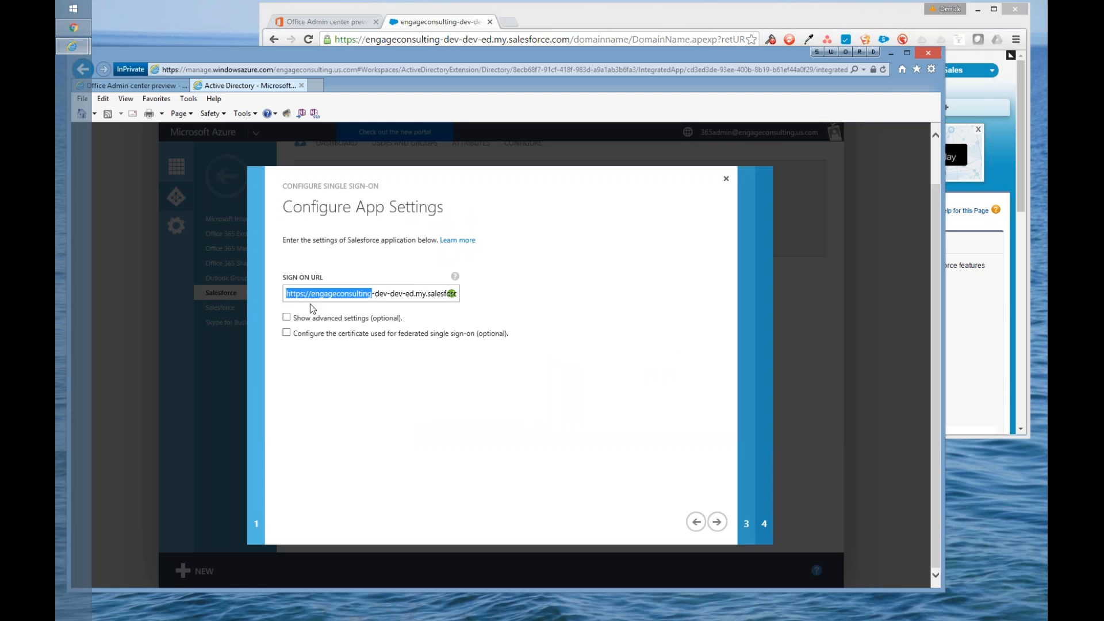
click(717, 522)
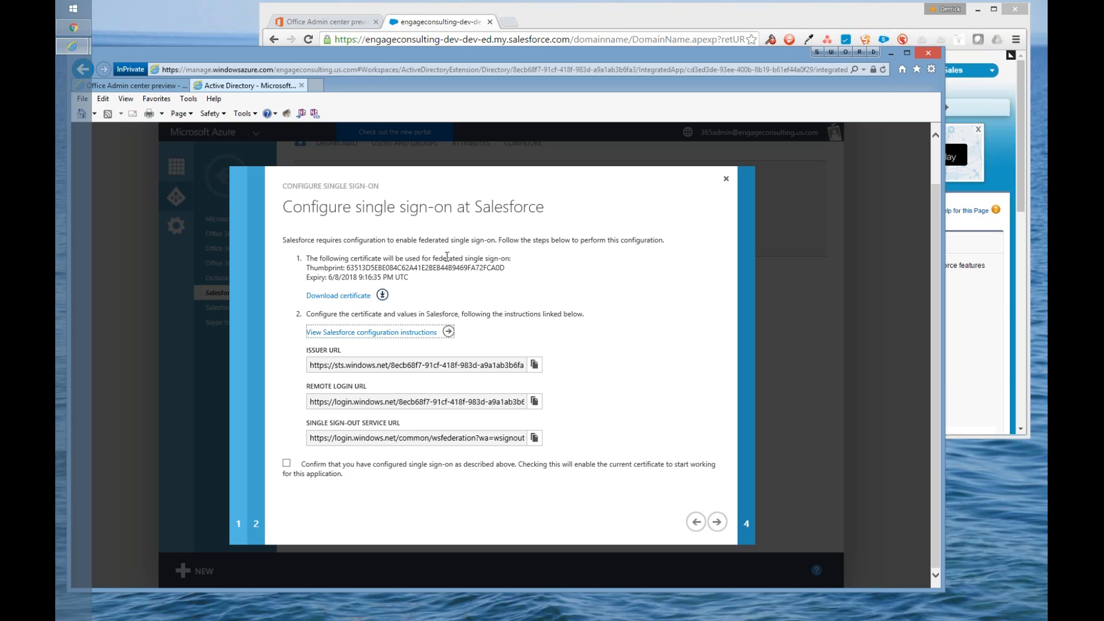
Step: Download the federated single sign-on certificate and save it as salesforce.com.cer
click(354, 297)
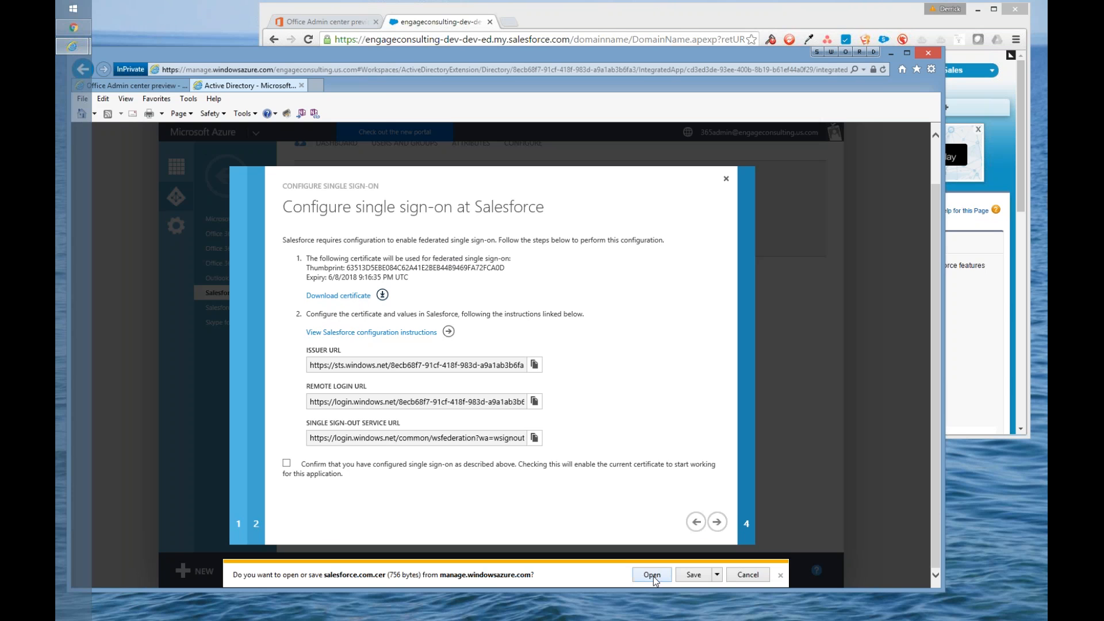
click(652, 575)
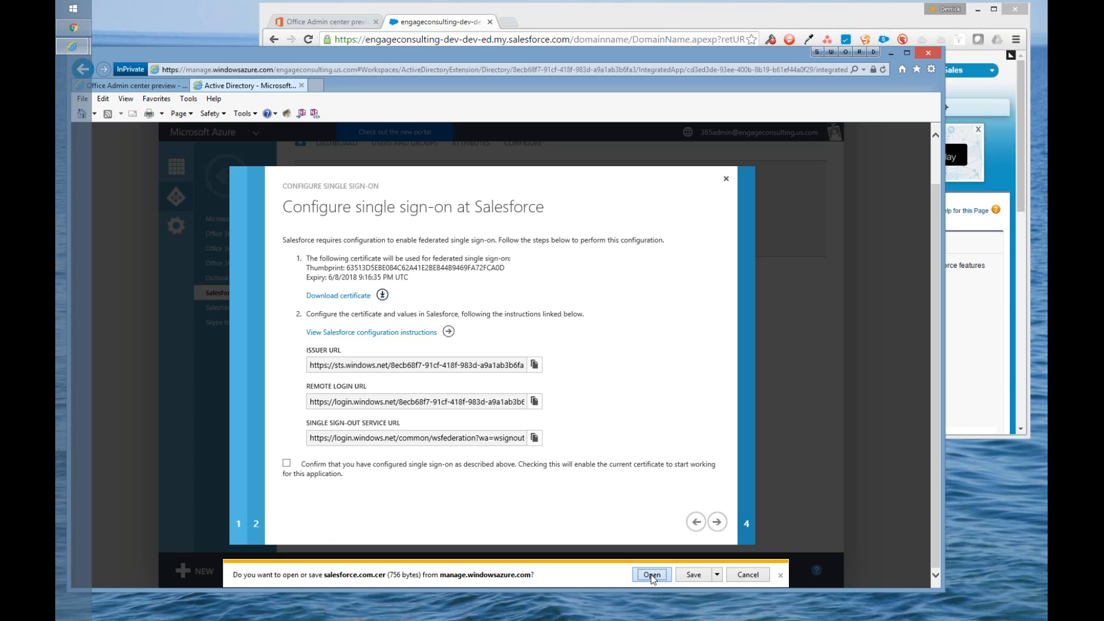
click(717, 576)
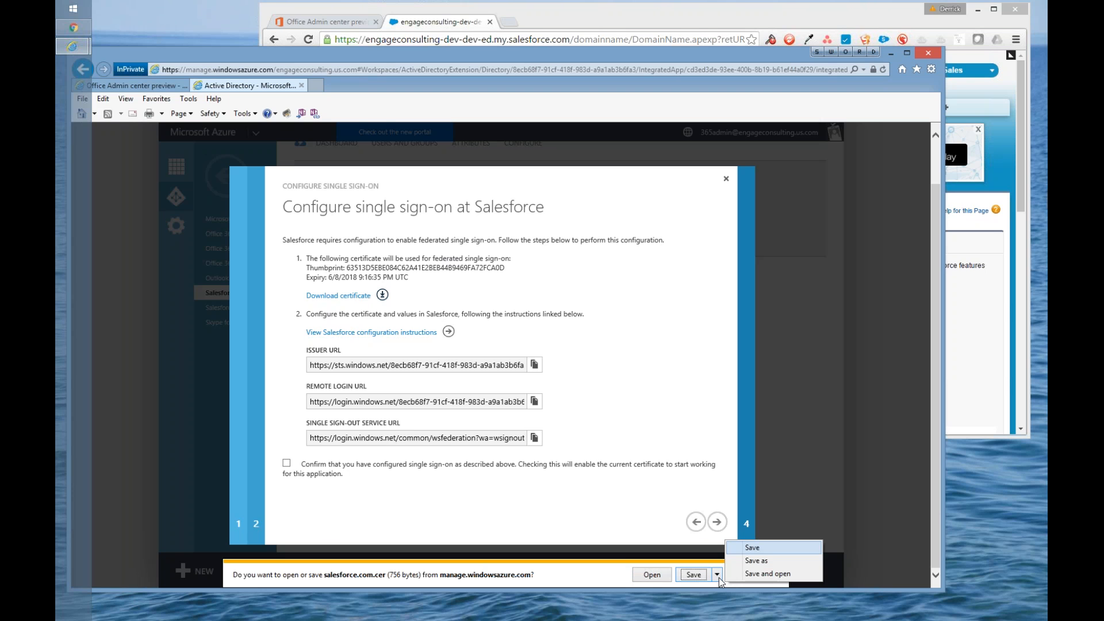
click(754, 561)
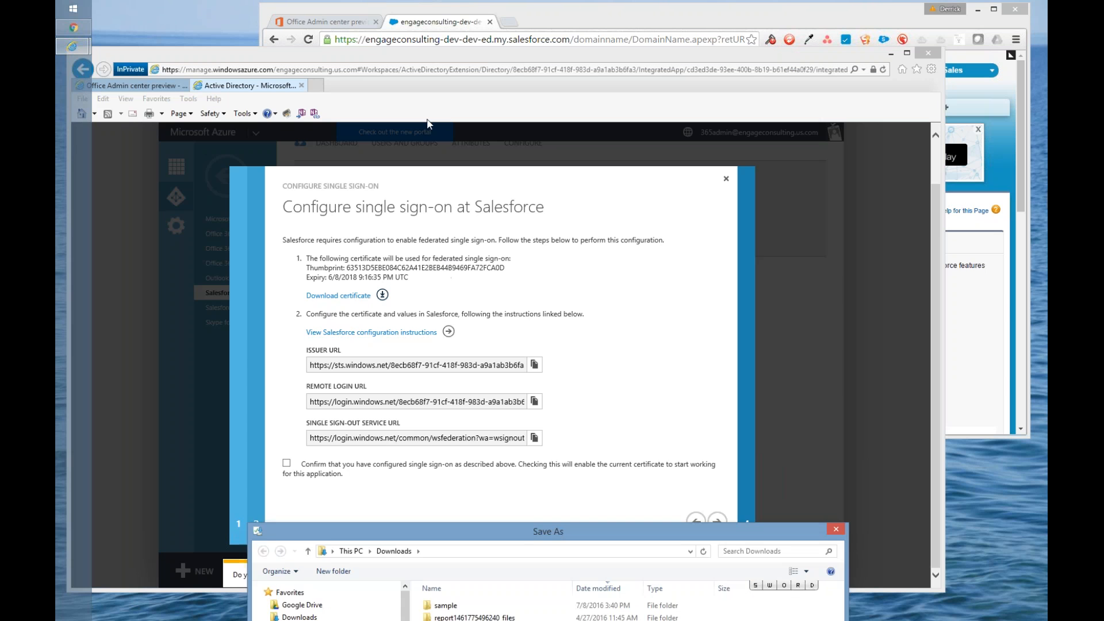
click(744, 582)
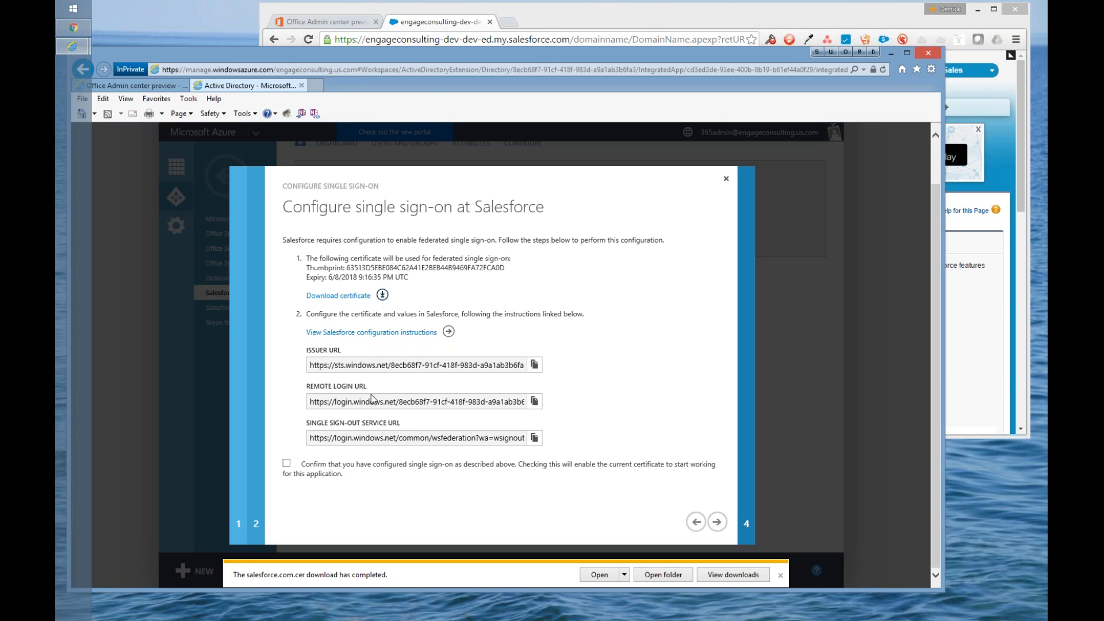
Step: Switch to Salesforce setup, search for "singl" and open the Single Sign-On Settings
click(427, 23)
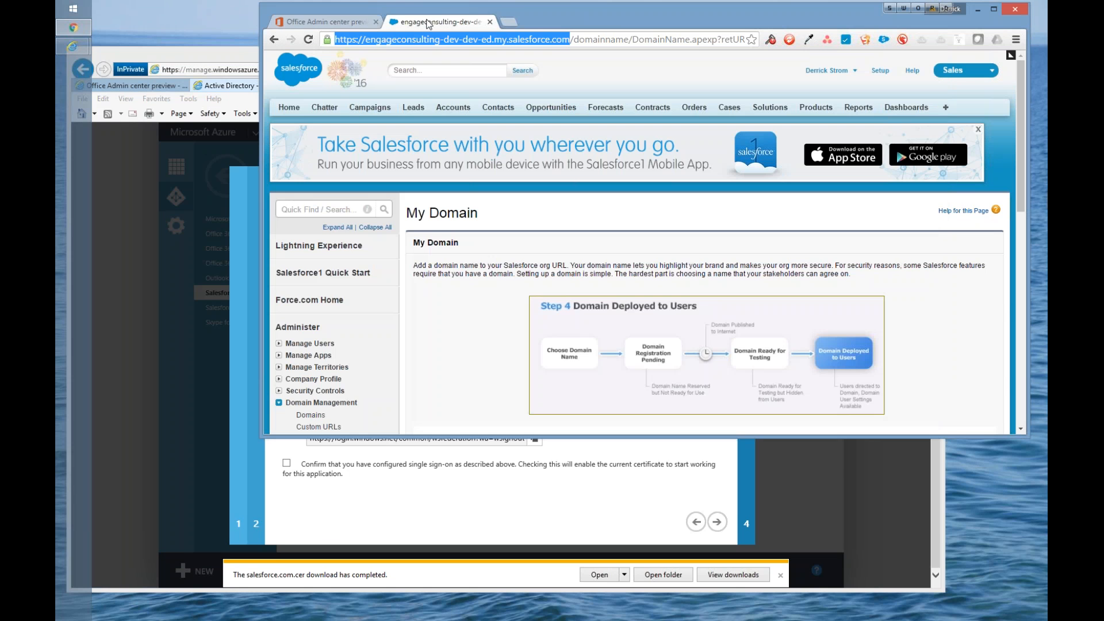
text(si)
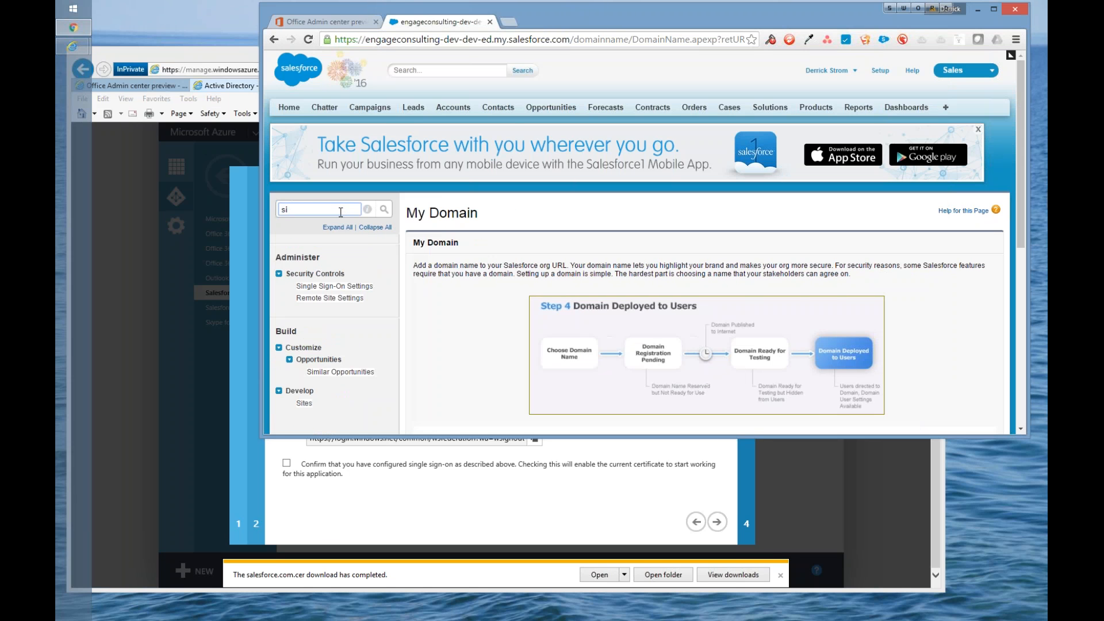
text(ngl)
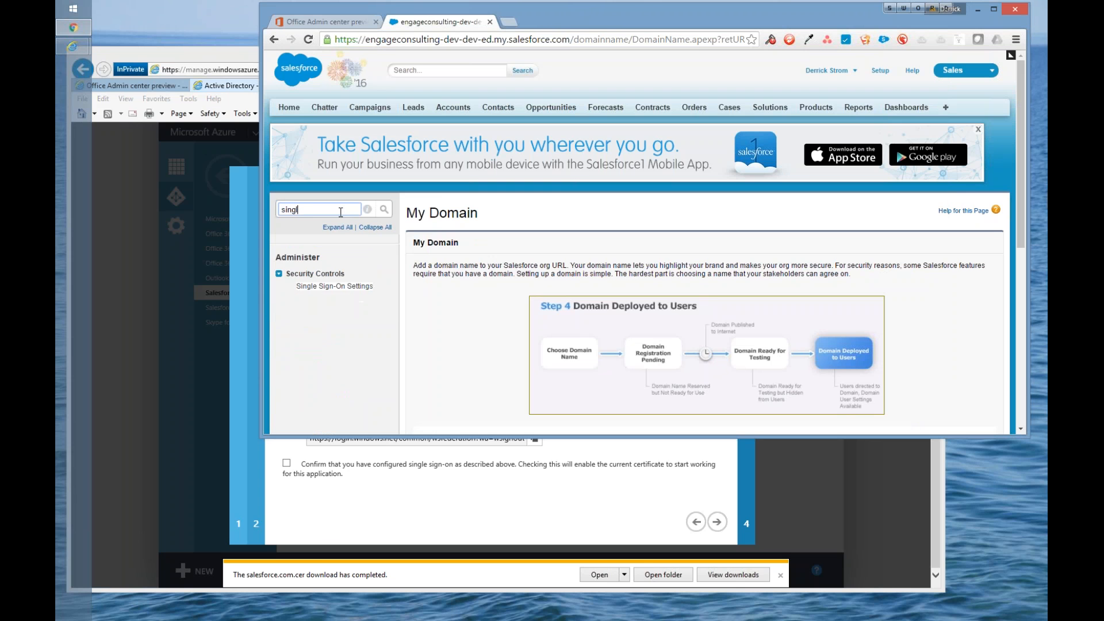
click(342, 289)
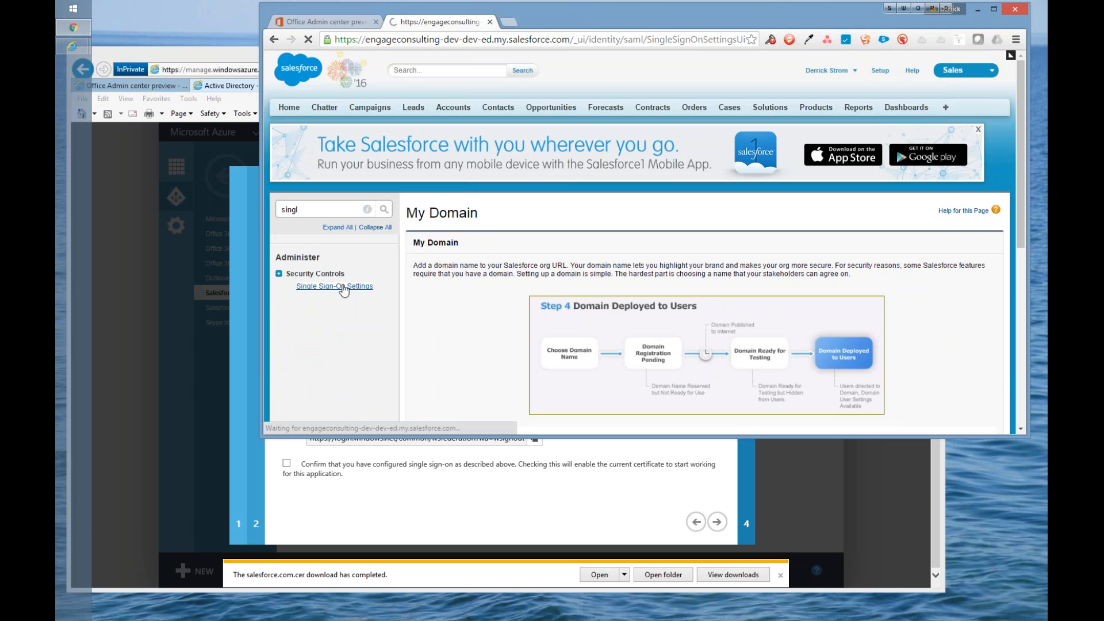
scroll(506, 342, down, 2)
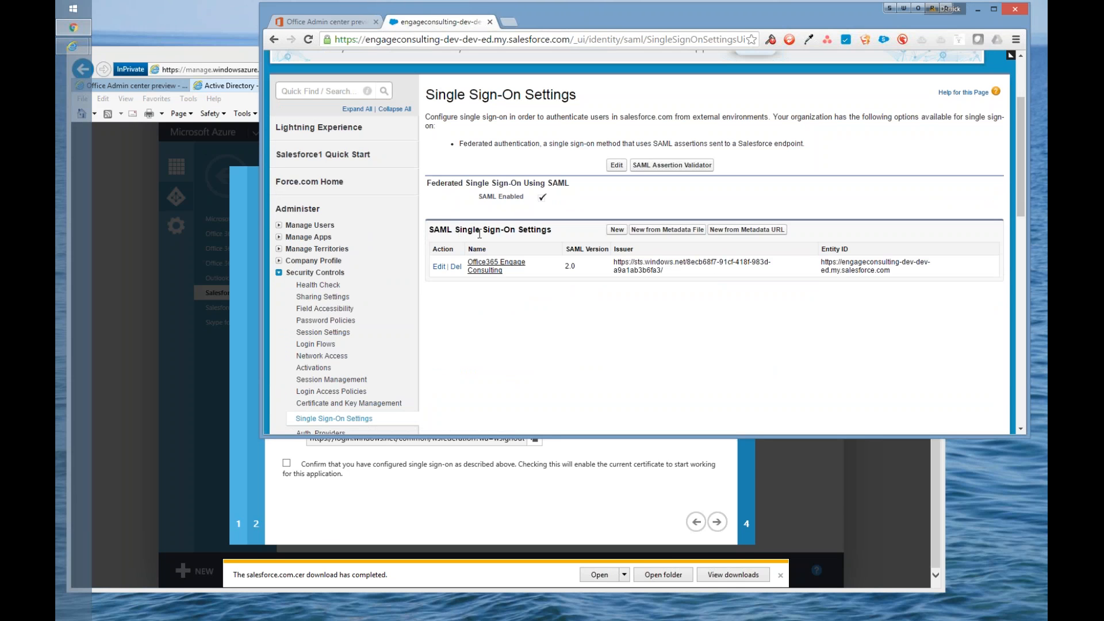
Step: Start a new SAML single sign-on setting, look through its form and cancel it
click(616, 229)
scroll(576, 303, down, 3)
scroll(577, 303, up, 2)
scroll(577, 303, down, 5)
click(686, 370)
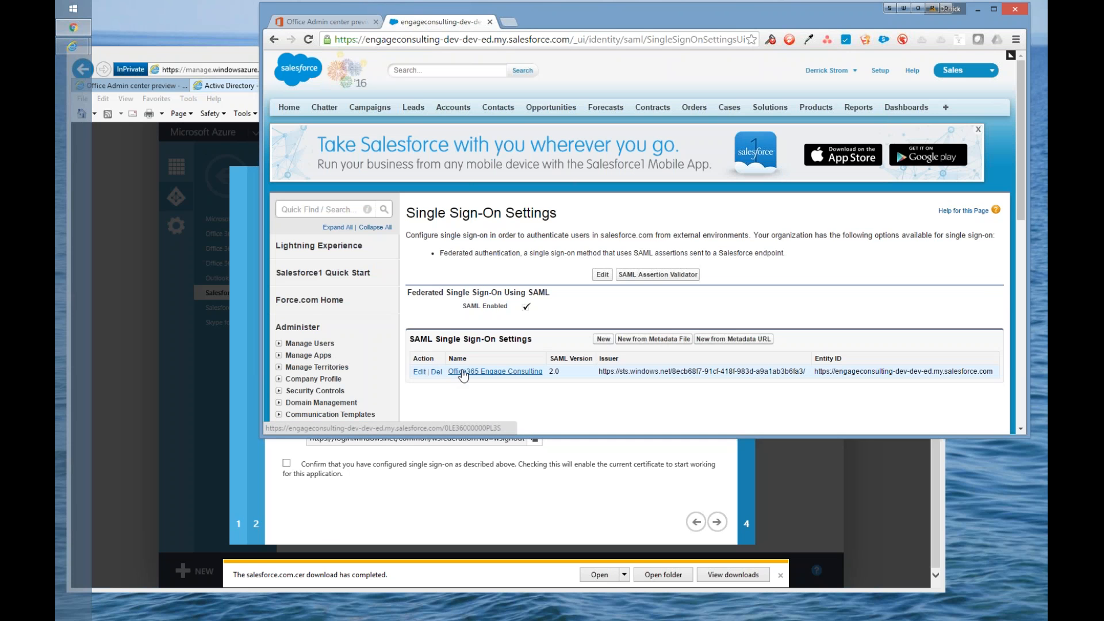
Step: Open the Office365 Engage Consulting SAML configuration and examine its name, issuer and certificate details
click(463, 373)
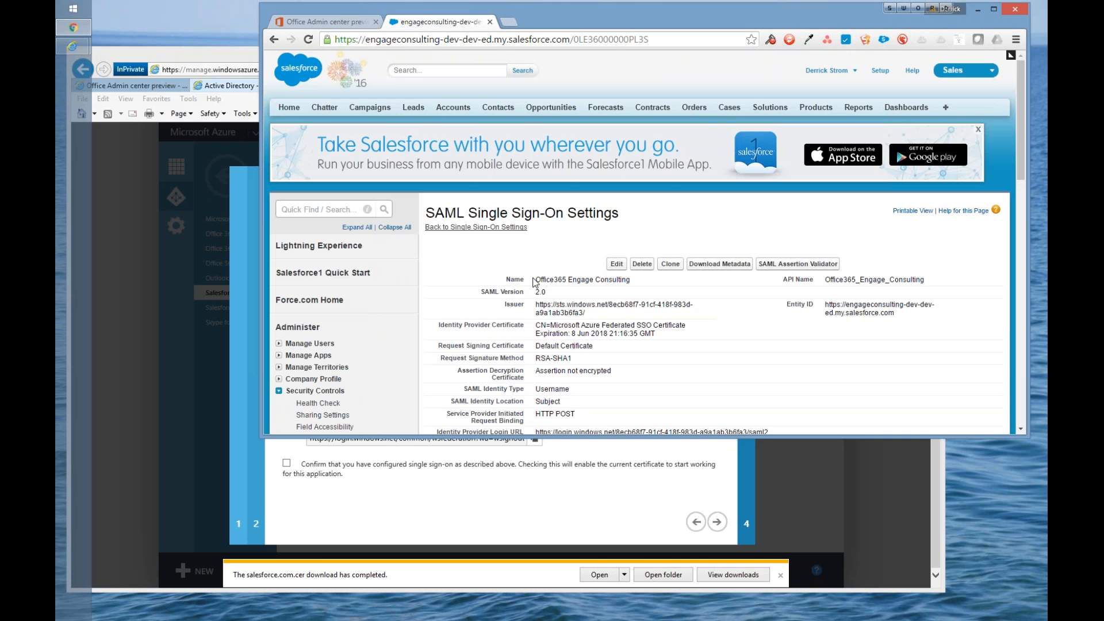
drag(535, 280, 633, 282)
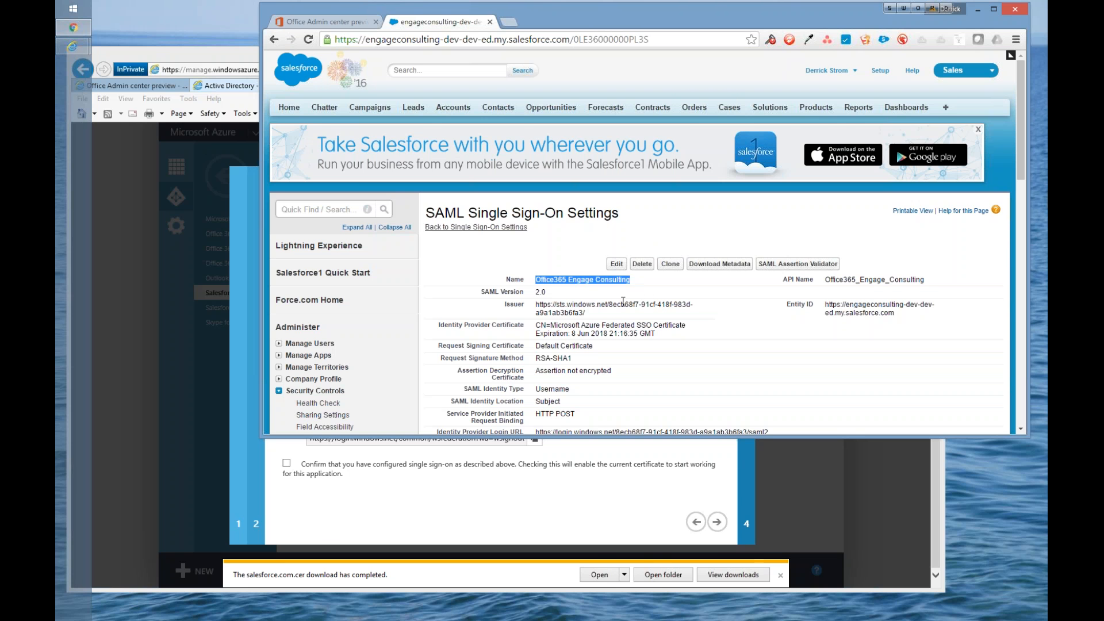
drag(536, 280, 637, 285)
drag(633, 290, 633, 285)
click(579, 279)
scroll(581, 283, down, 1)
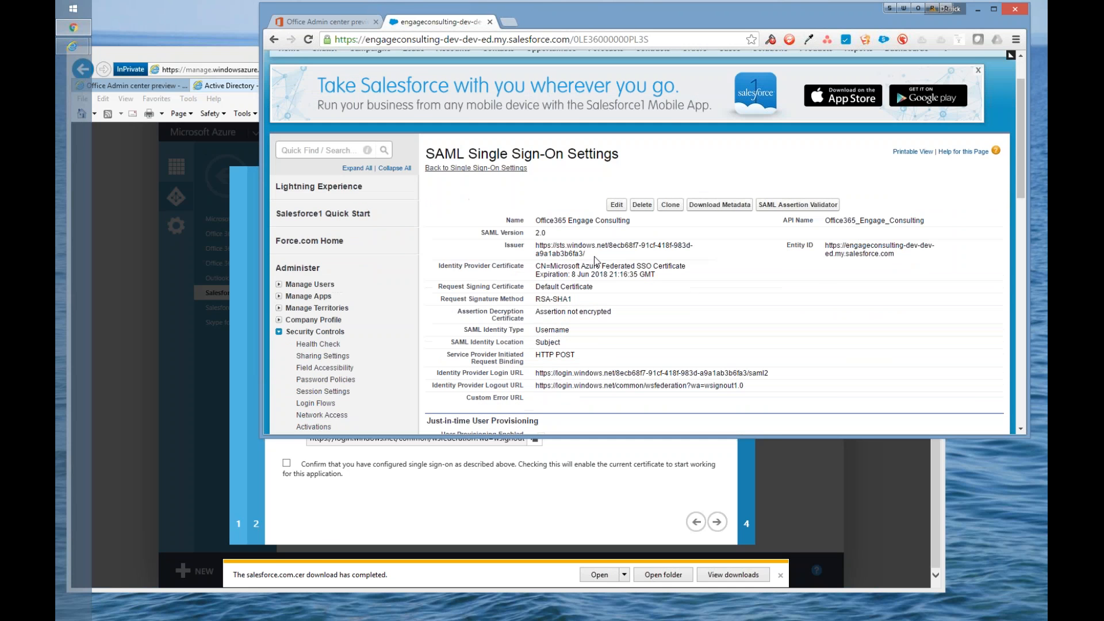
Step: Highlight the end of the Salesforce issuer value and bring up the Azure single sign-on page showing the issuer URL for comparison
drag(585, 254, 568, 253)
drag(617, 19, 709, 28)
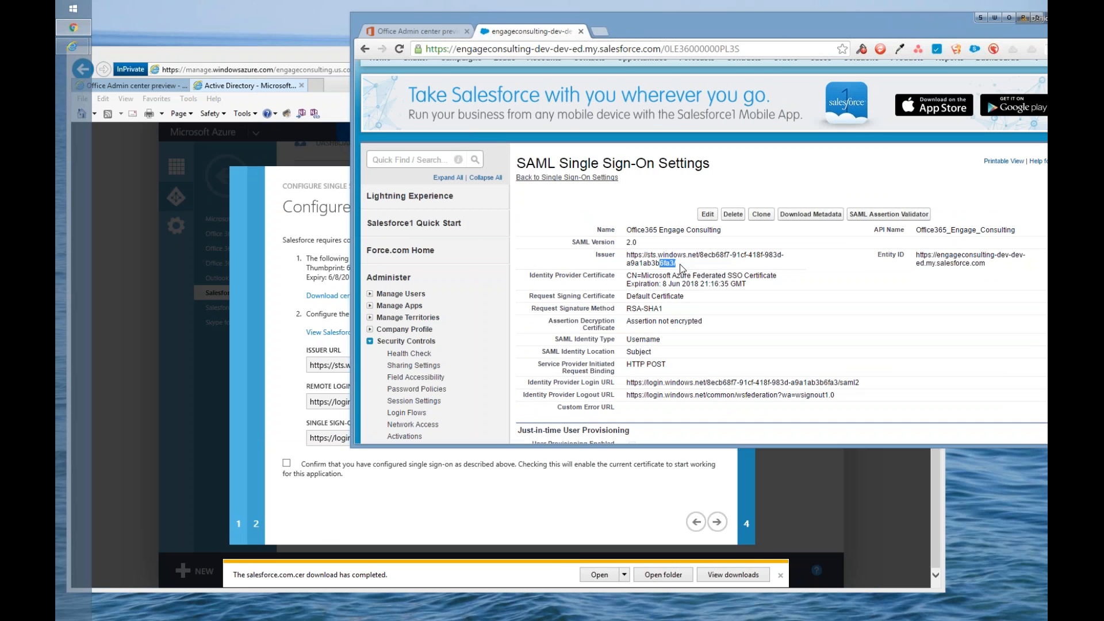
click(260, 320)
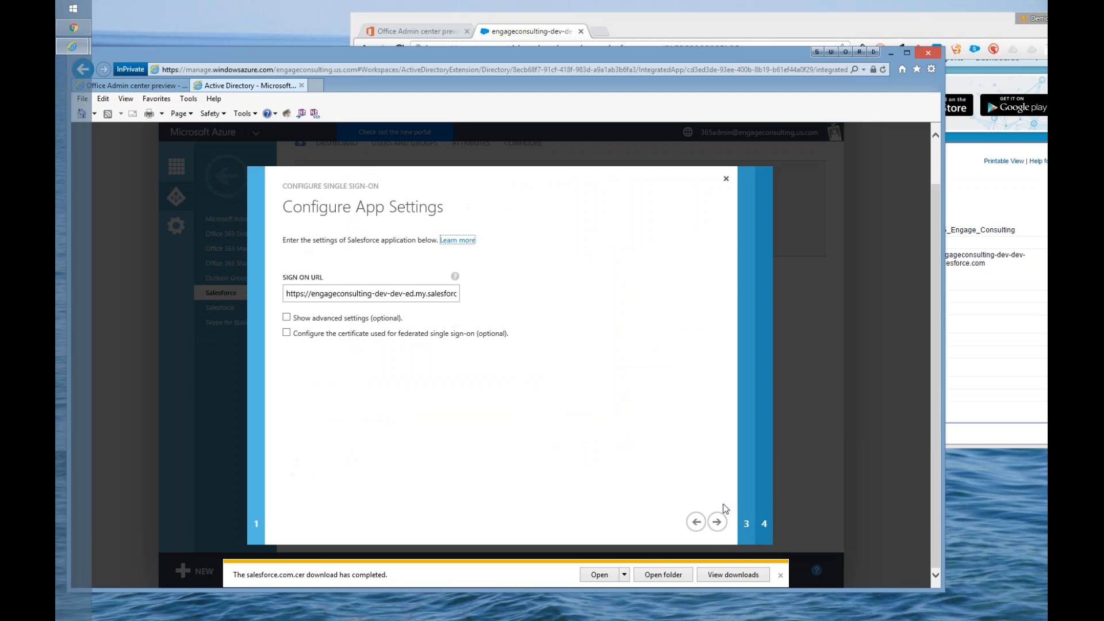
click(716, 522)
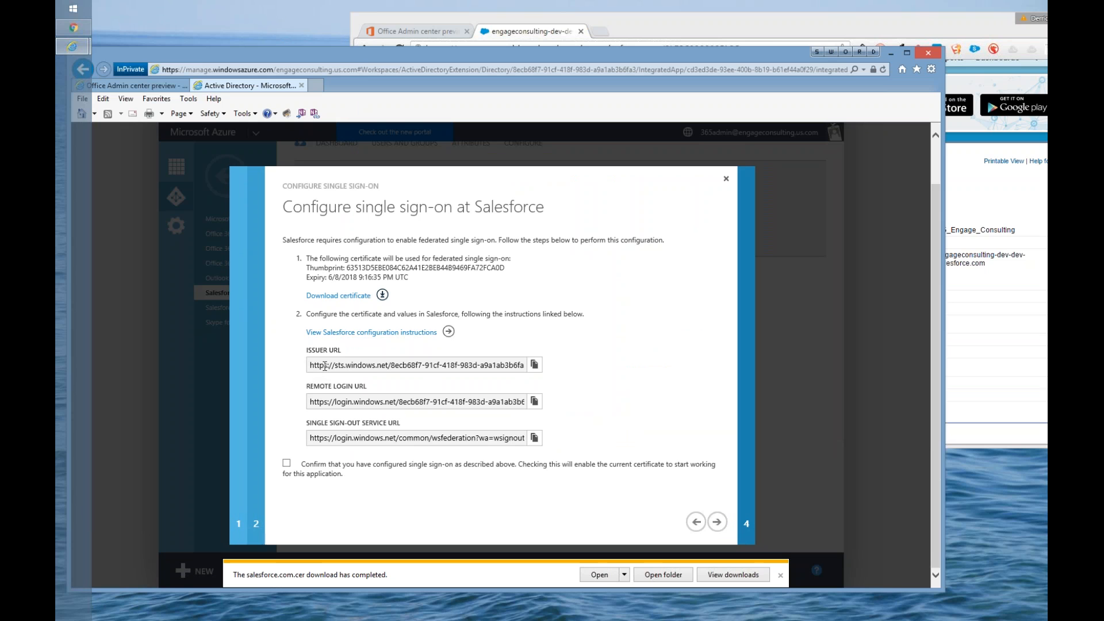
Step: Copy the issuer URL from Azure, allowing clipboard access, and select the issuer value in the Office365 Engage Consulting SAML edit form
click(534, 365)
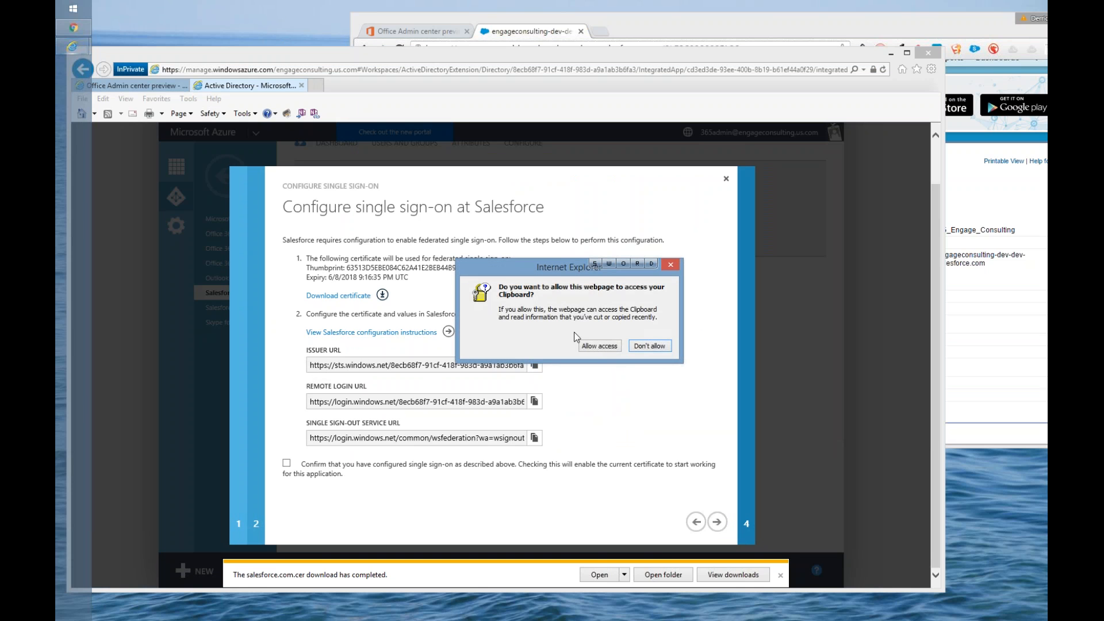
click(599, 346)
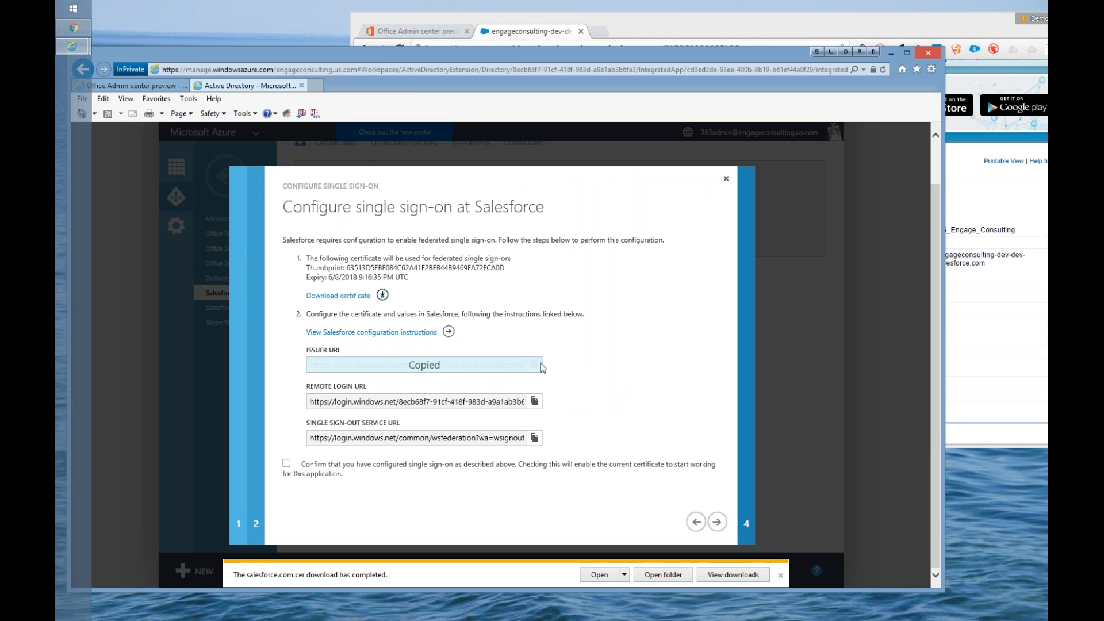
click(975, 159)
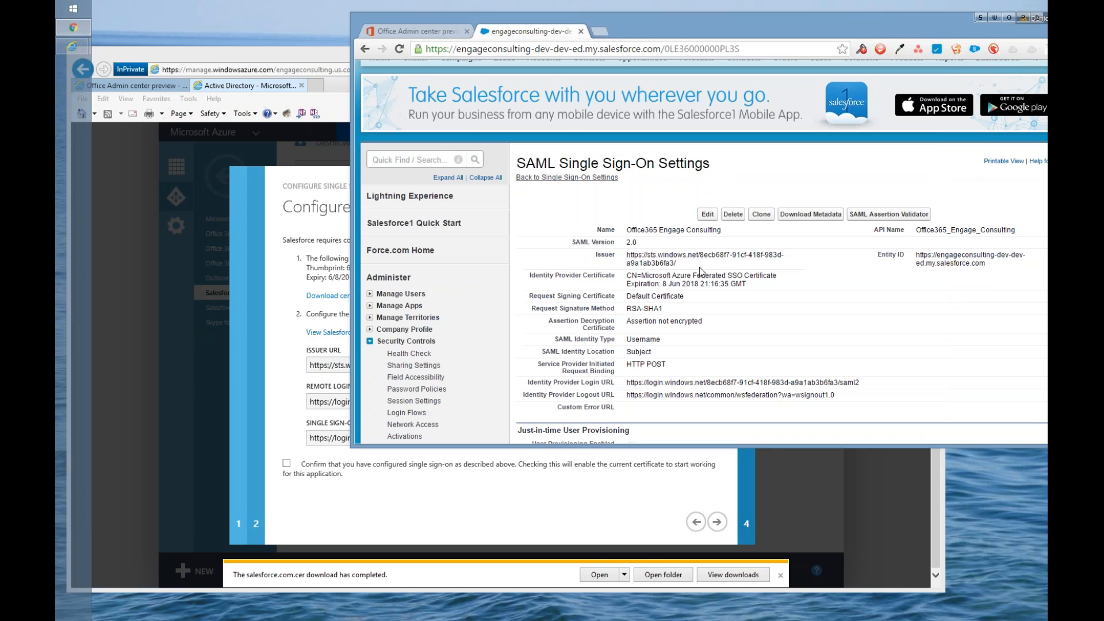
click(708, 215)
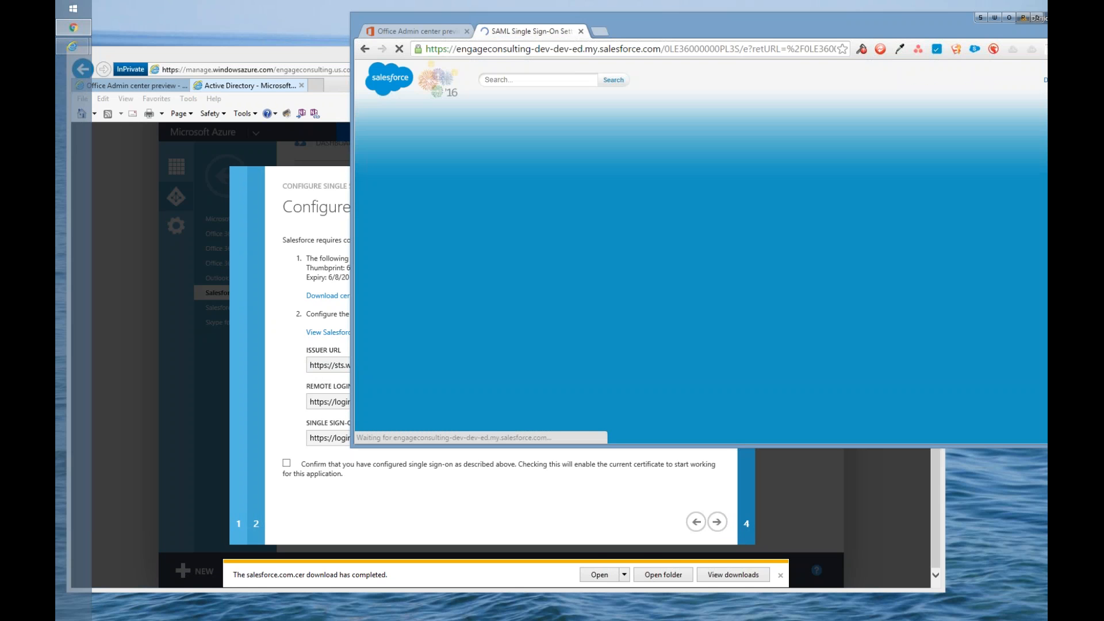
drag(634, 300, 767, 296)
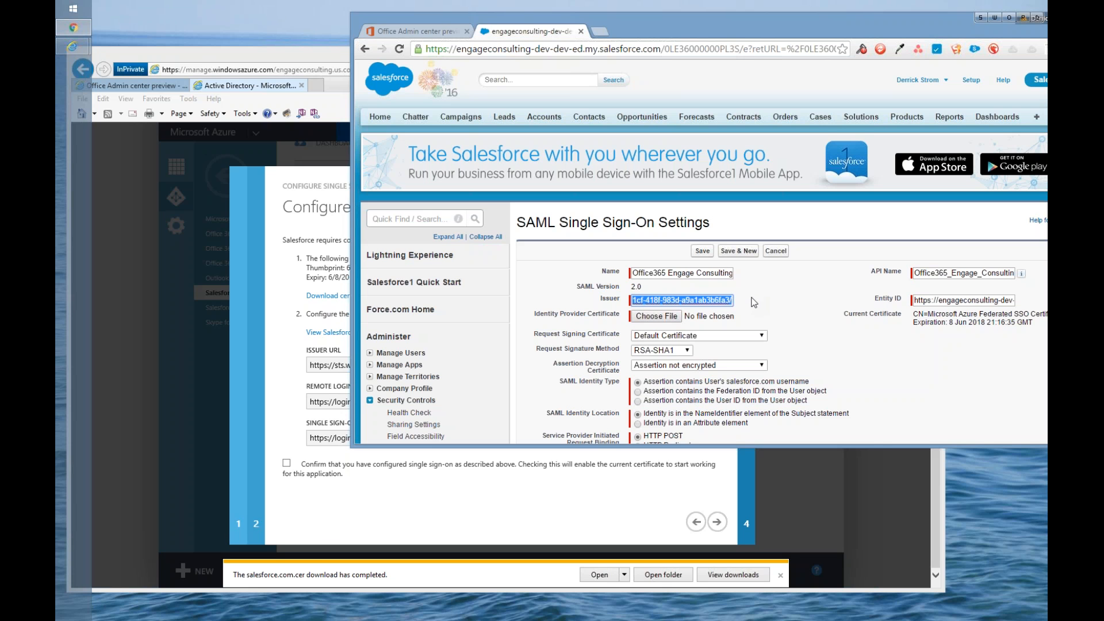
Step: Browse to salesforce.com.cer in the Downloads folder as the identity provider certificate and cancel the file selection
scroll(754, 301, down, 2)
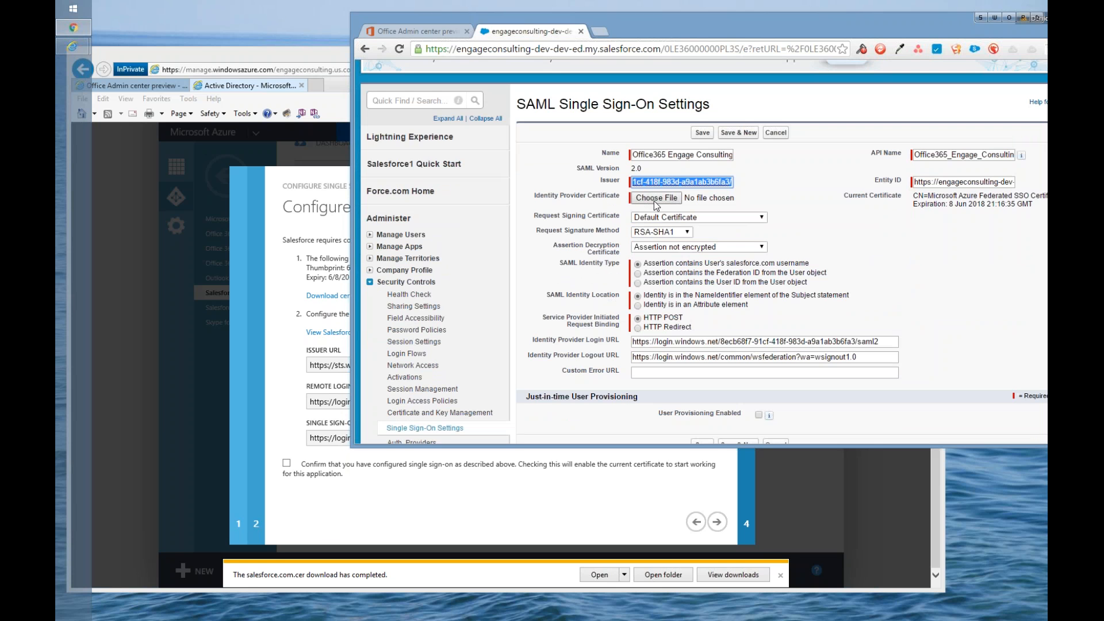
click(656, 199)
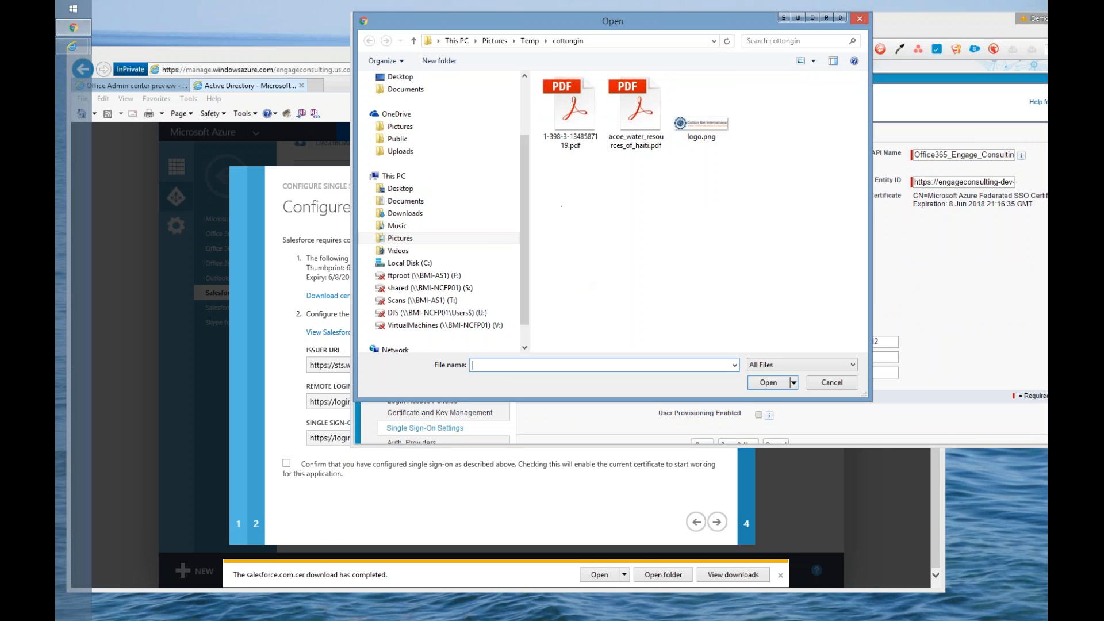
click(466, 40)
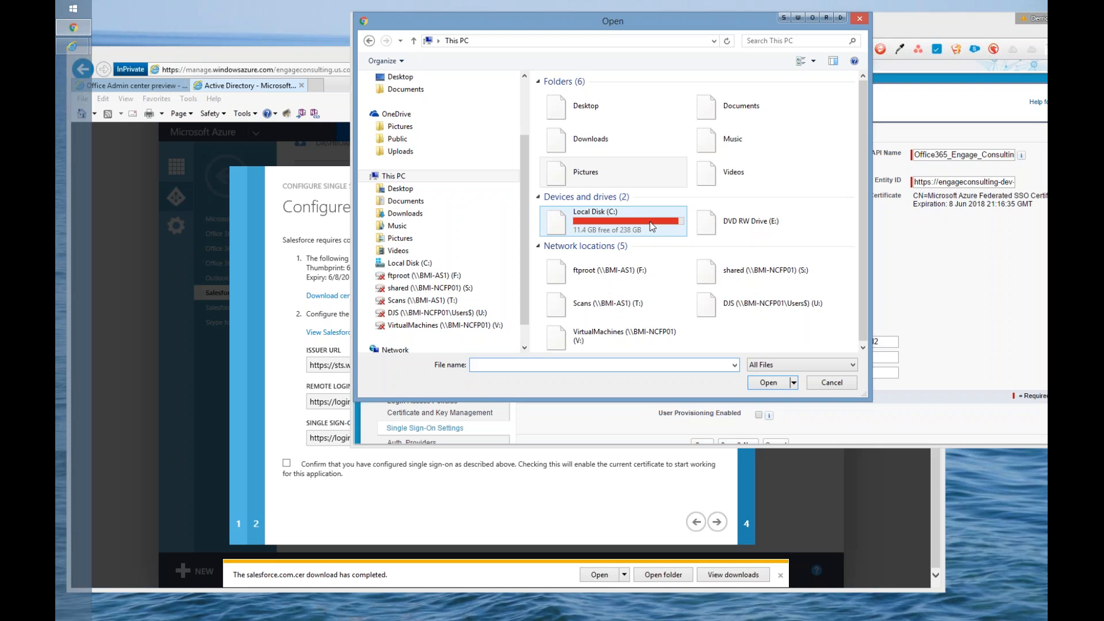
double_click(567, 140)
click(588, 96)
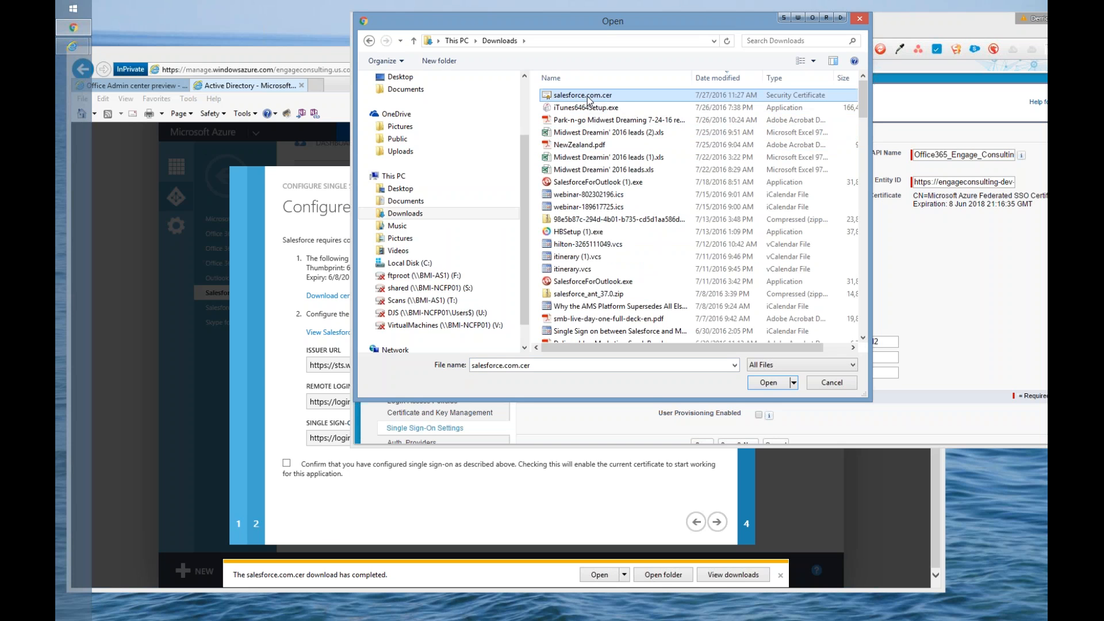
click(832, 383)
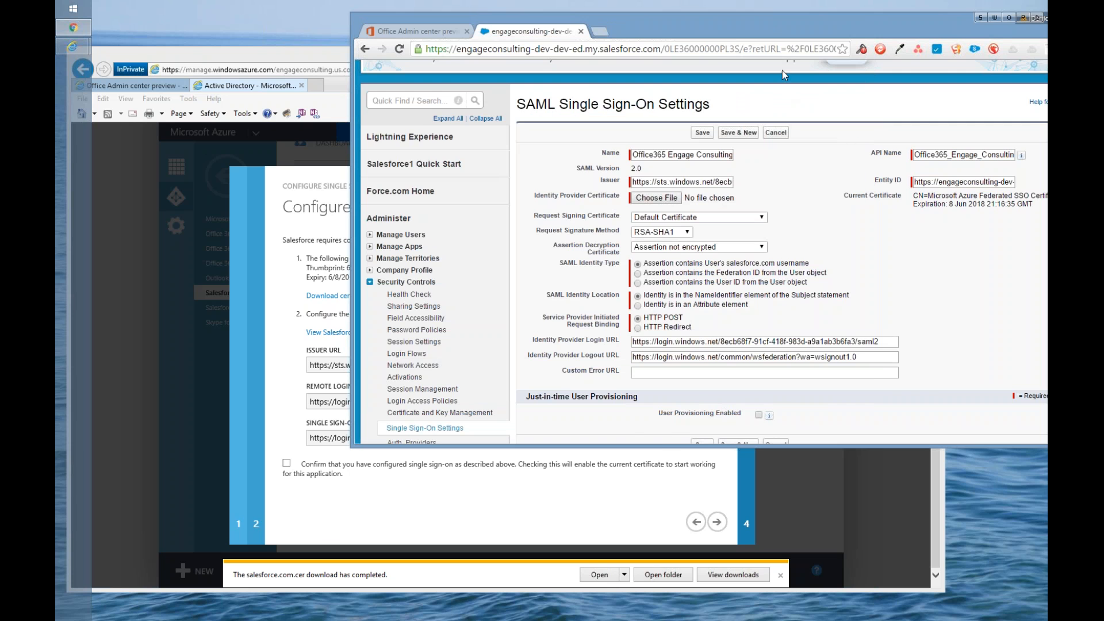
Step: Highlight the current certificate details and set the service provider initiated request binding to HTTP Redirect
drag(722, 26, 626, 29)
drag(937, 207, 804, 196)
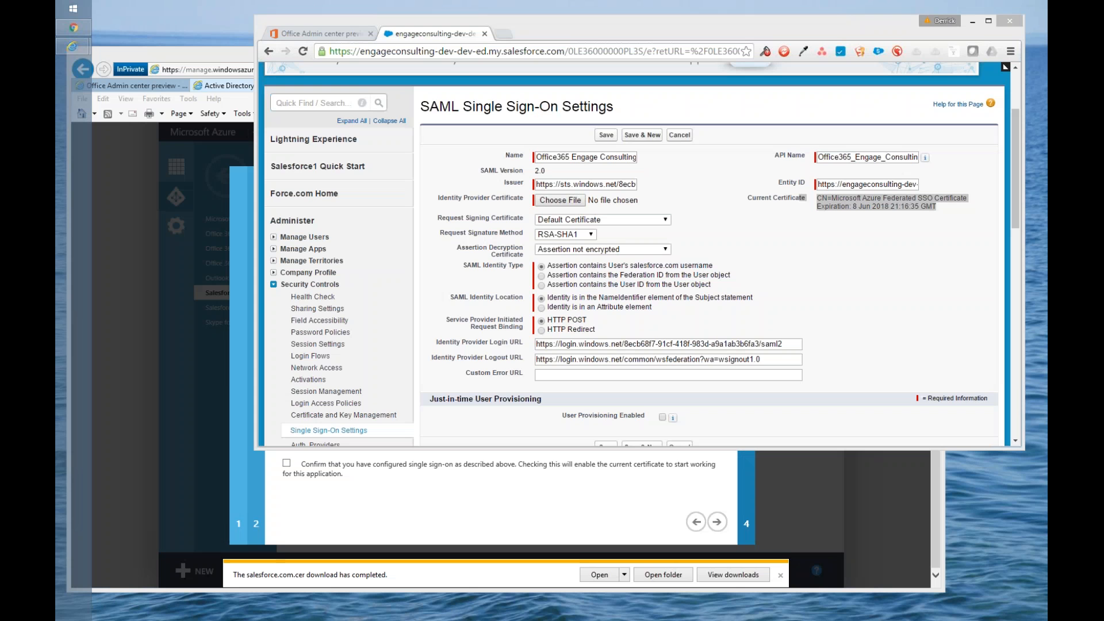
click(541, 330)
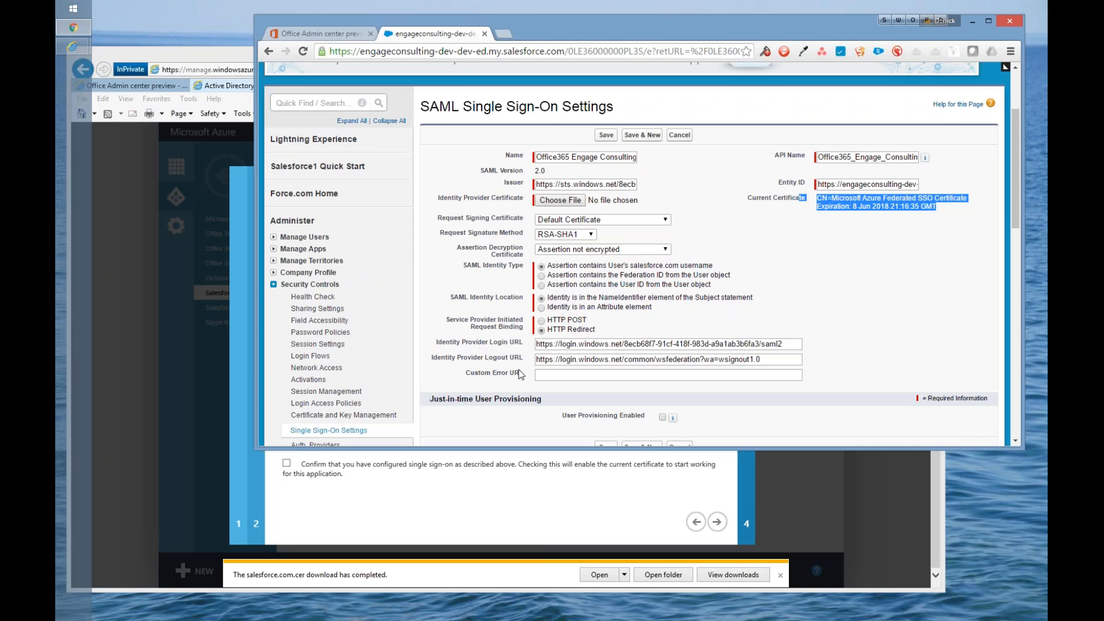
Step: Copy the remote login URL from Azure and select the identity provider login URL value in the Salesforce form
click(502, 522)
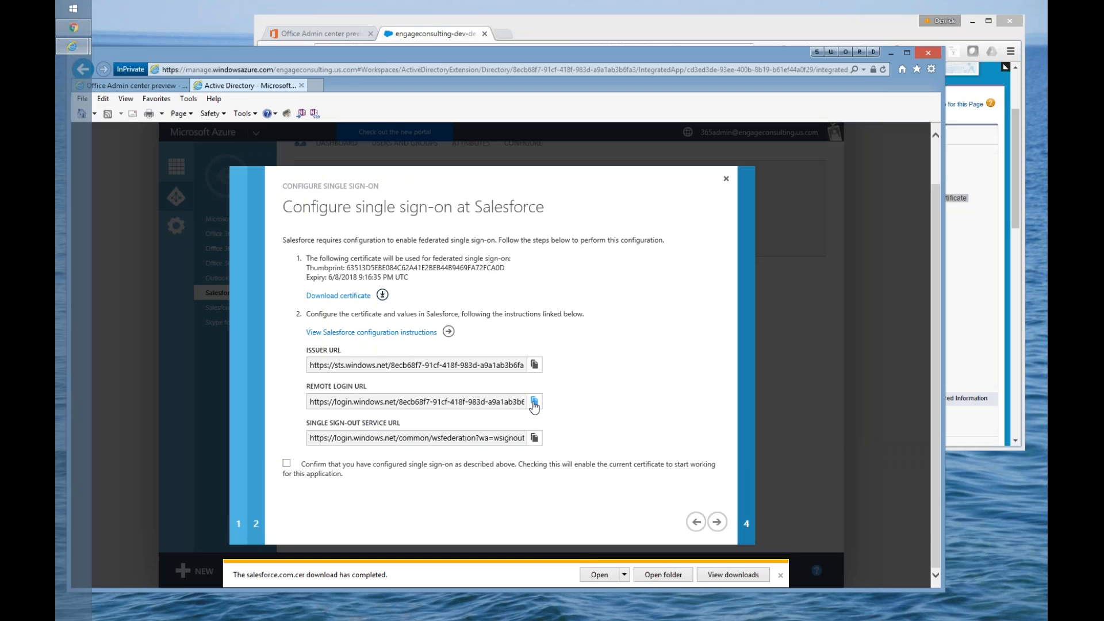
click(533, 402)
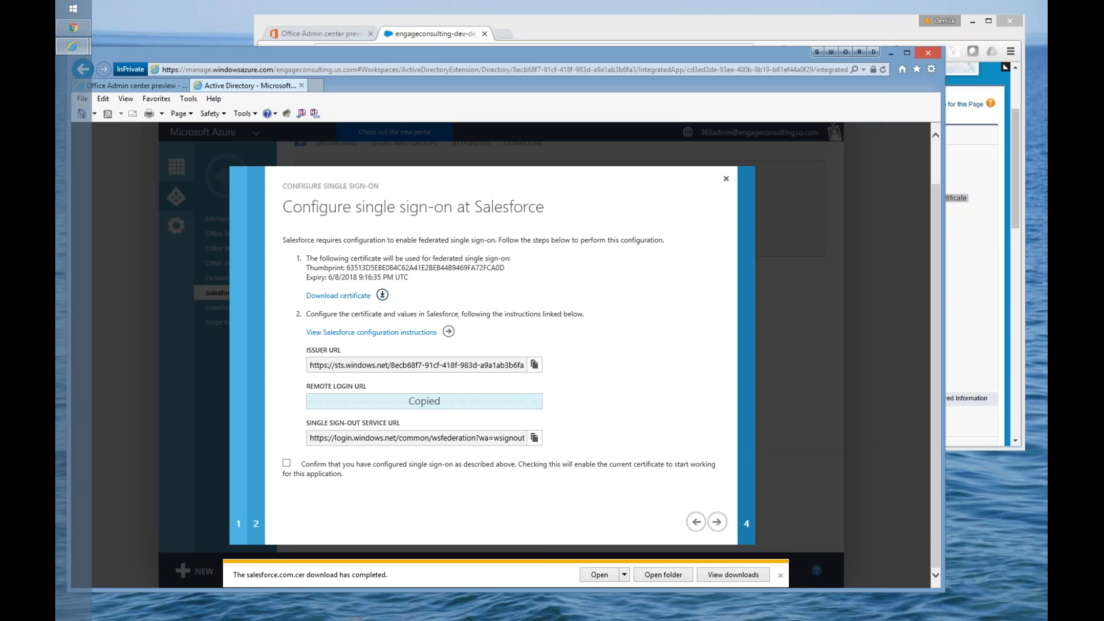
click(989, 352)
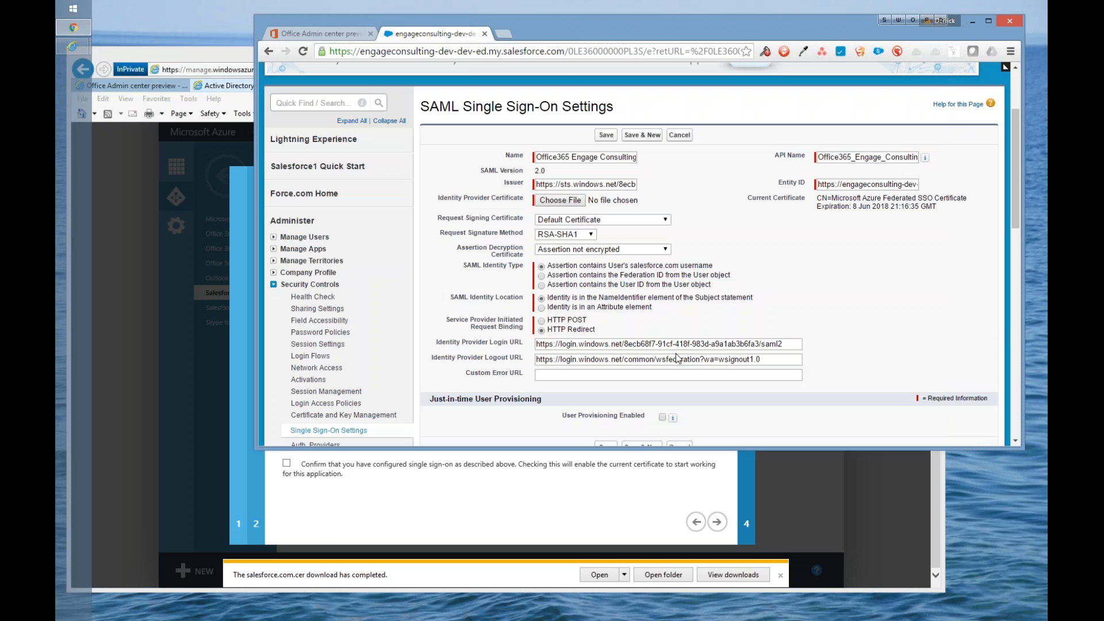
triple_click(575, 347)
Step: Copy the single sign-out service URL from Azure and highlight the identity provider logout URL value in the Salesforce form
click(420, 494)
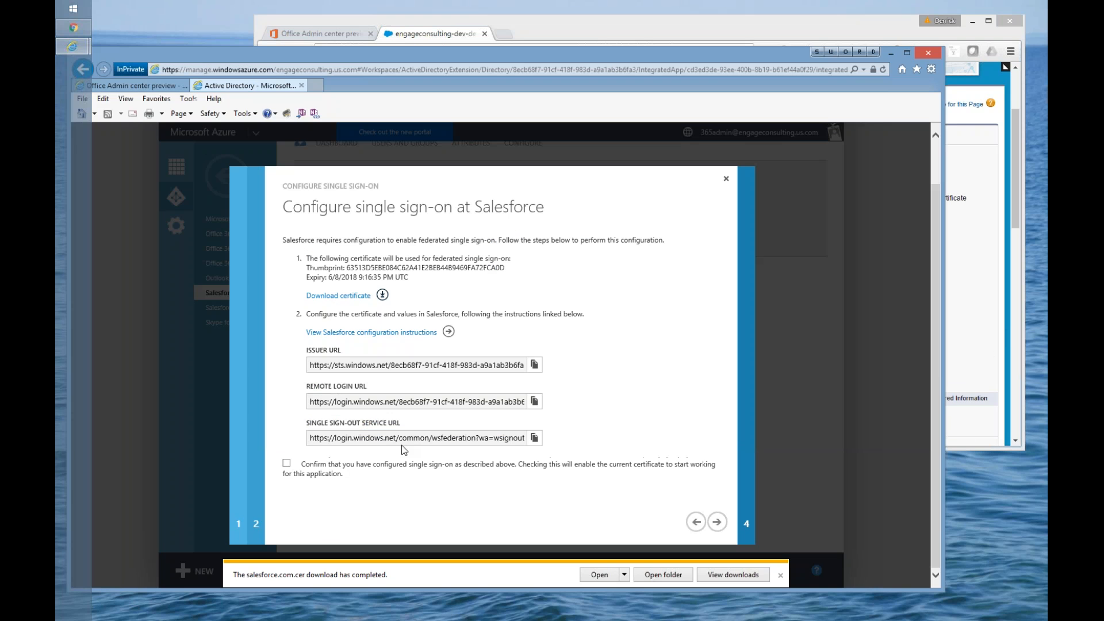
click(534, 438)
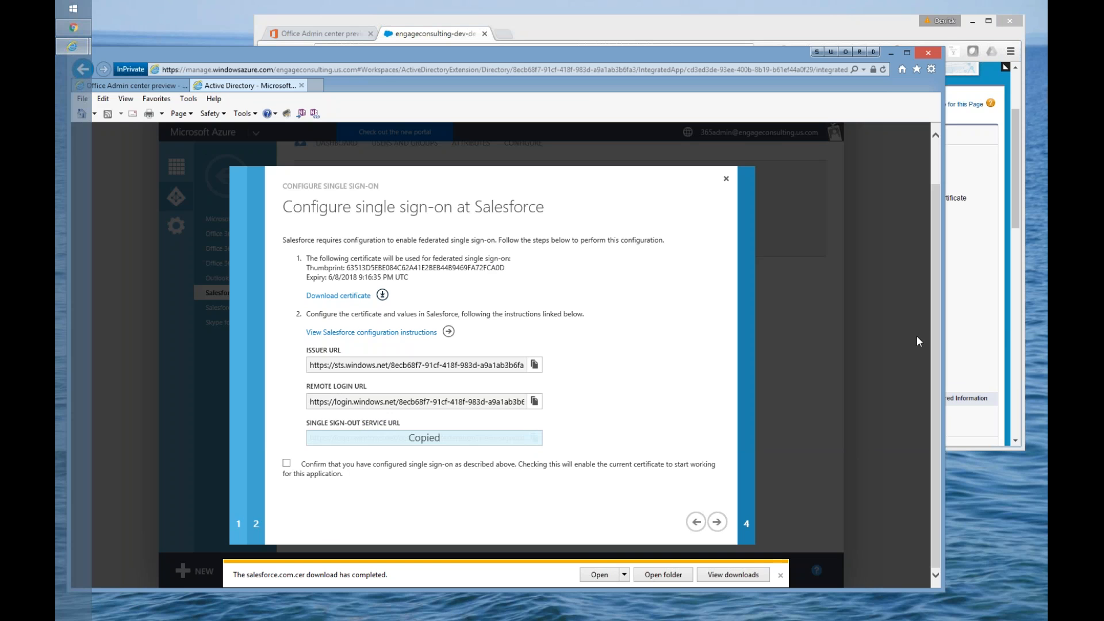
click(965, 341)
drag(537, 359, 762, 360)
click(841, 368)
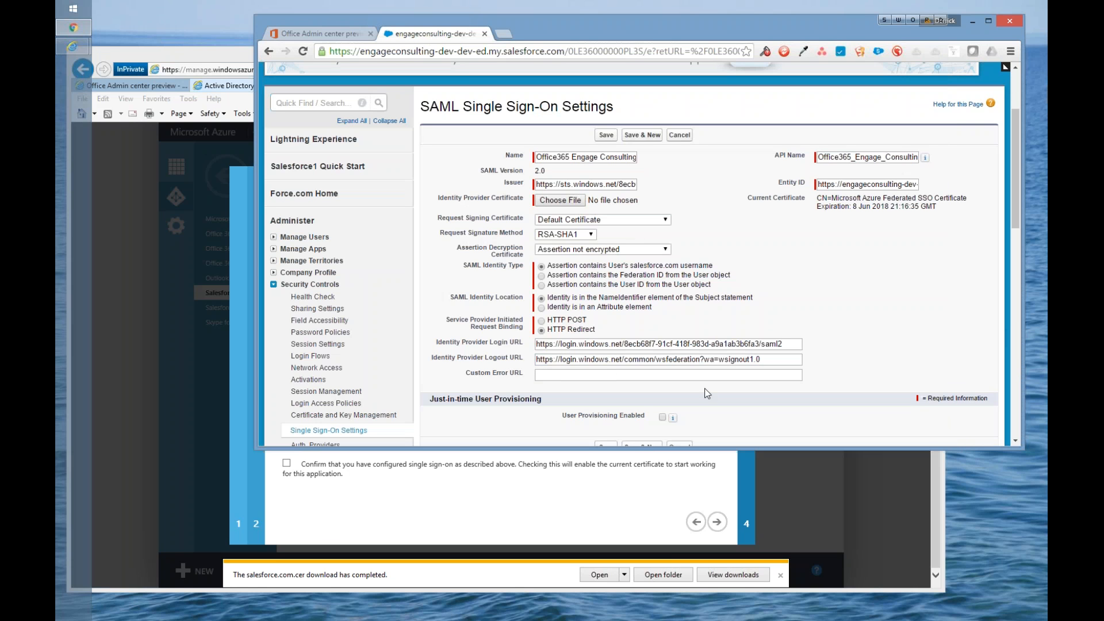
Step: Enable just-in-time user provisioning with the Standard type, try to save the SAML settings, and cancel the edit
scroll(682, 376, down, 3)
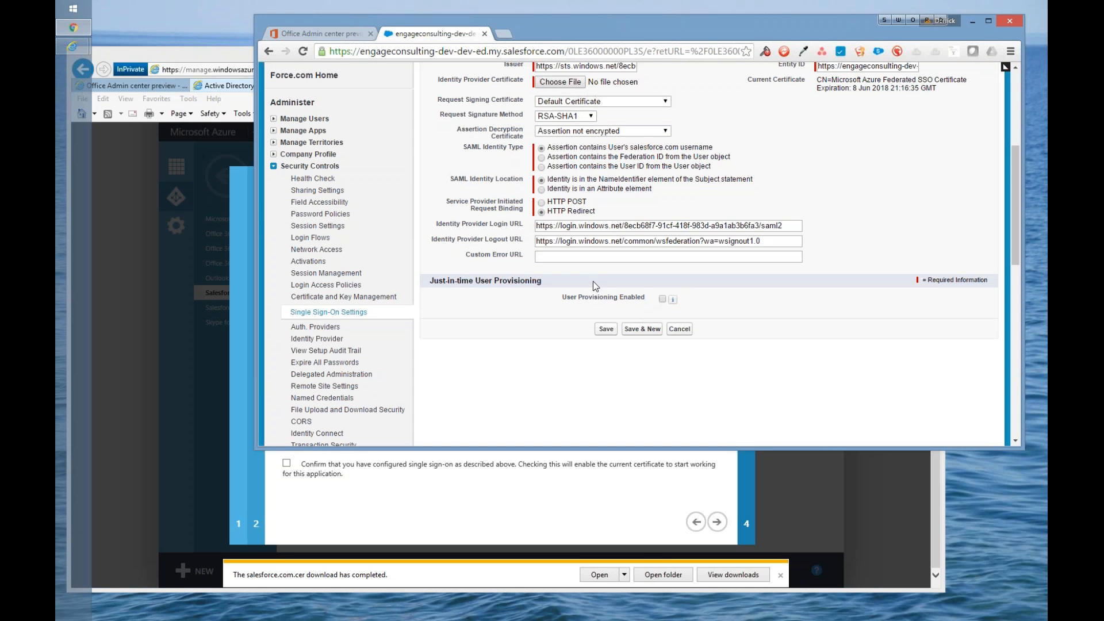
click(662, 299)
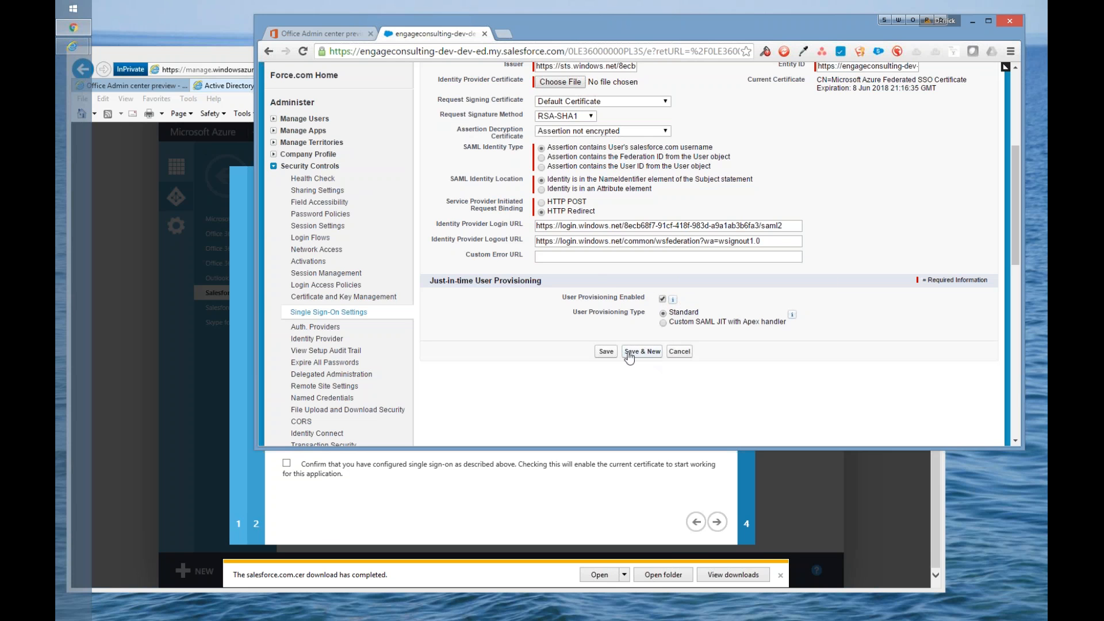
click(606, 351)
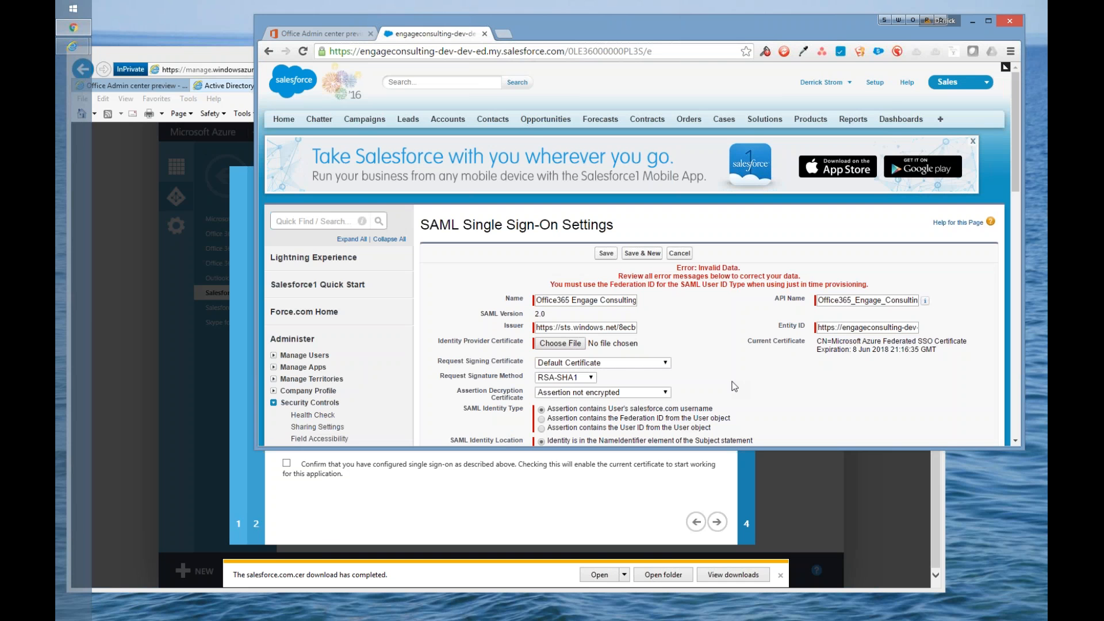
scroll(734, 386, down, 1)
scroll(734, 387, down, 3)
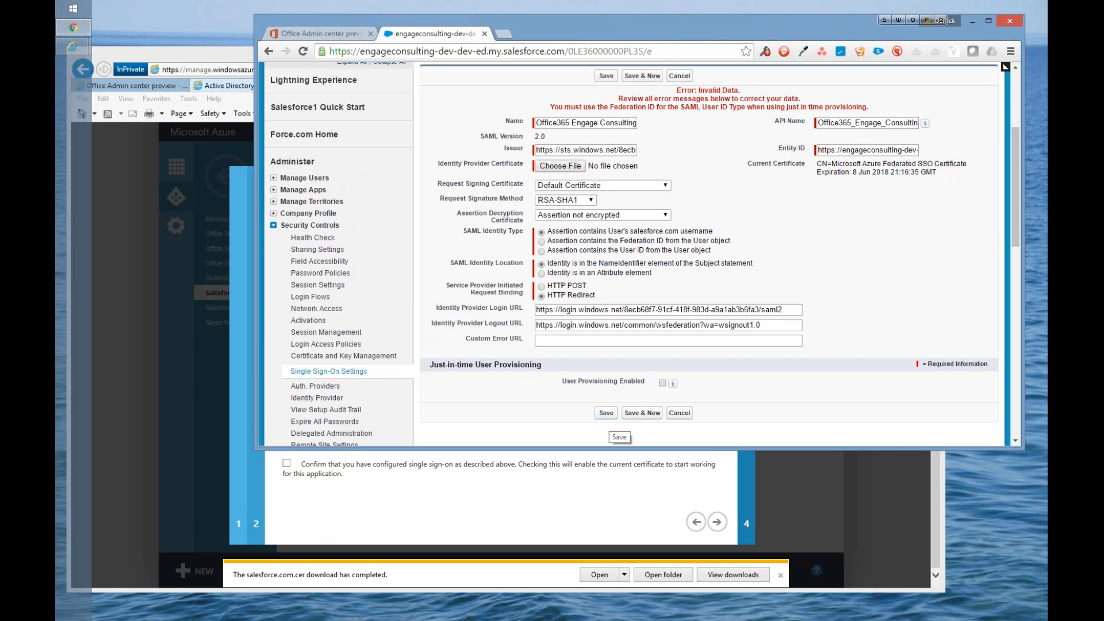
click(680, 418)
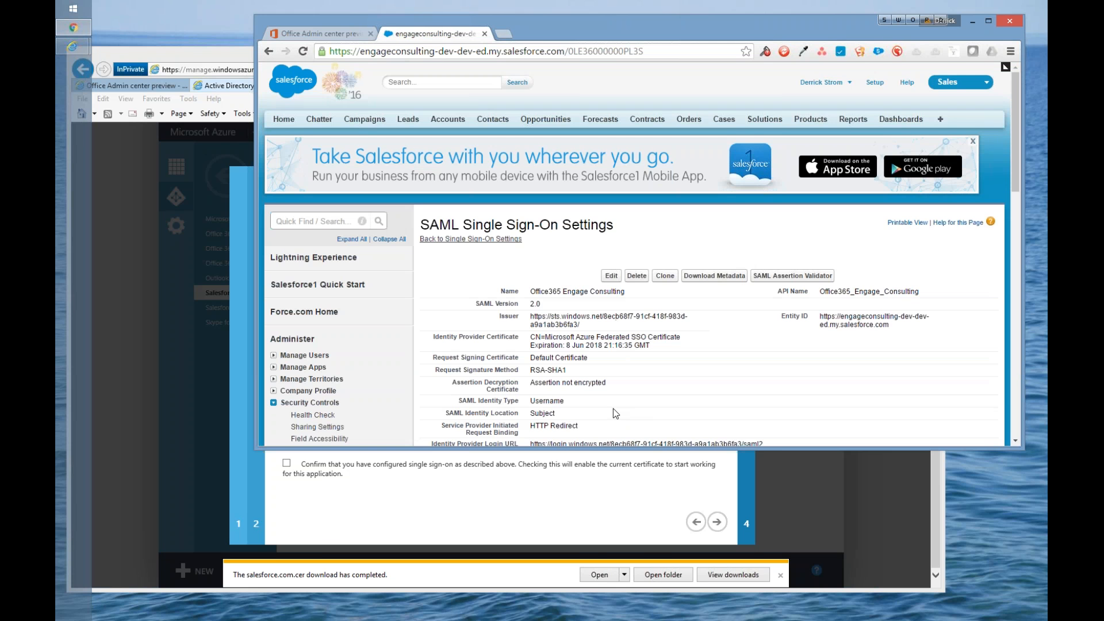
Step: Search the Salesforce setup for "dom" and open My Domain
scroll(613, 408, down, 3)
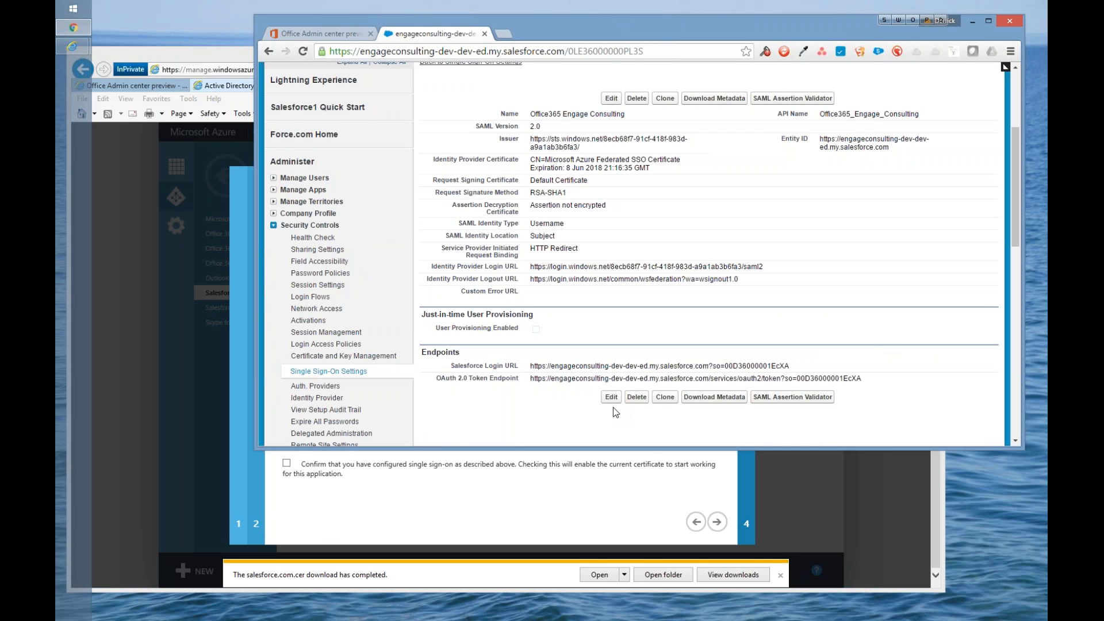
scroll(613, 407, up, 1)
click(326, 102)
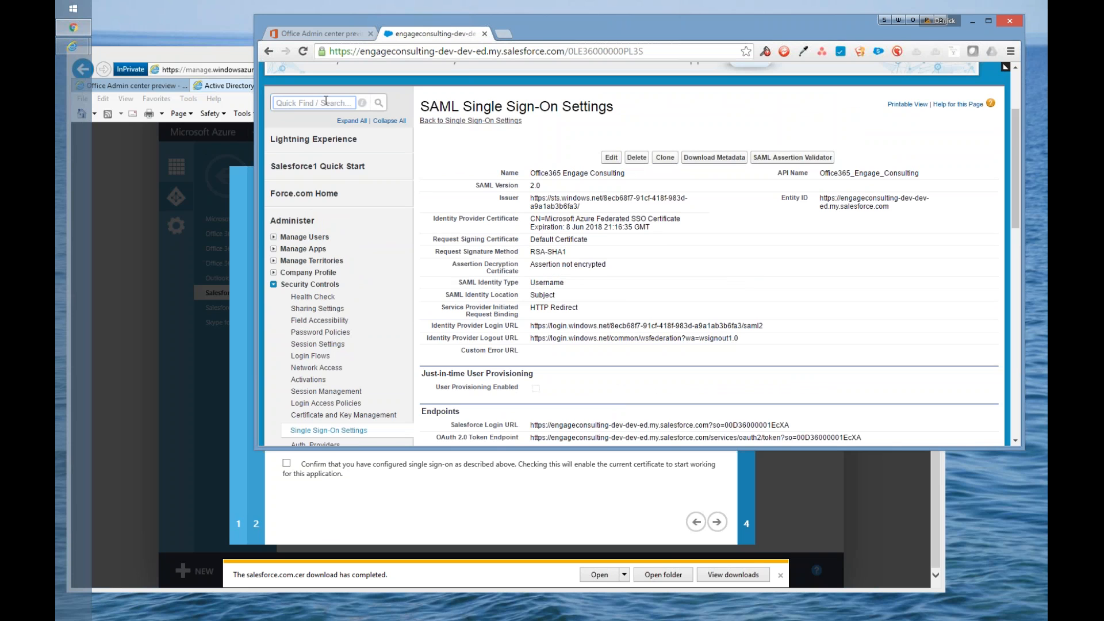
text(dom)
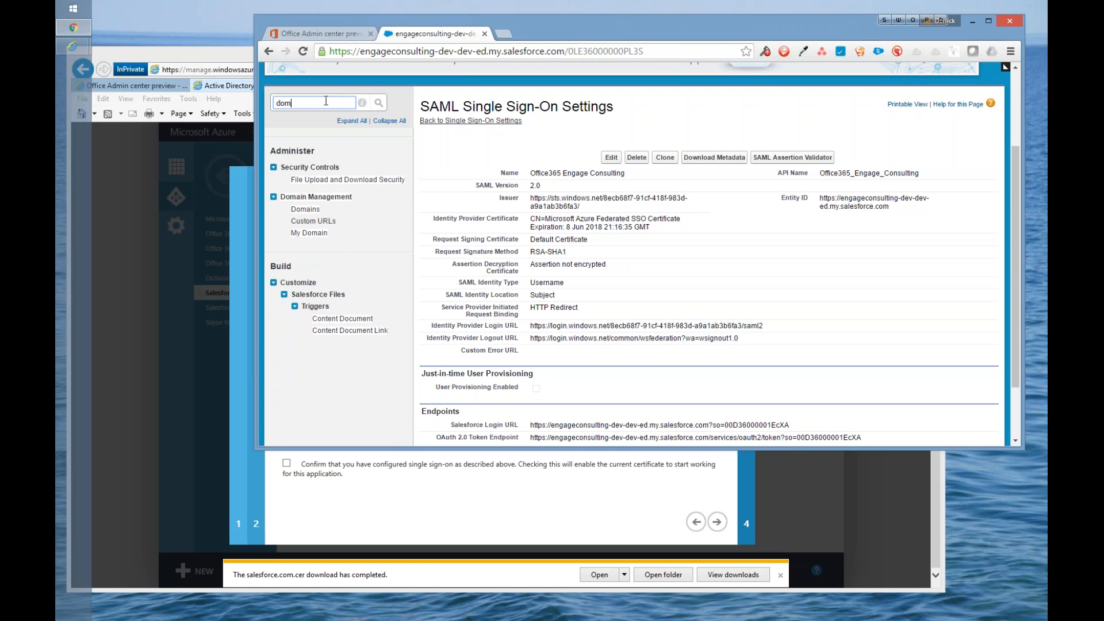
click(308, 203)
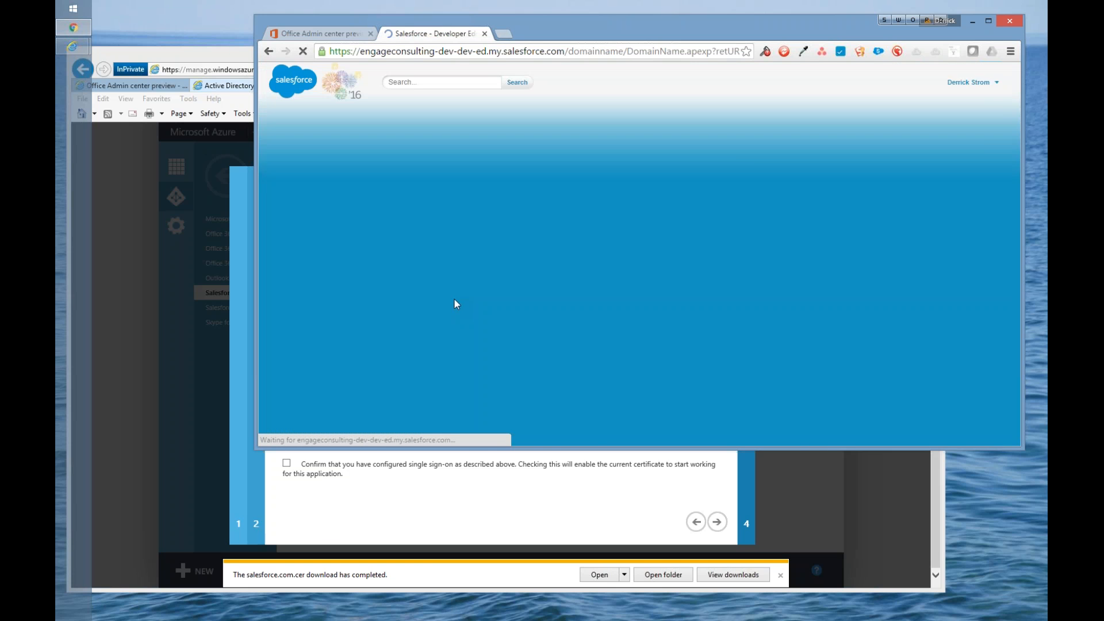
Step: Find the authentication services in My Domain's Authentication Configuration and highlight Office365 Engage Consulting
scroll(499, 318, down, 10)
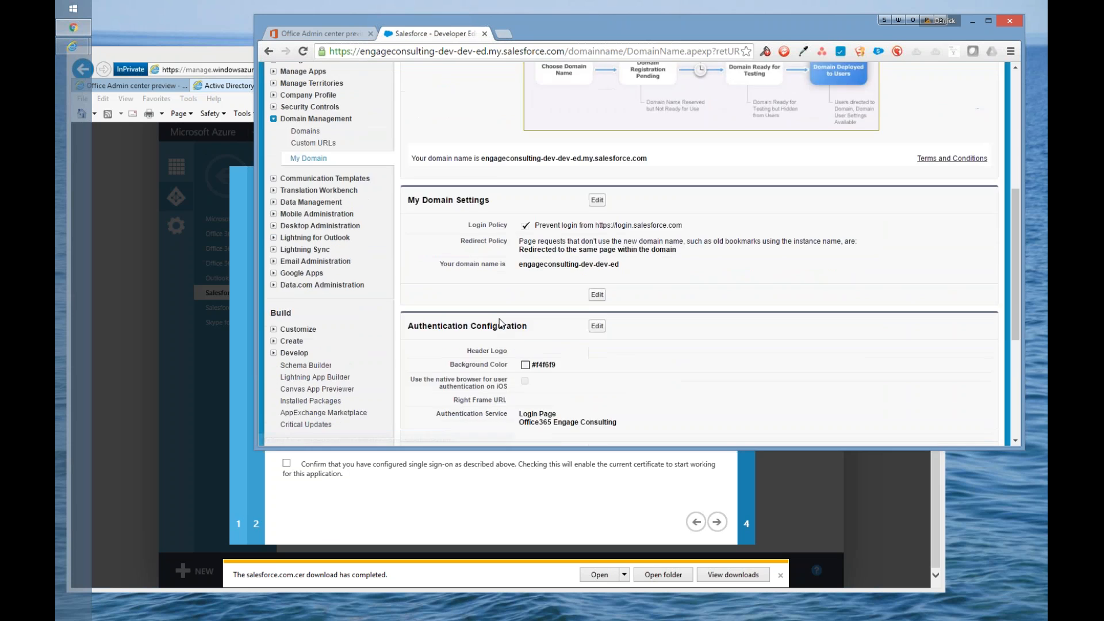
drag(522, 247, 617, 246)
drag(521, 237, 616, 246)
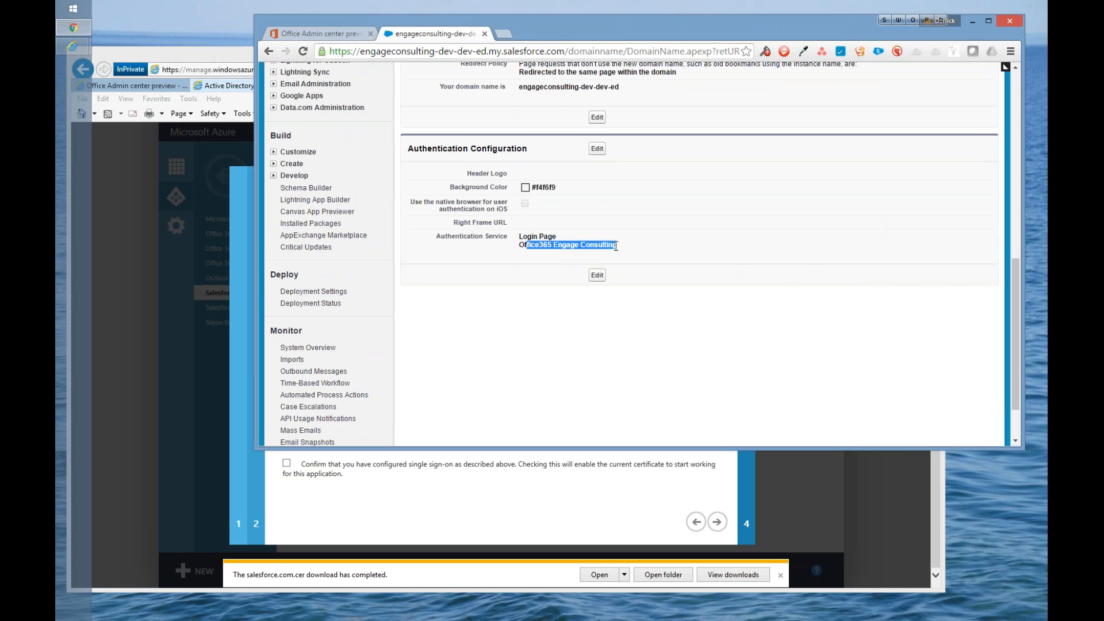
Step: Open the Authentication Configuration for editing, turn the Login Page service off and back on, and cancel the edit
click(597, 149)
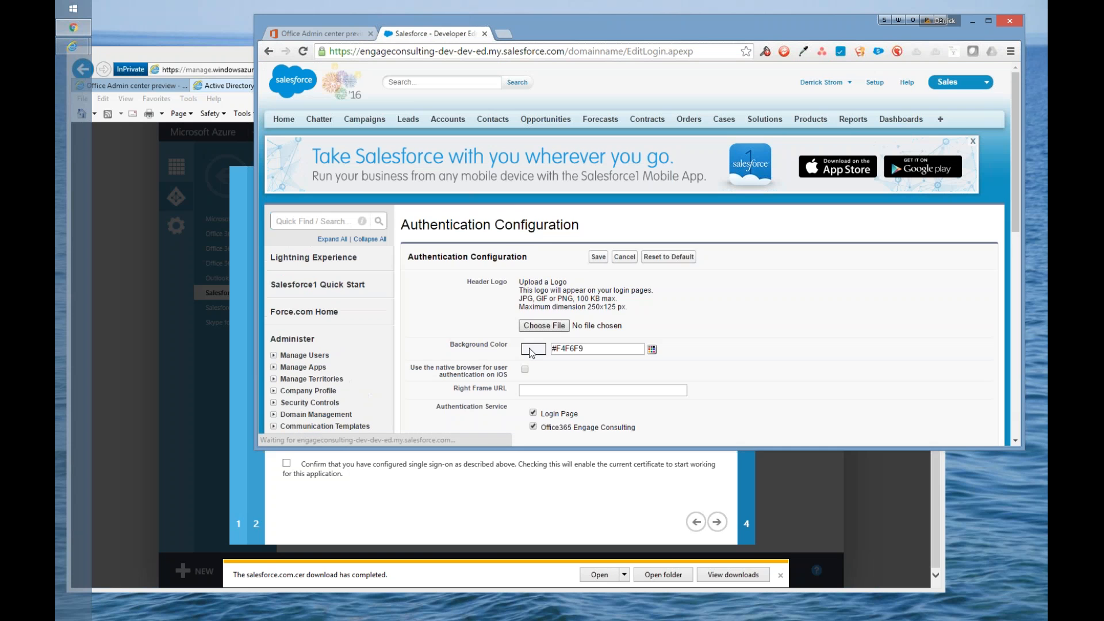
scroll(533, 352, down, 1)
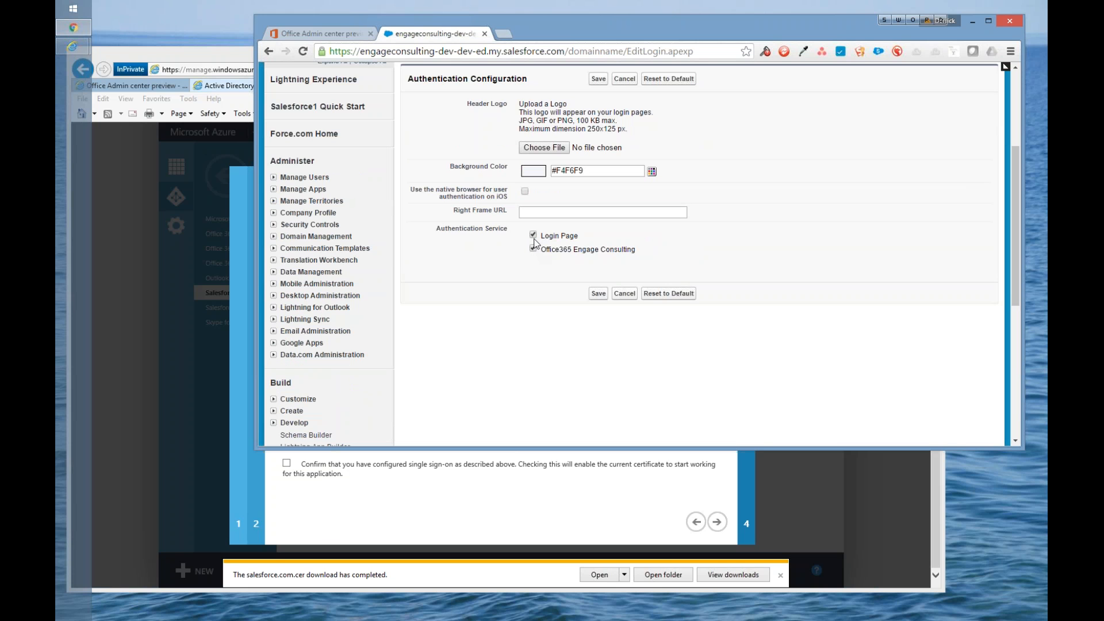
click(533, 235)
click(533, 234)
click(623, 294)
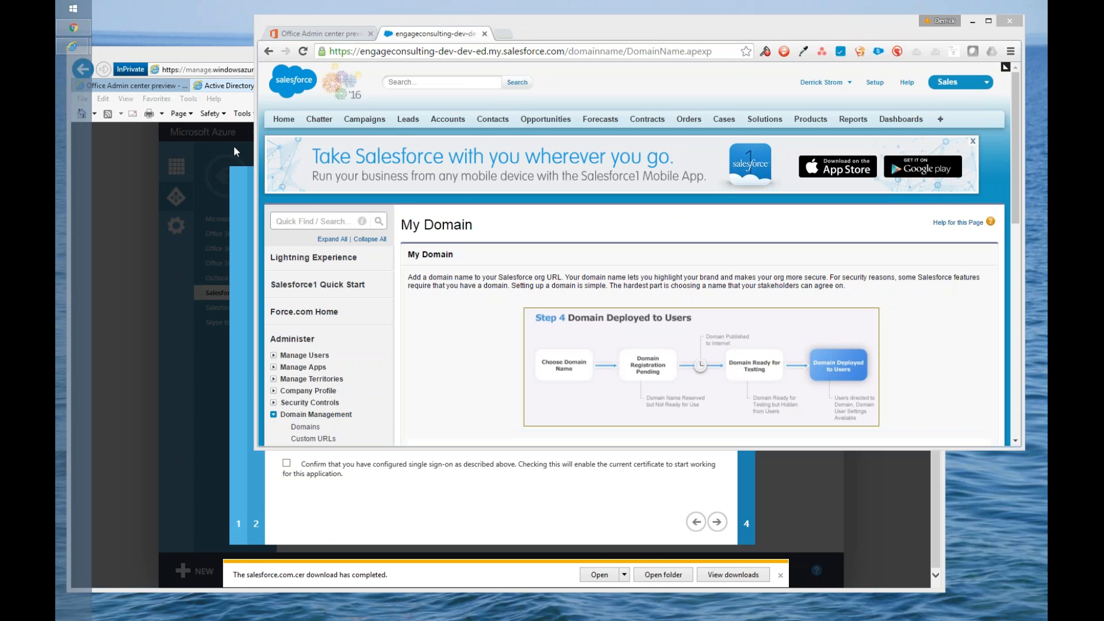
Step: Switch to Remote Desktop Connection and sign in to the remote computer with the account password
click(312, 276)
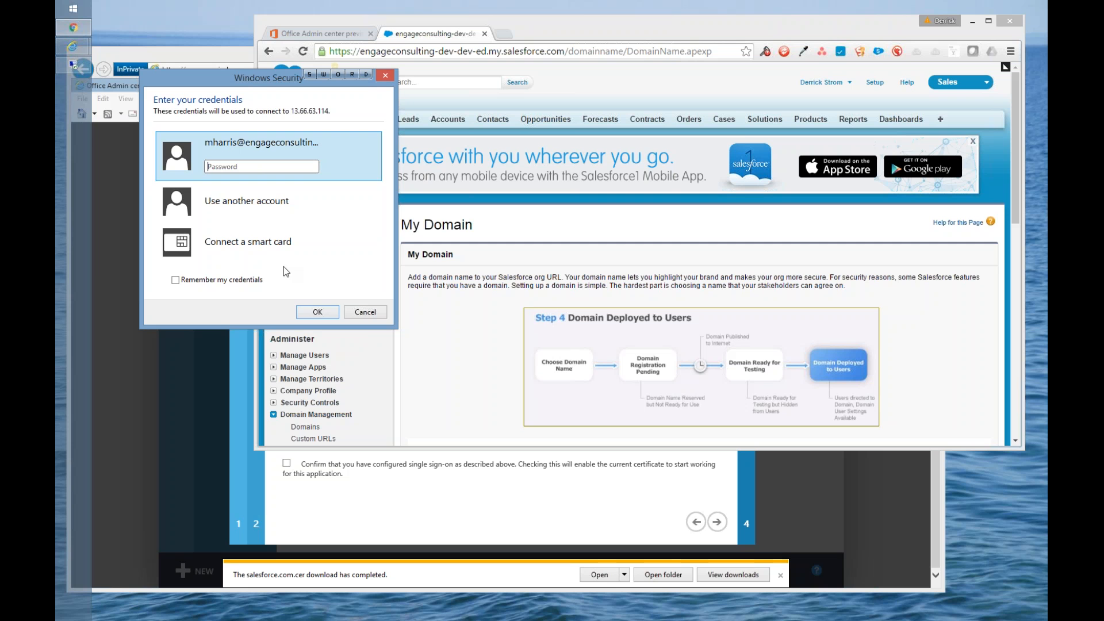
text(••••••••••)
key(Return)
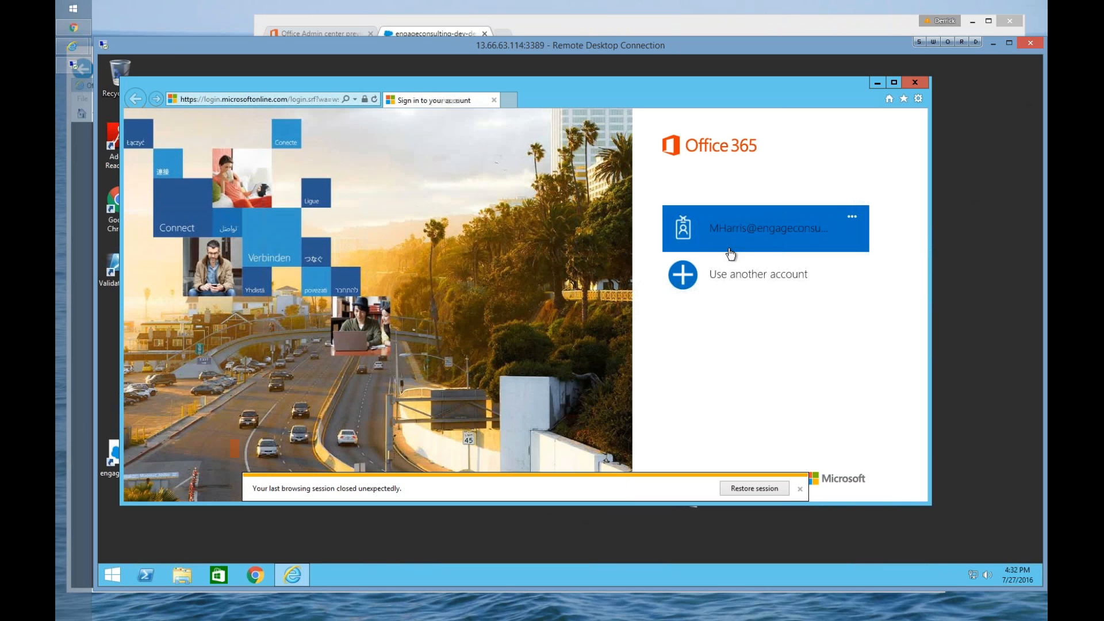
Step: Sign in to Office 365 as the listed test user with the account password and show all of that user's apps
click(733, 232)
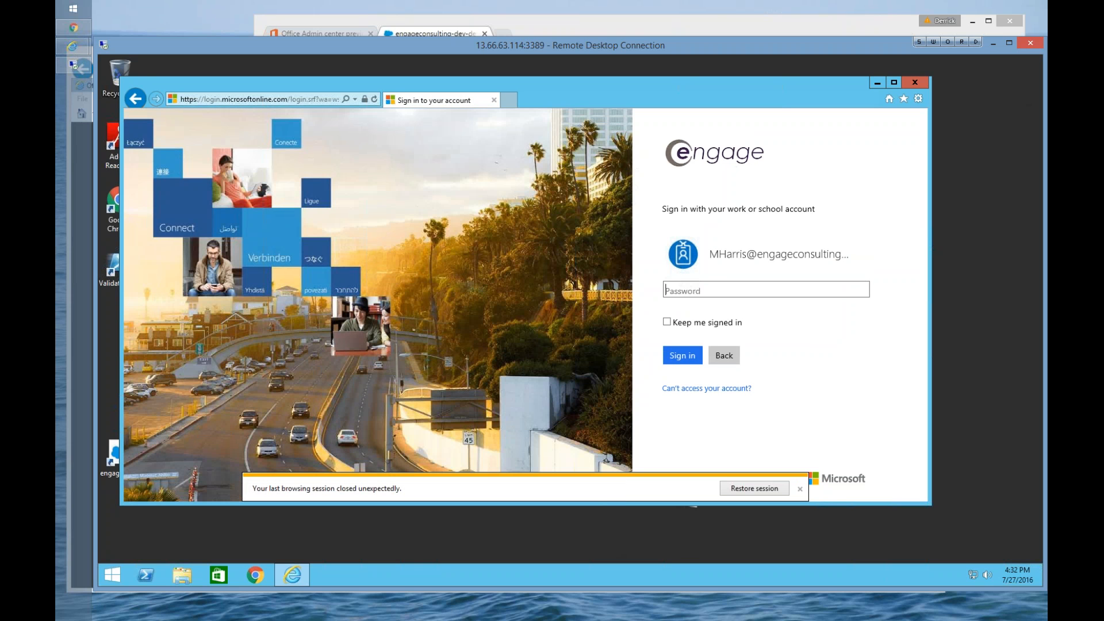
text(•••••••••)
key(Return)
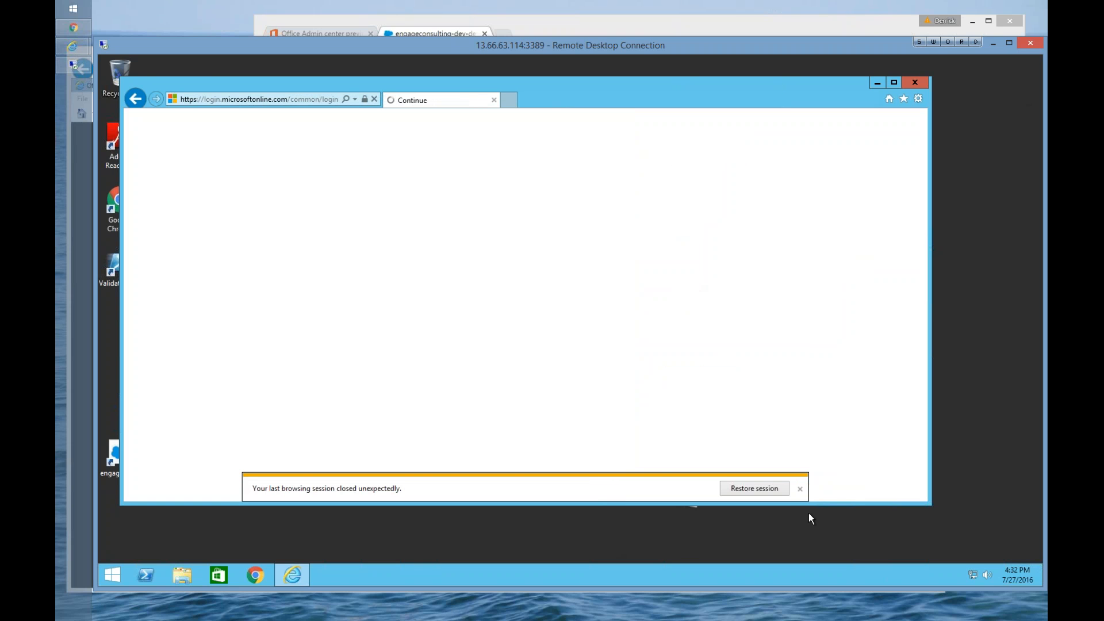
click(800, 490)
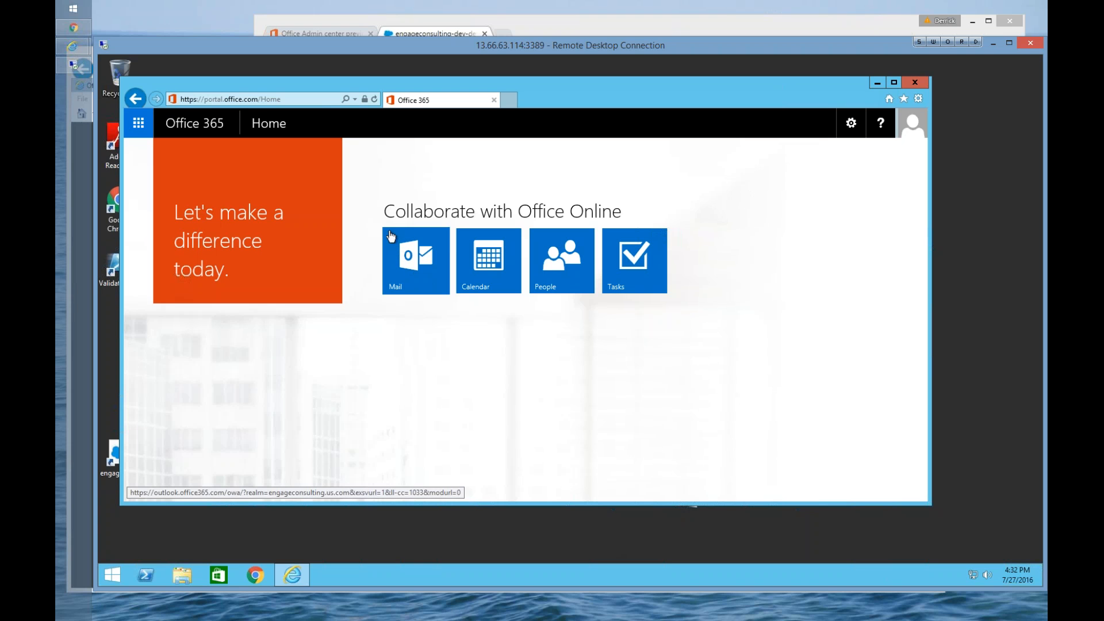
click(139, 124)
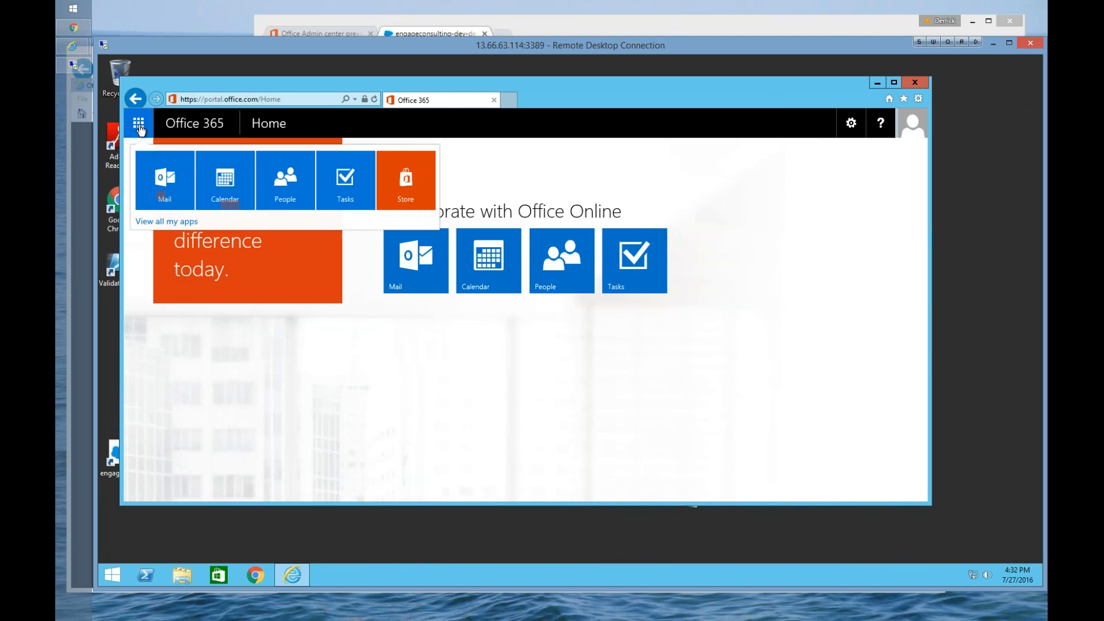
click(163, 224)
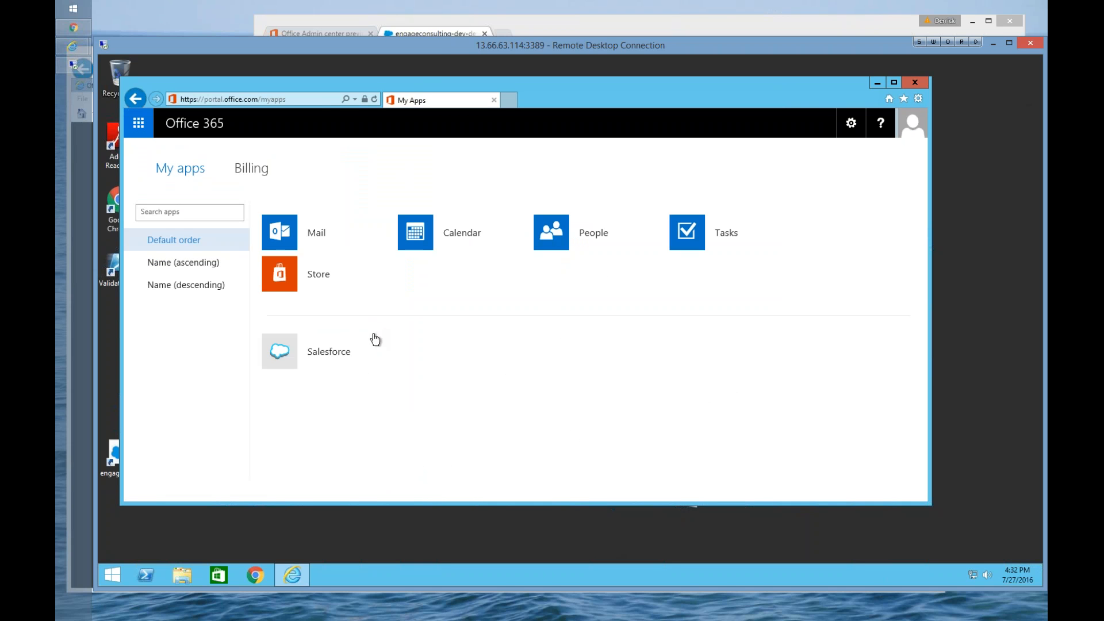
Step: Switch to the Azure portal, confirm that single sign-on at Salesforce has been configured, and continue to the single sign-on confirmation page
click(439, 19)
click(332, 28)
click(441, 34)
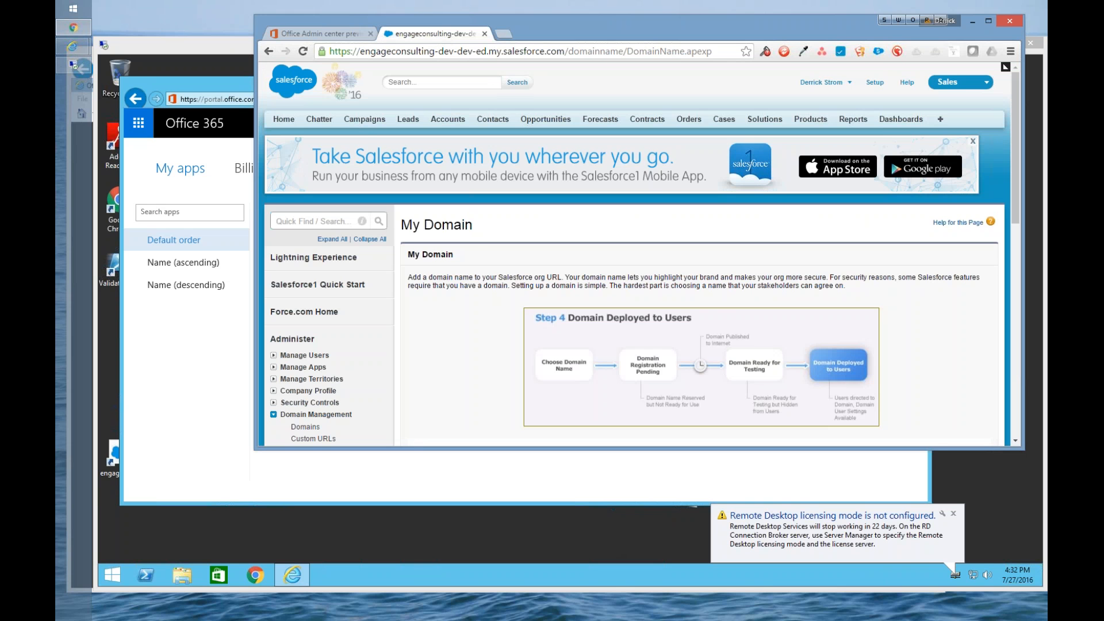
key(alt+Tab)
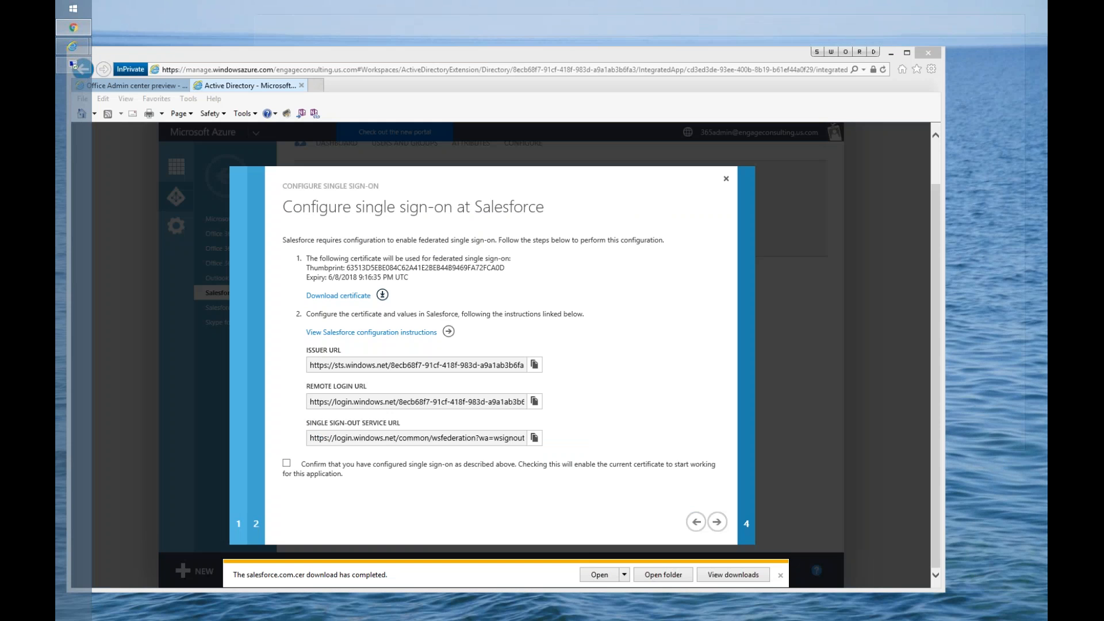
click(717, 523)
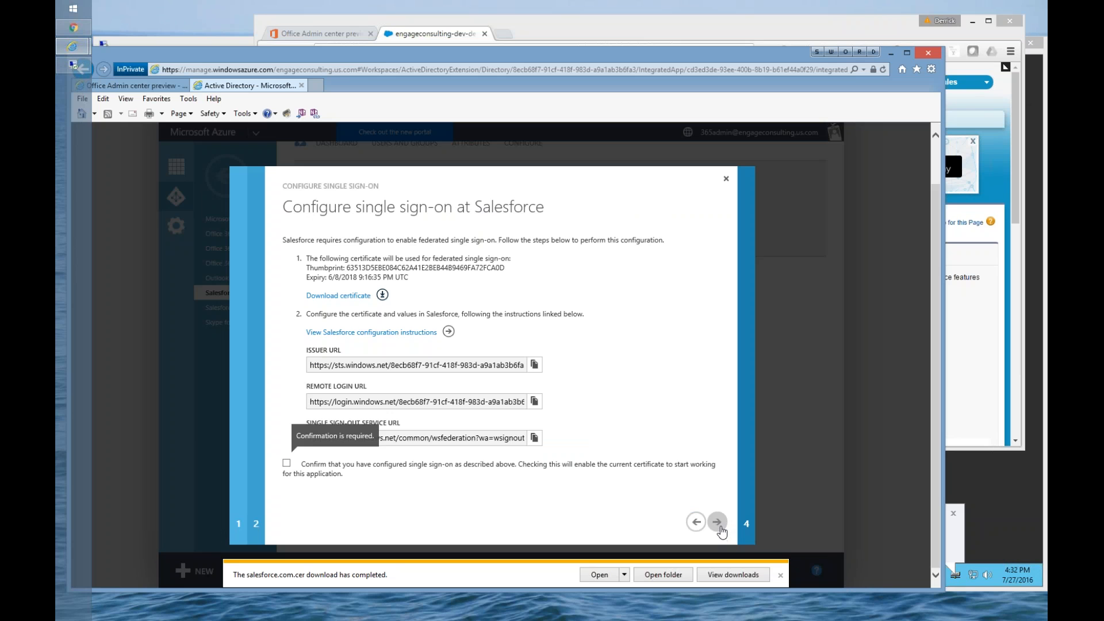
click(287, 466)
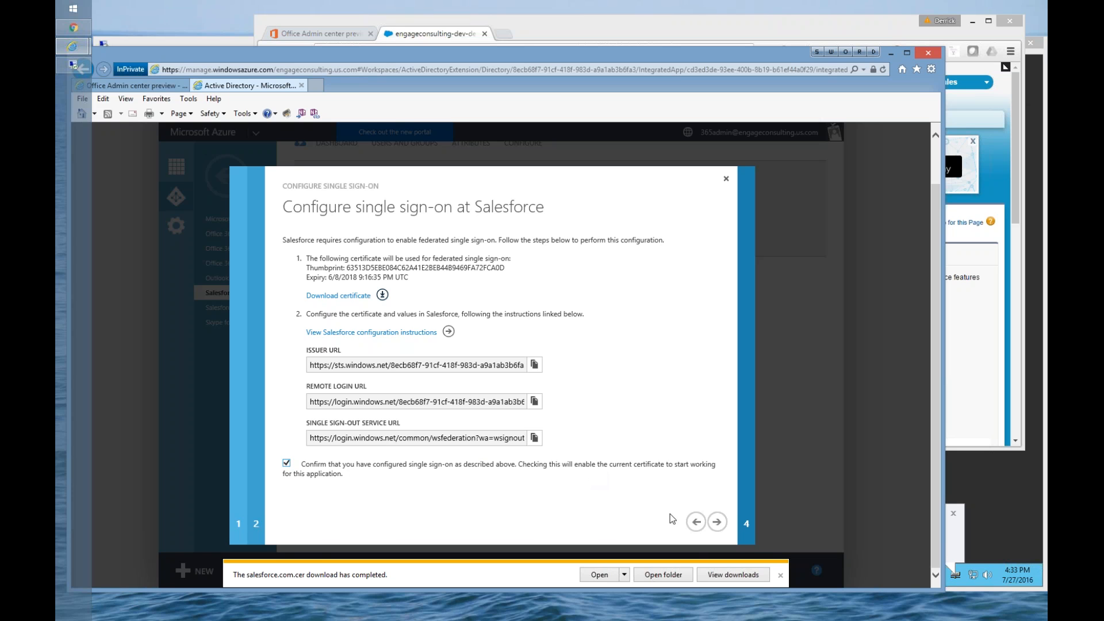
click(716, 524)
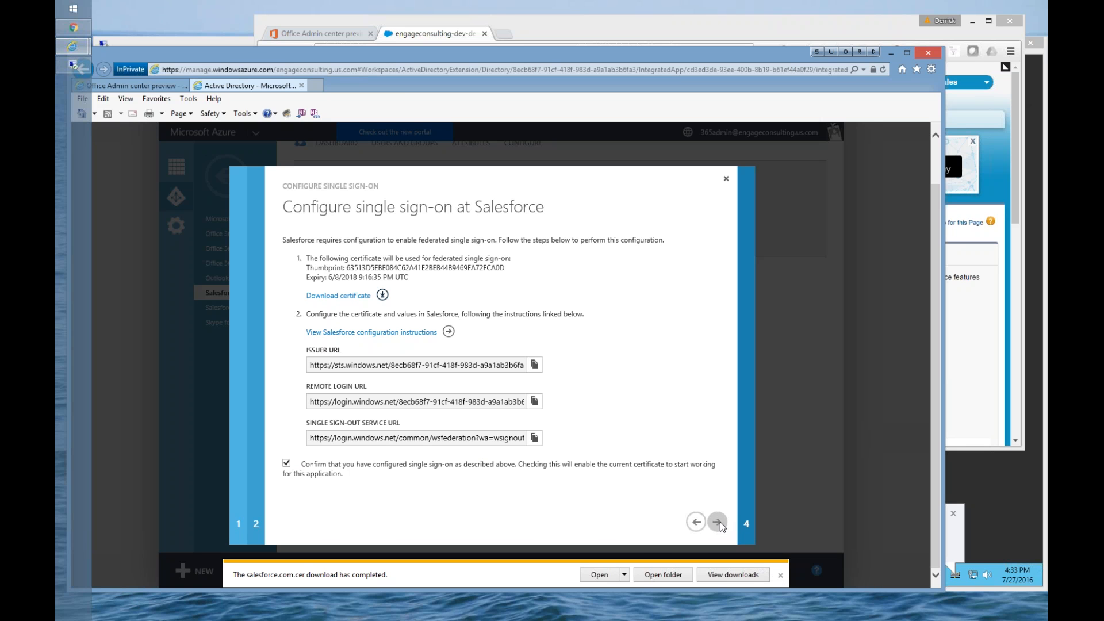
click(779, 573)
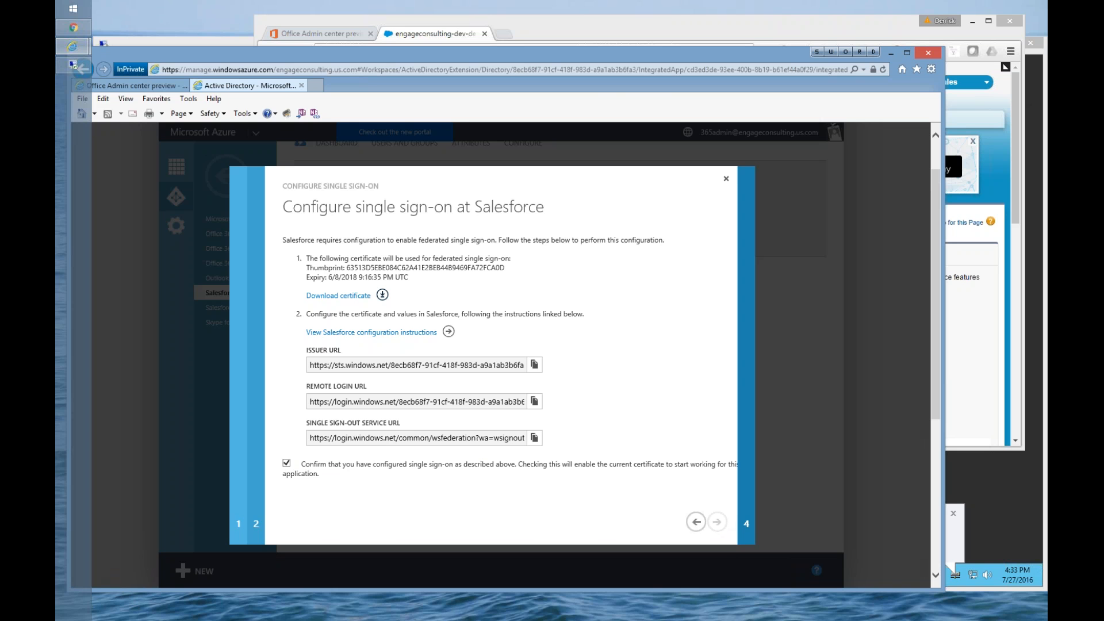
click(716, 522)
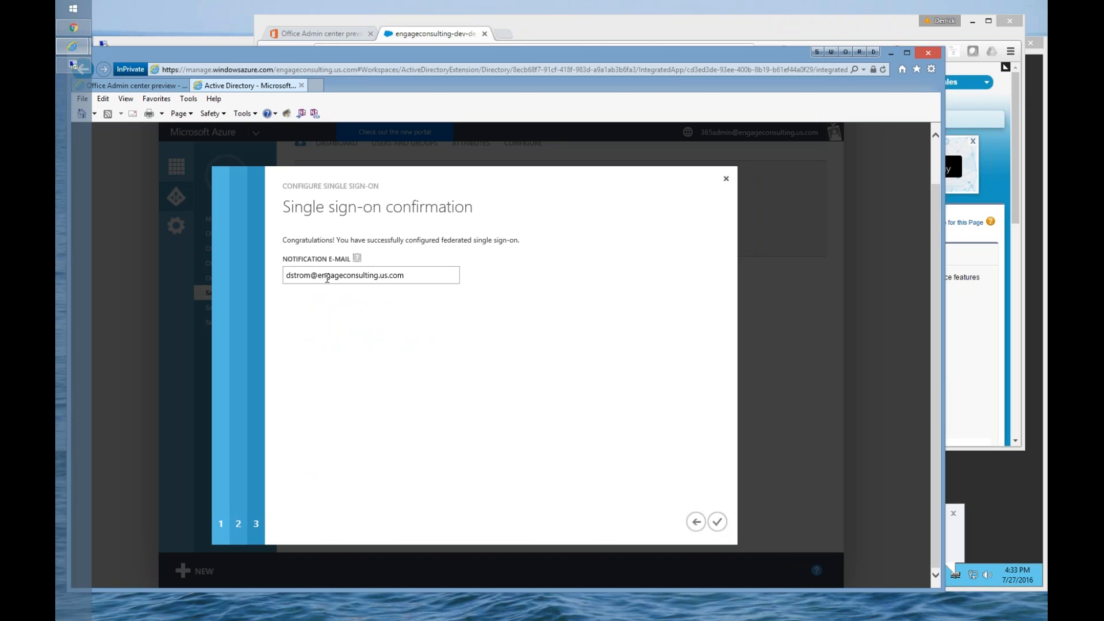
Step: Check the explanation of the notification e-mail field, keep its address, and complete the single sign-on configuration
drag(415, 277, 286, 277)
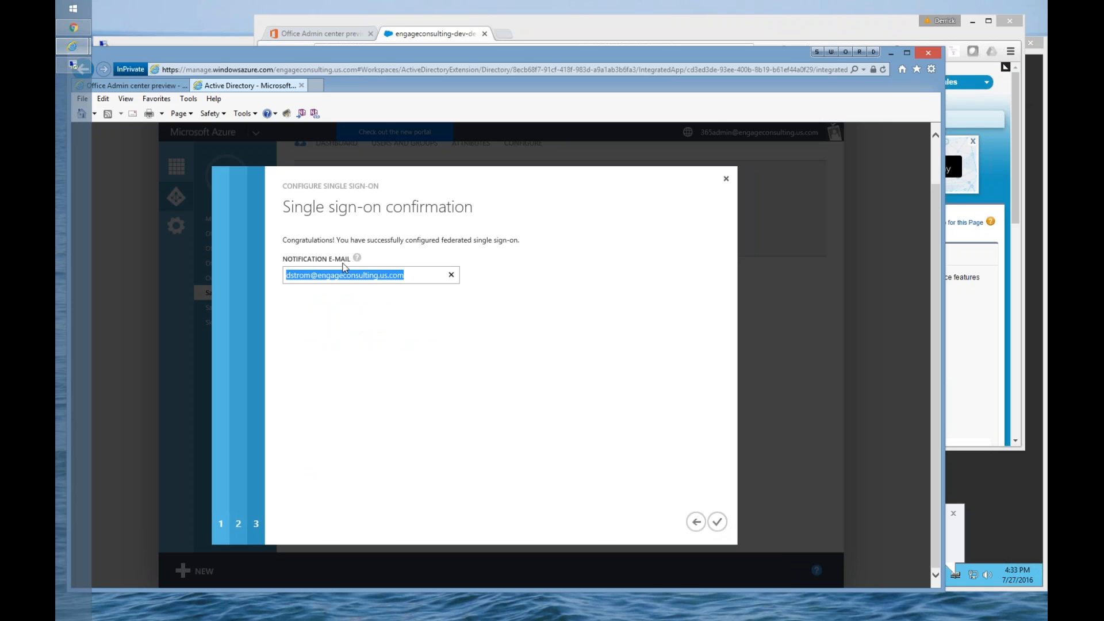
mouse_move(356, 258)
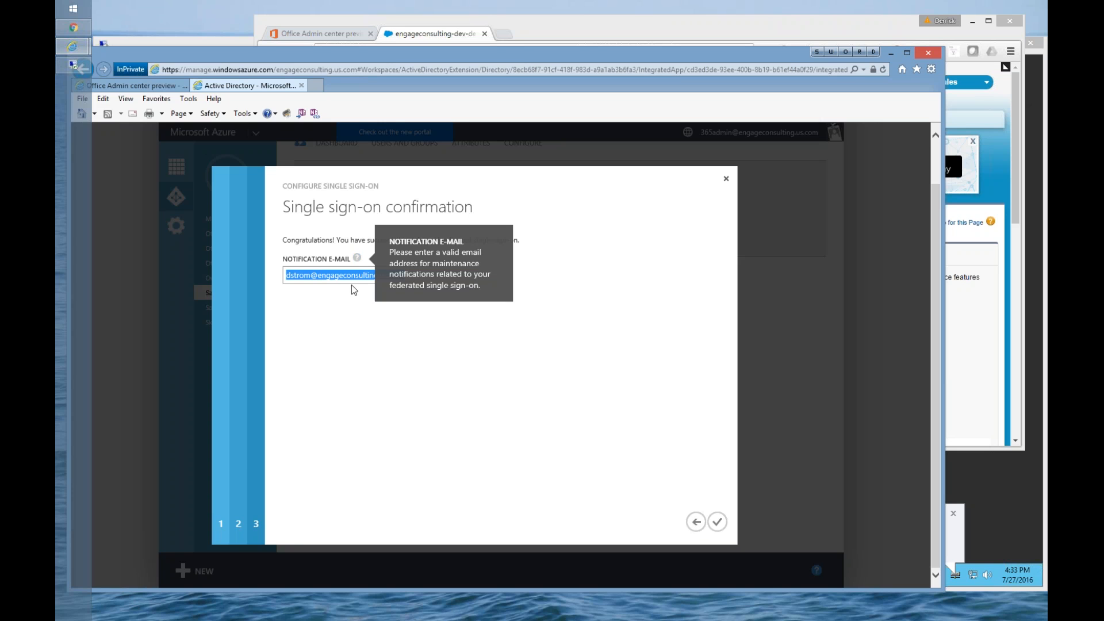
click(334, 305)
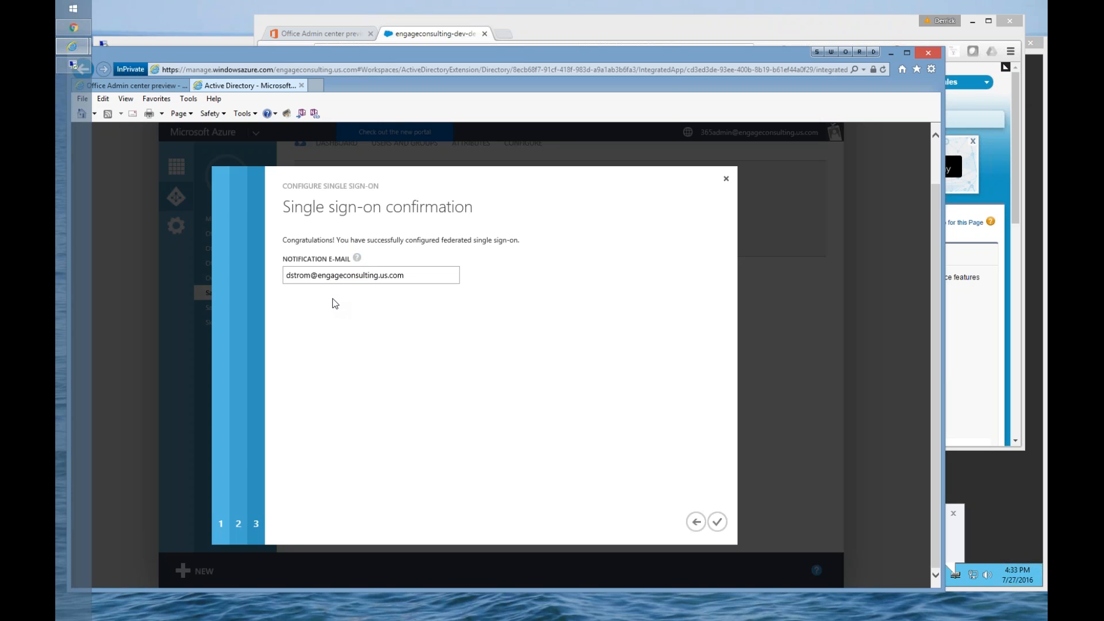
click(341, 272)
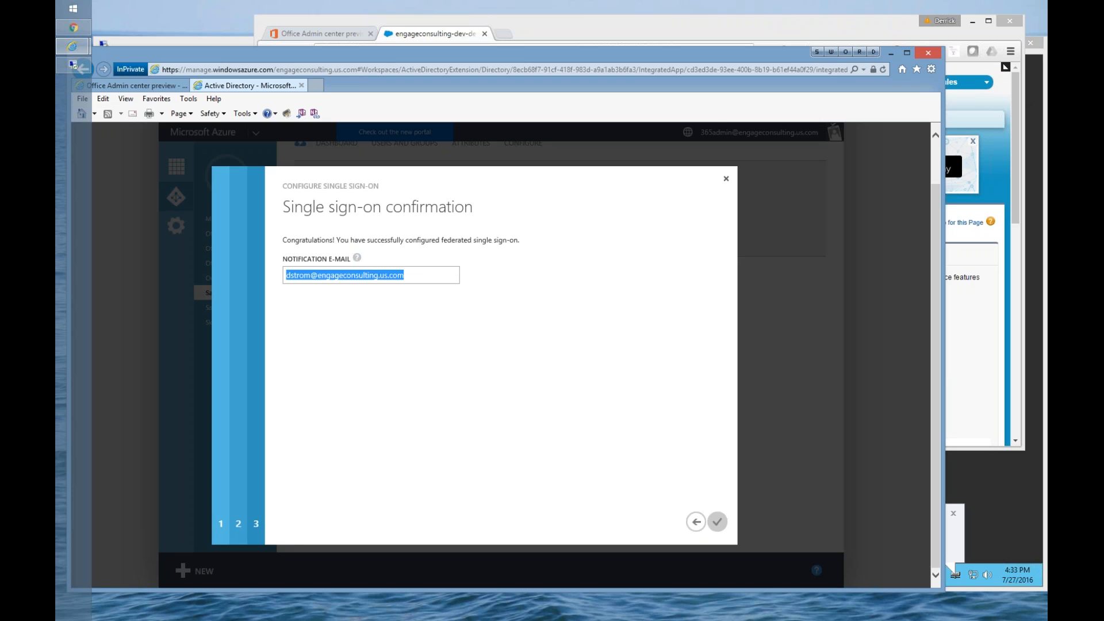
click(717, 528)
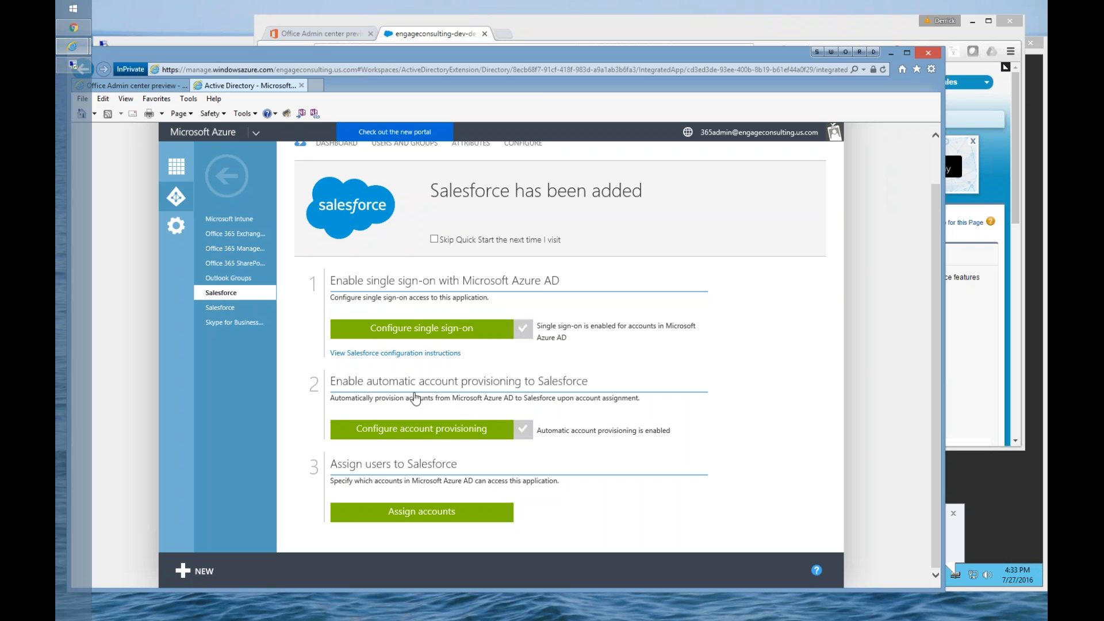
Step: Open the account provisioning configuration and highlight the Salesforce admin user name and admin password entries
click(428, 438)
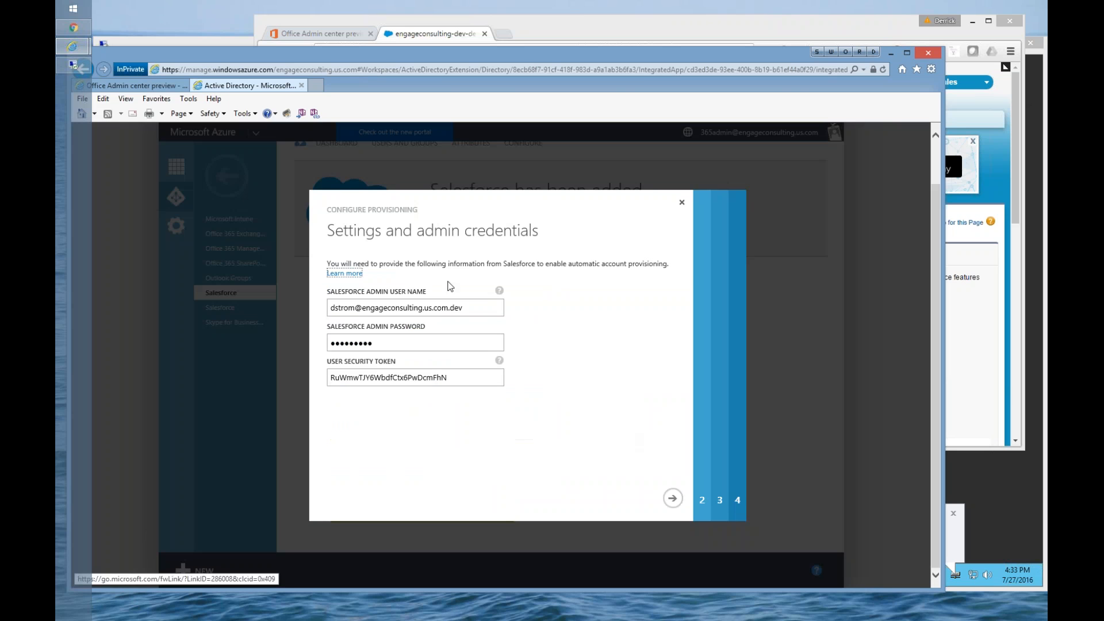
click(493, 315)
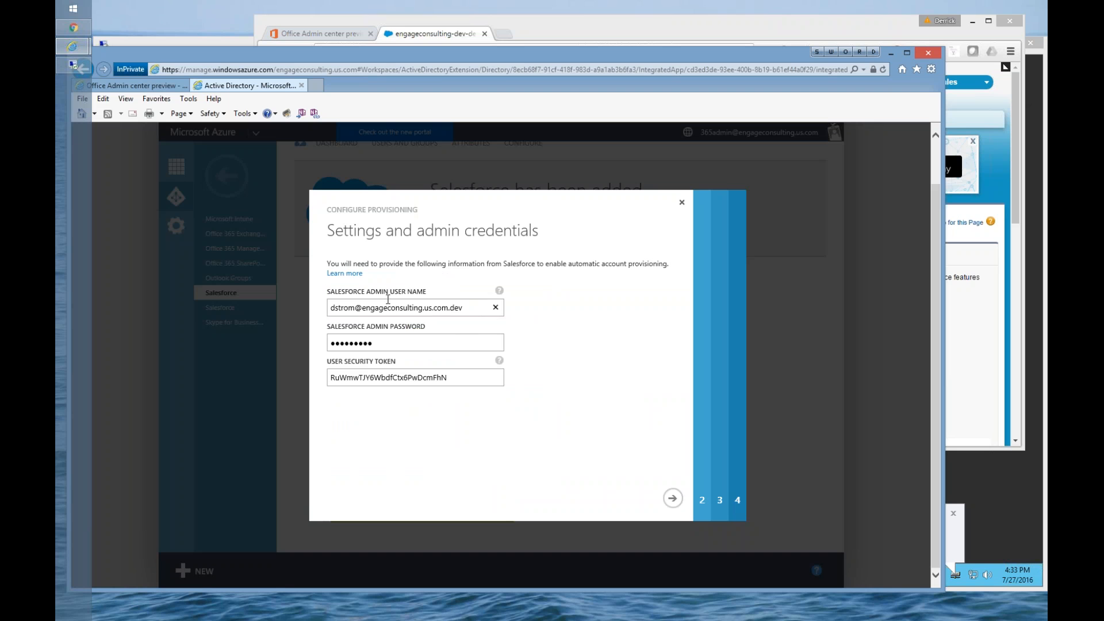
drag(469, 308, 334, 311)
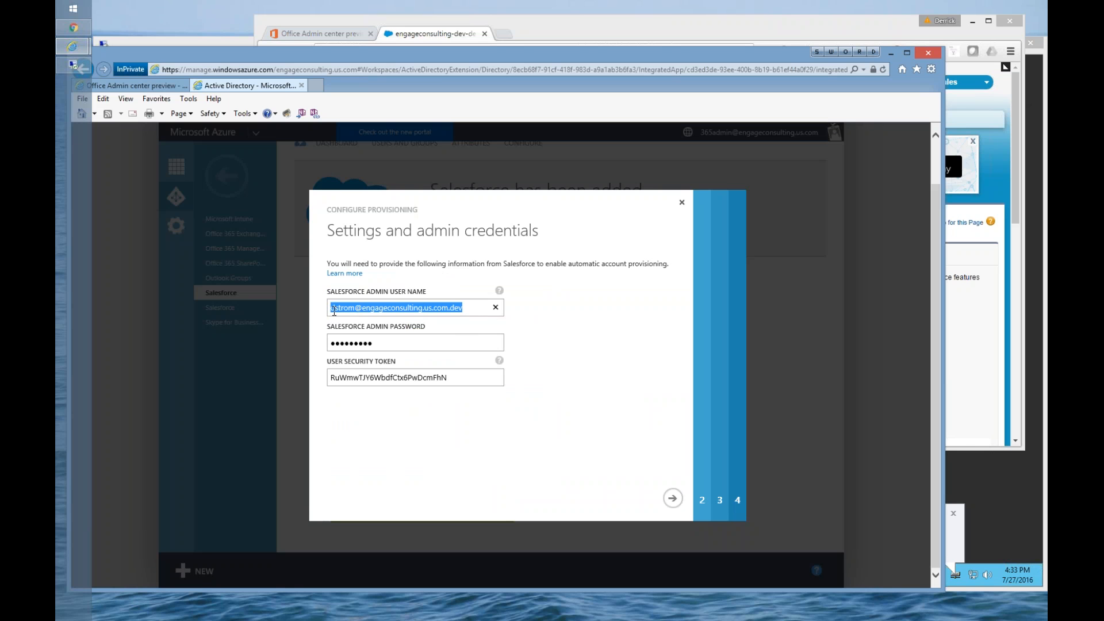
drag(376, 344, 332, 344)
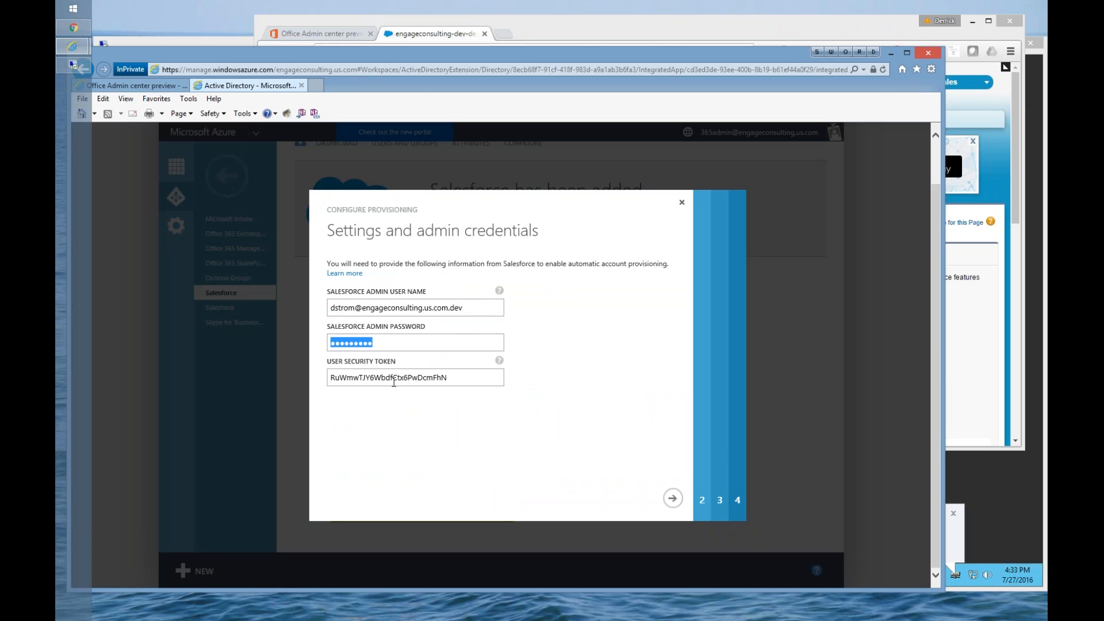
Step: Switch to Salesforce and open Reset My Security Token in the personal section of My Settings
click(420, 35)
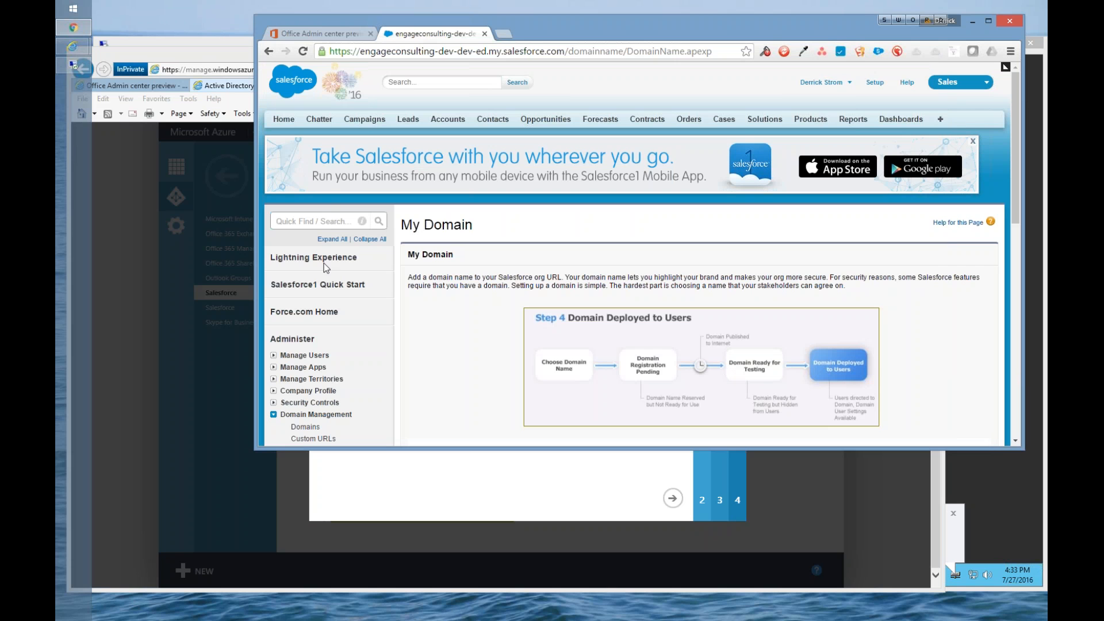
click(816, 82)
click(797, 109)
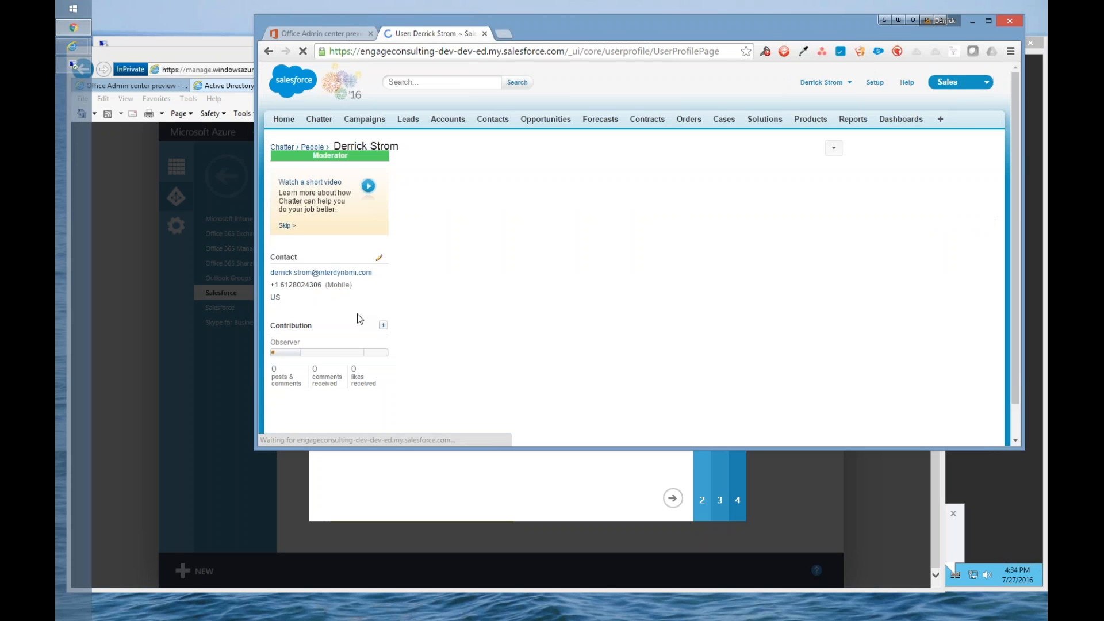
scroll(712, 138, up, 2)
click(821, 82)
click(799, 119)
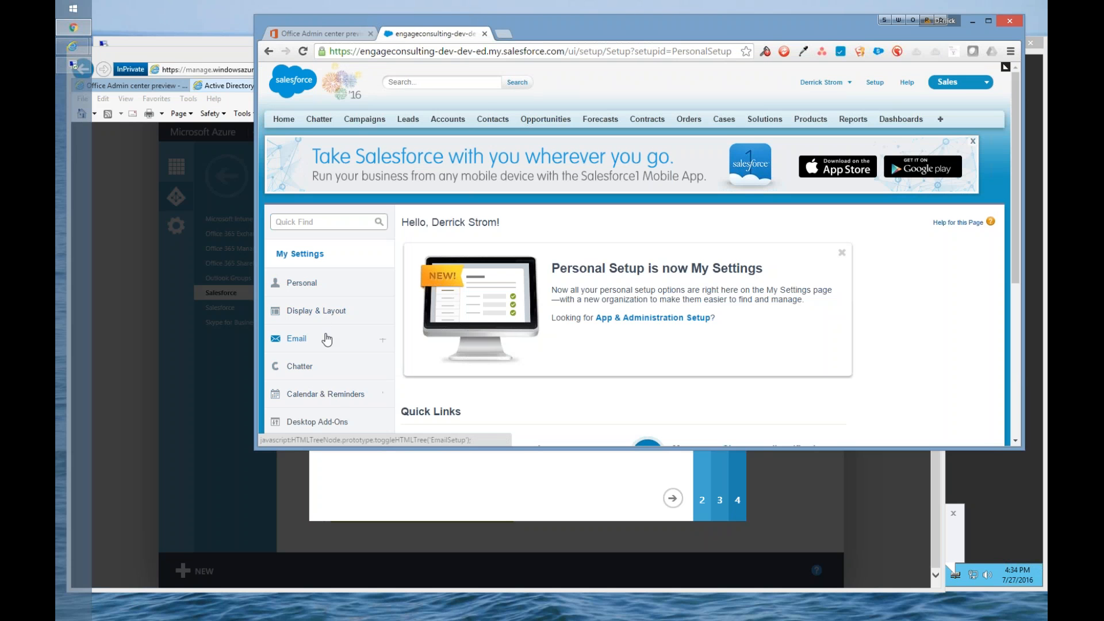
scroll(327, 339, down, 1)
click(316, 231)
click(318, 351)
scroll(552, 391, down, 1)
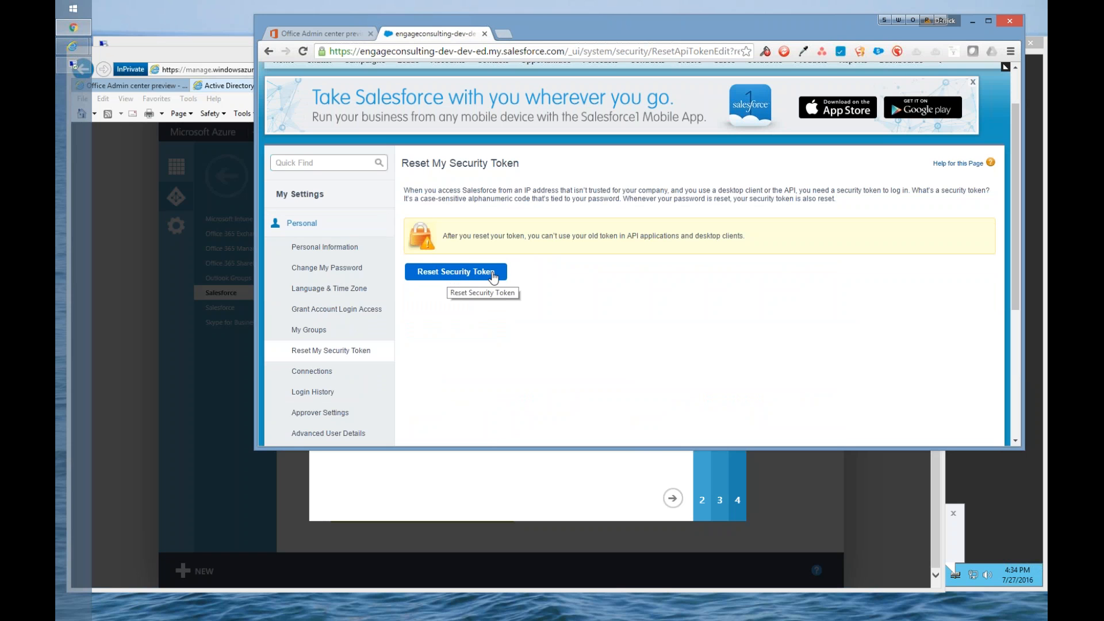
Step: Return to the Azure provisioning wizard and highlight the user security token entry
click(419, 490)
drag(451, 377, 300, 371)
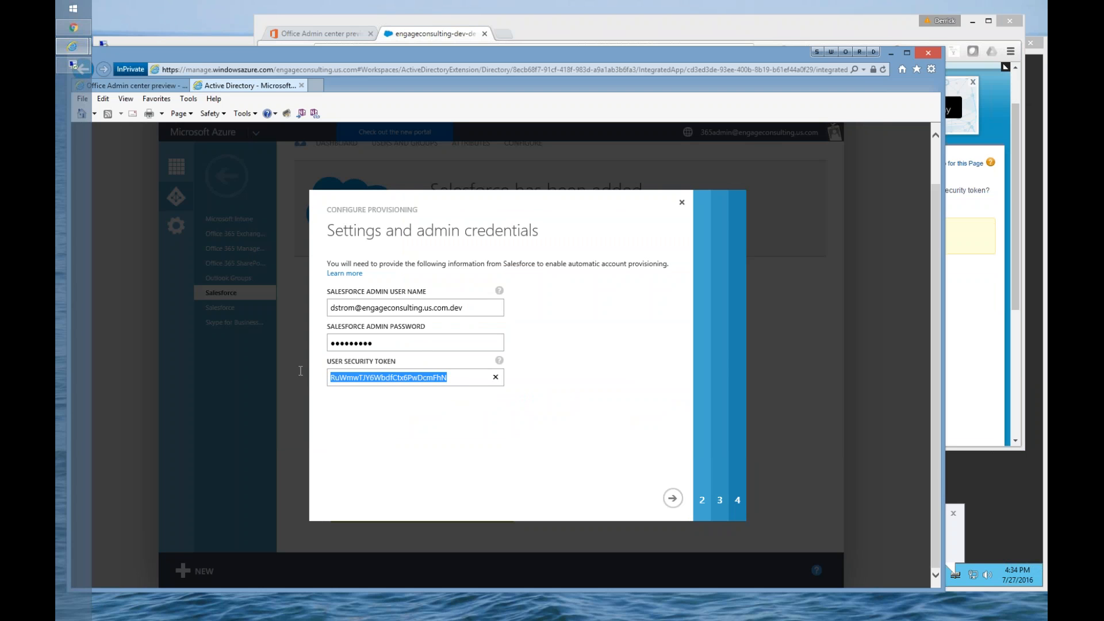
click(462, 378)
drag(463, 377, 292, 371)
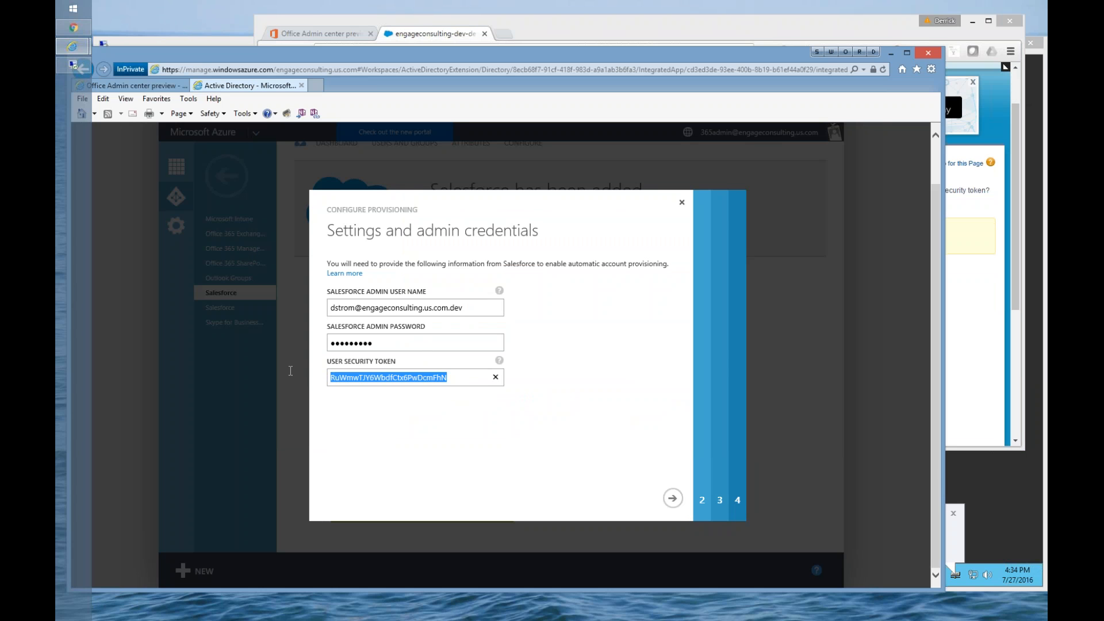
Step: Accept the admin credentials, test the provisioning connection to Salesforce, and continue to the provisioning options
click(673, 499)
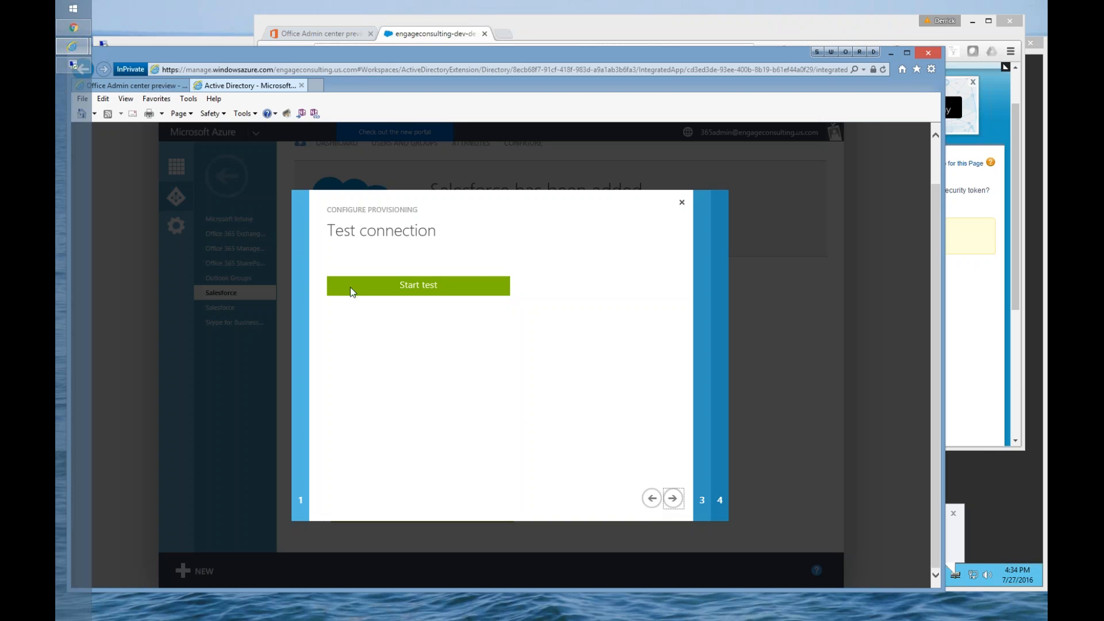
click(373, 289)
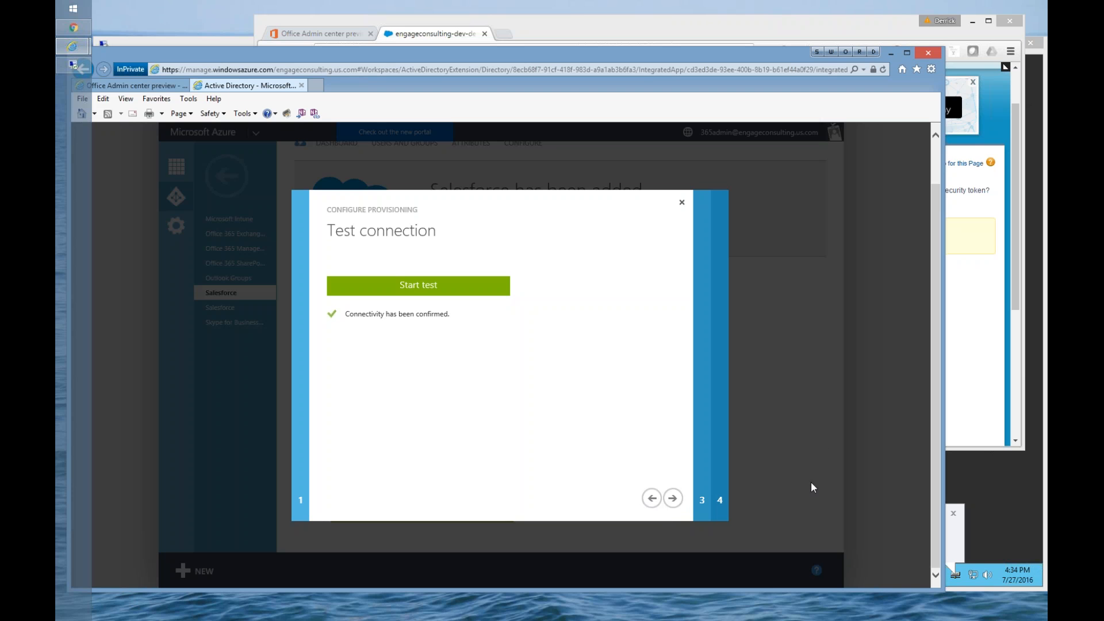
click(673, 499)
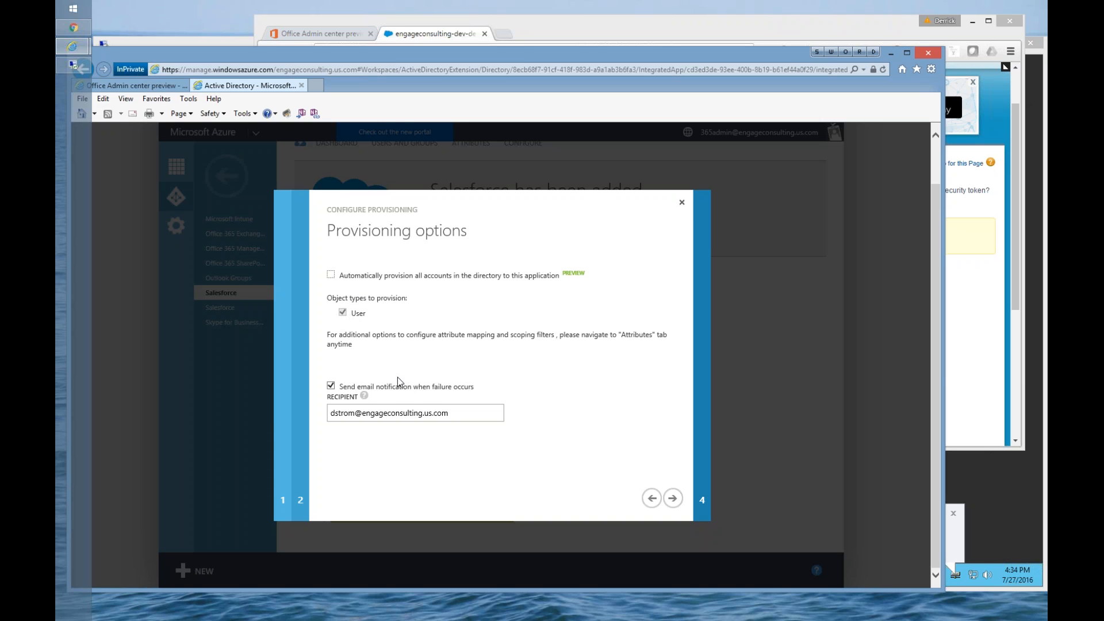
Step: Keep the provisioning options with failure e-mail notification, enable starting automatic provisioning now, and complete the configuration
mouse_move(364, 396)
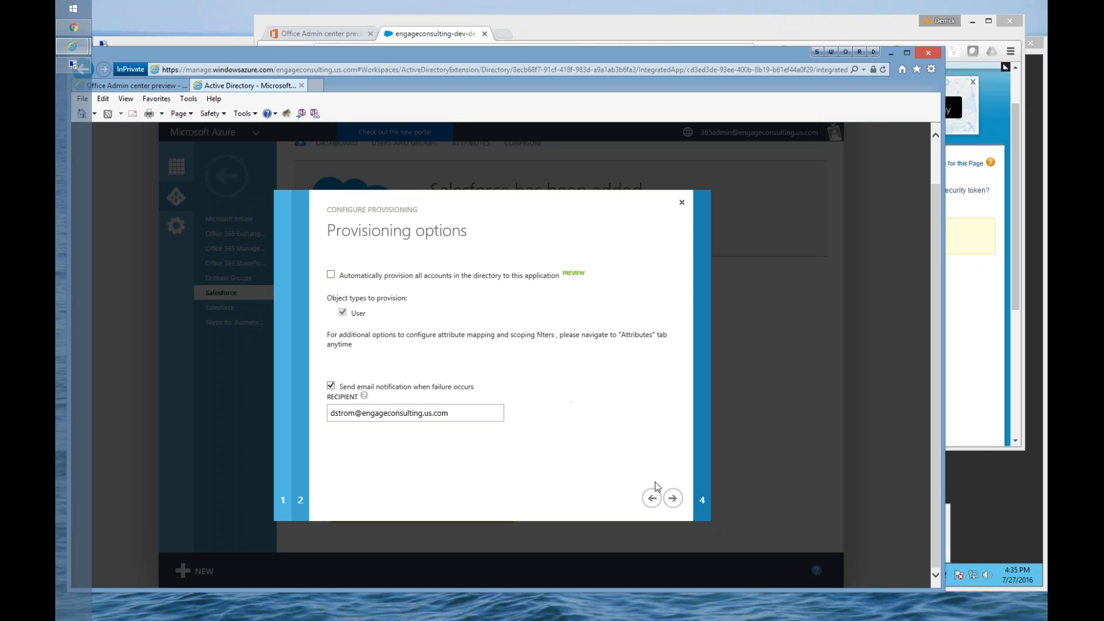
click(672, 498)
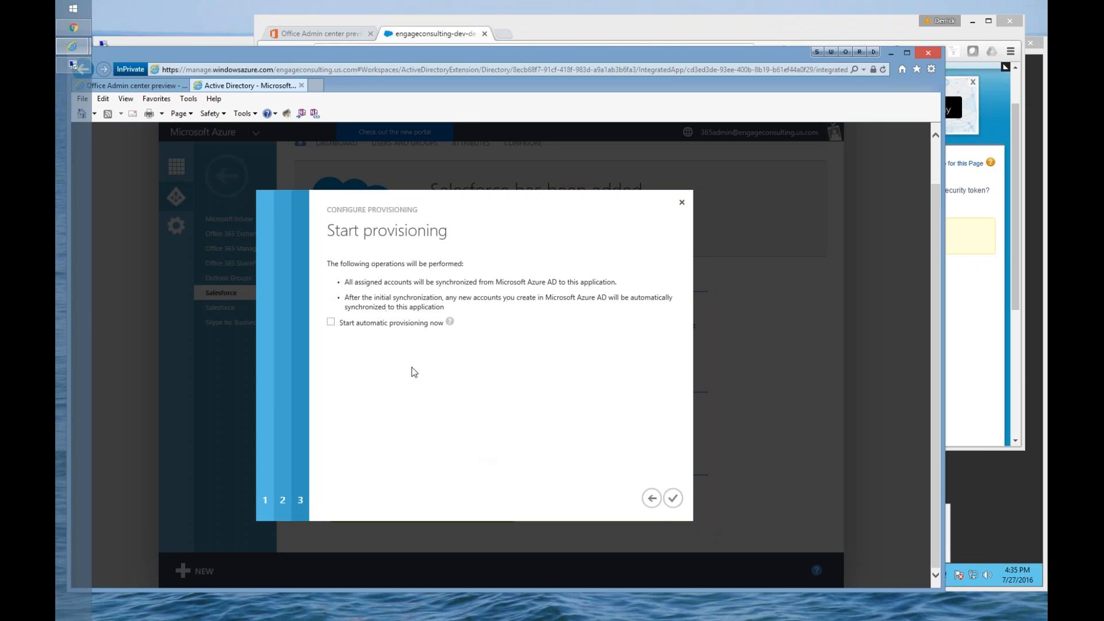
click(331, 322)
click(674, 499)
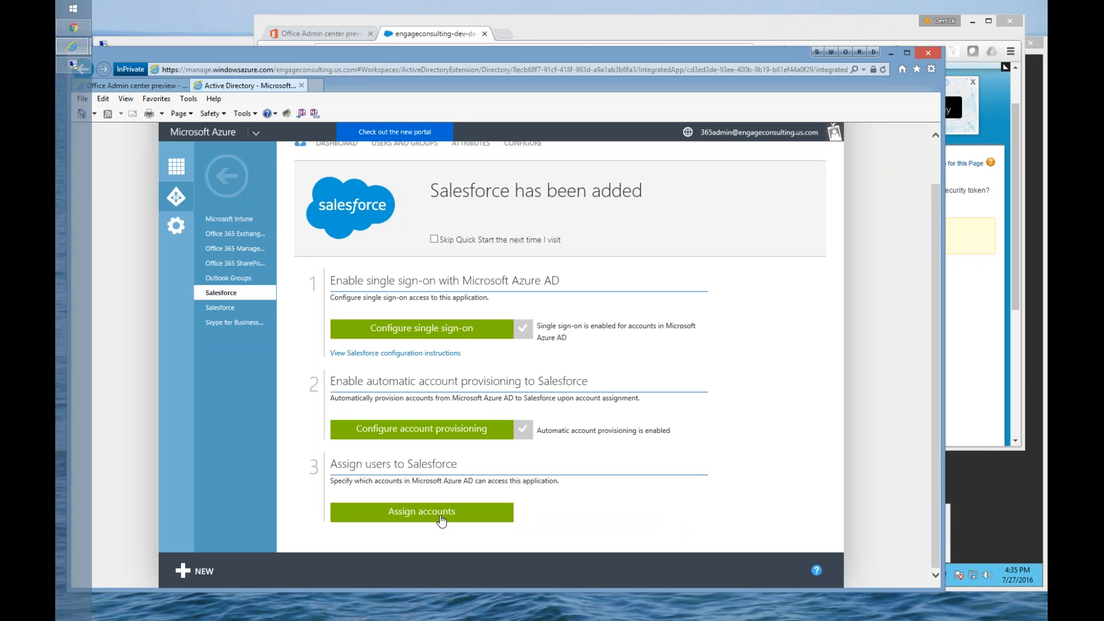
Step: Open the account assignment for Salesforce and list All Users
click(445, 516)
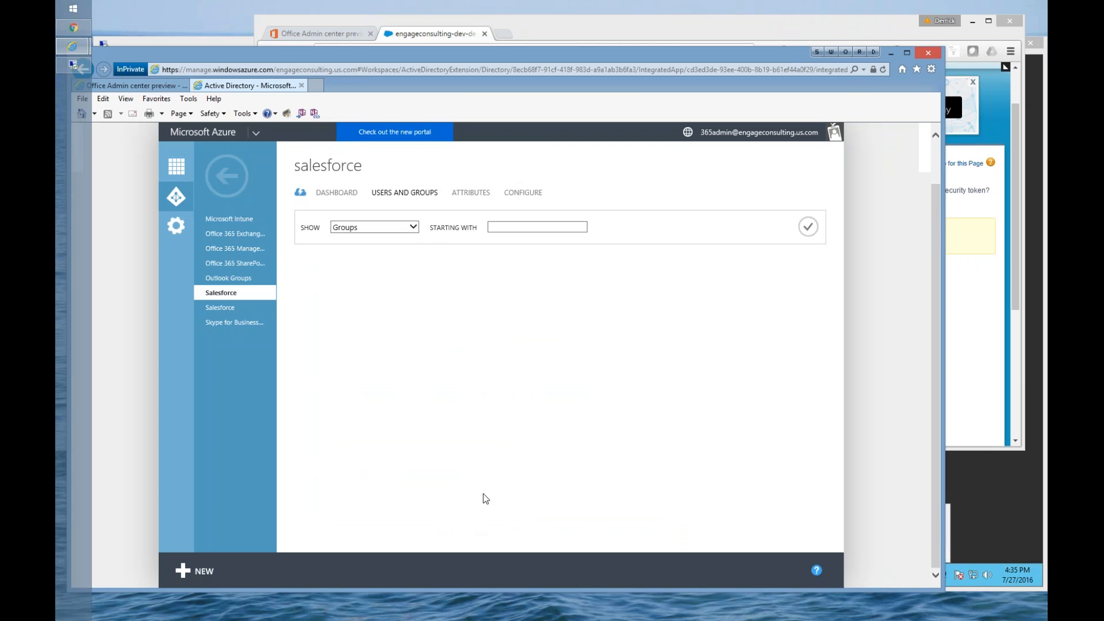
click(414, 228)
click(397, 238)
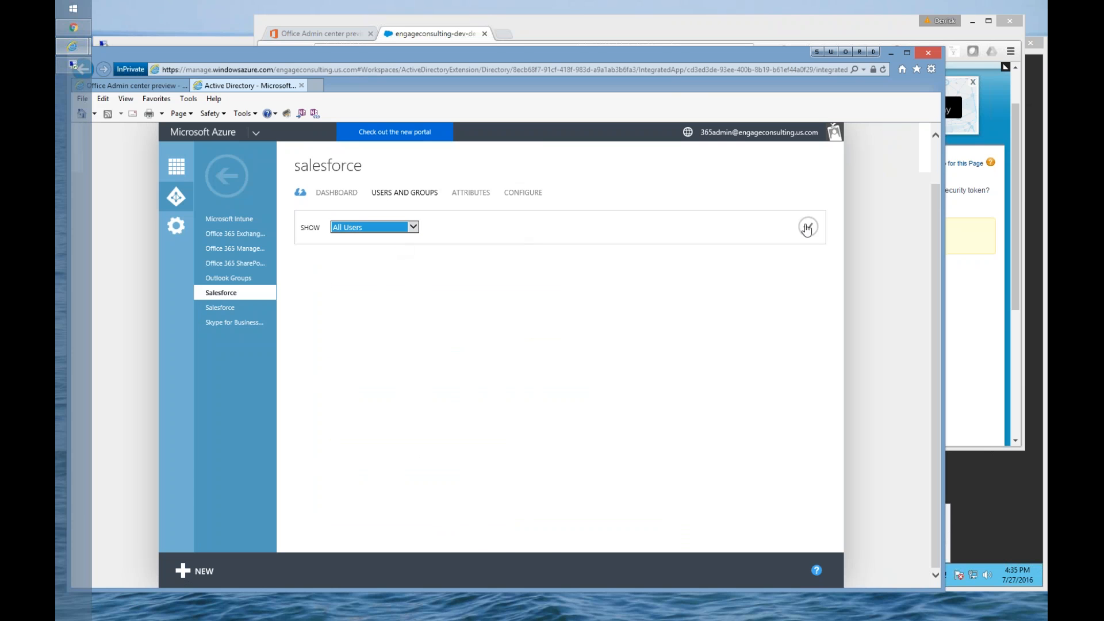
click(804, 230)
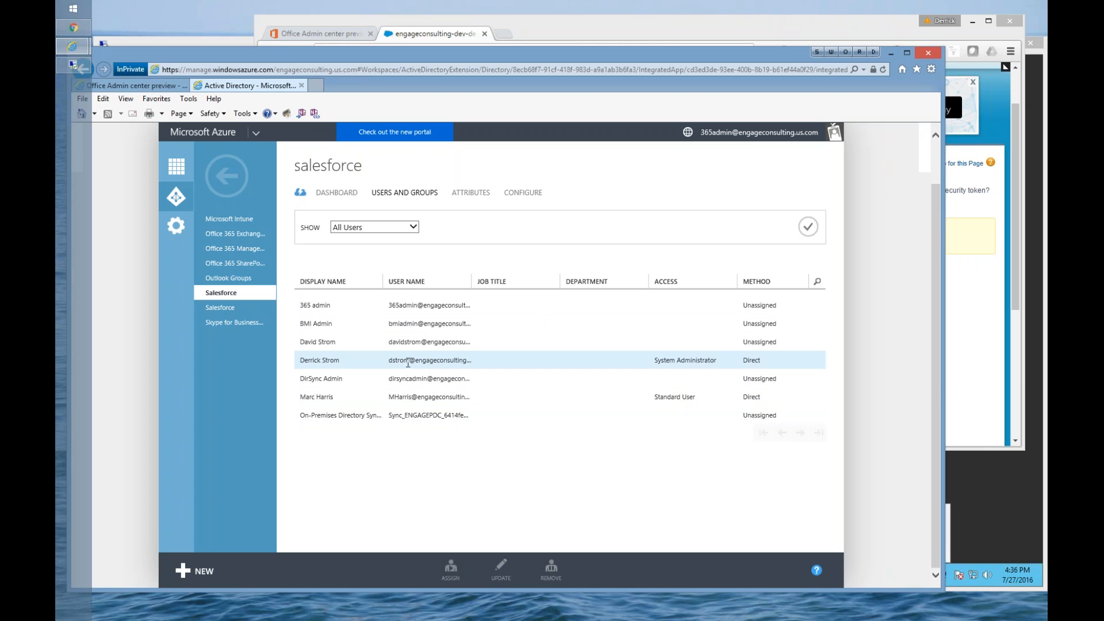
Step: Open the assignment of an unassigned user, examine the available Salesforce profiles, and close it without assigning
click(393, 341)
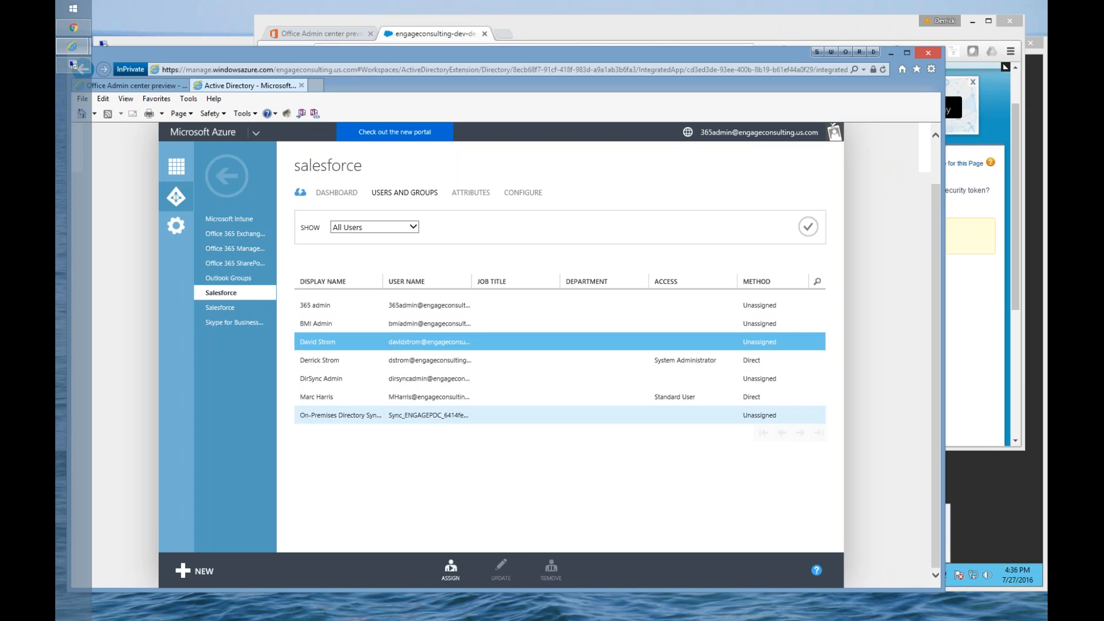
click(453, 572)
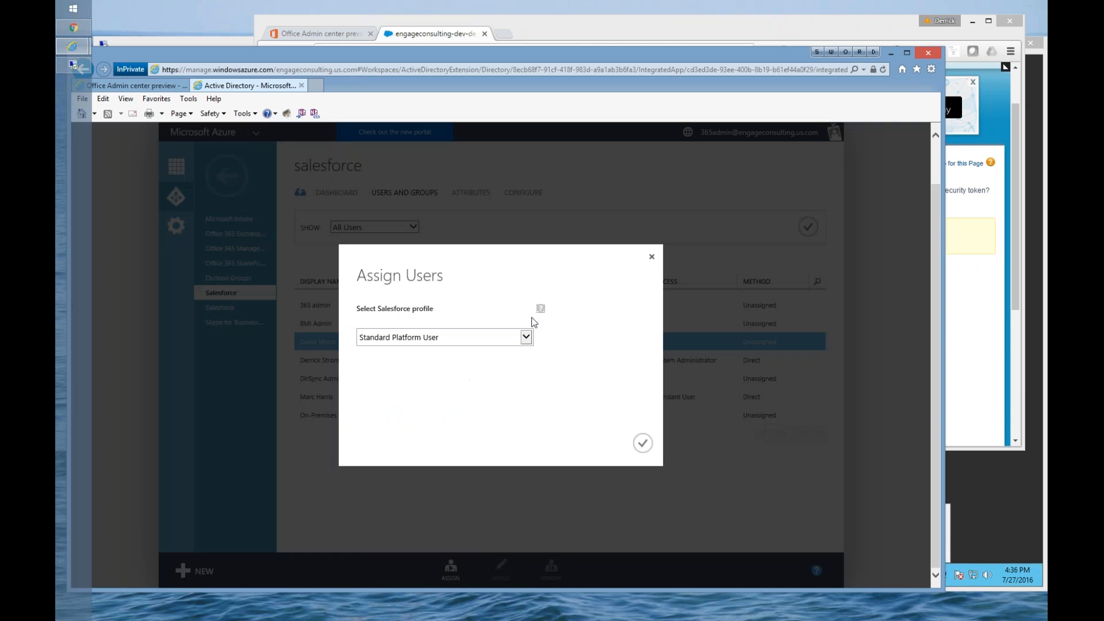
click(531, 336)
mouse_move(529, 336)
mouse_down()
mouse_move(544, 443)
mouse_move(533, 332)
mouse_up()
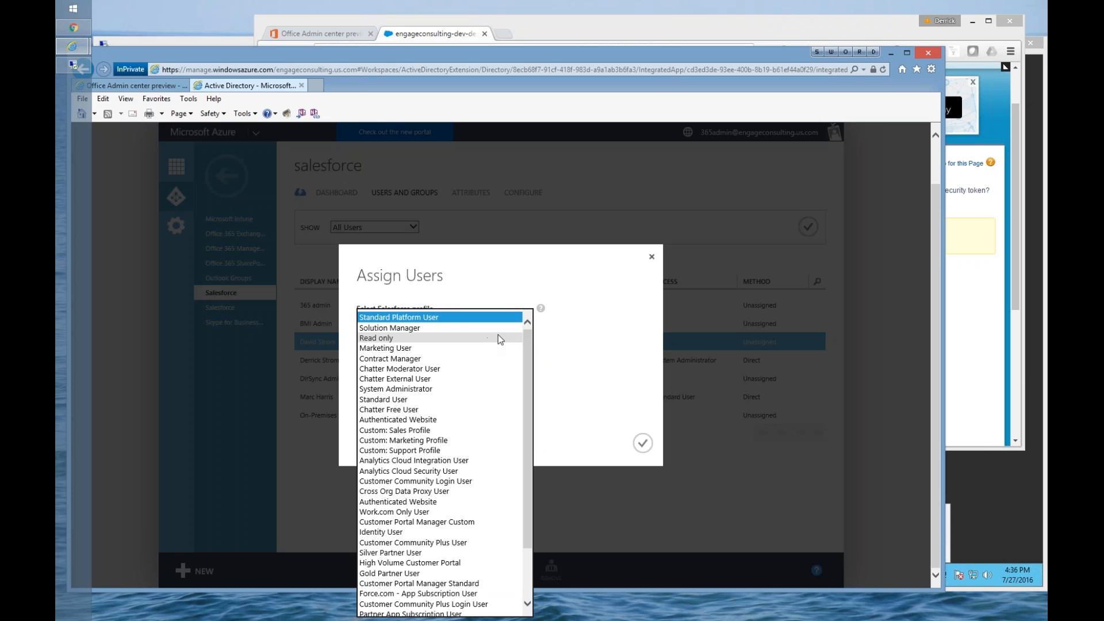
click(567, 343)
click(525, 337)
click(651, 259)
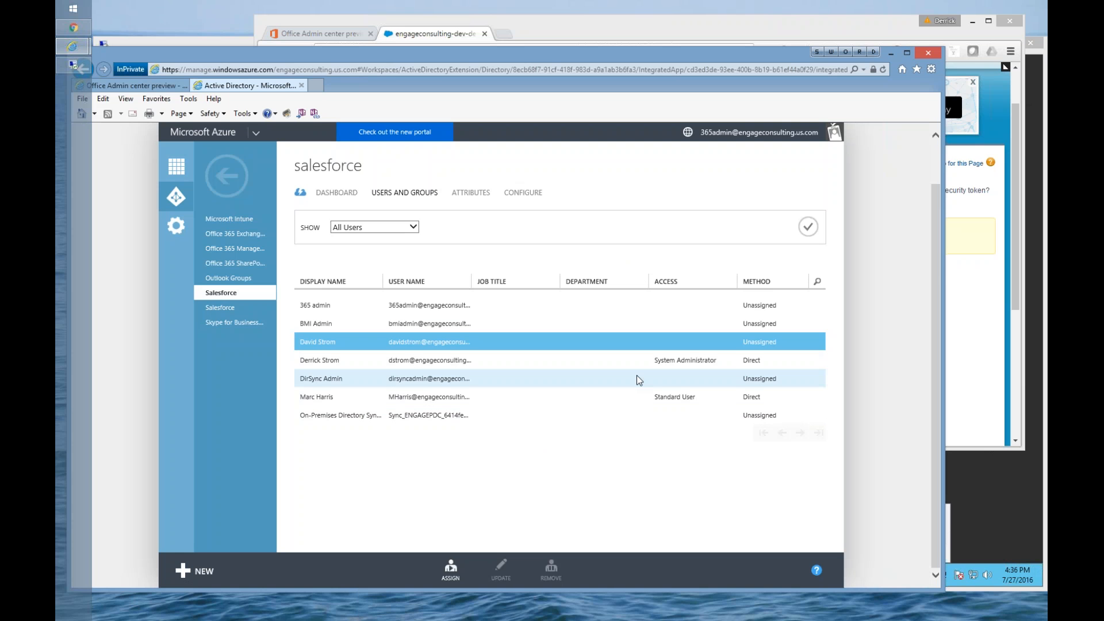
Step: Highlight the account assigned as Standard User, switch to the remote desktop session, and launch Salesforce from the Office 365 apps
drag(418, 396, 697, 402)
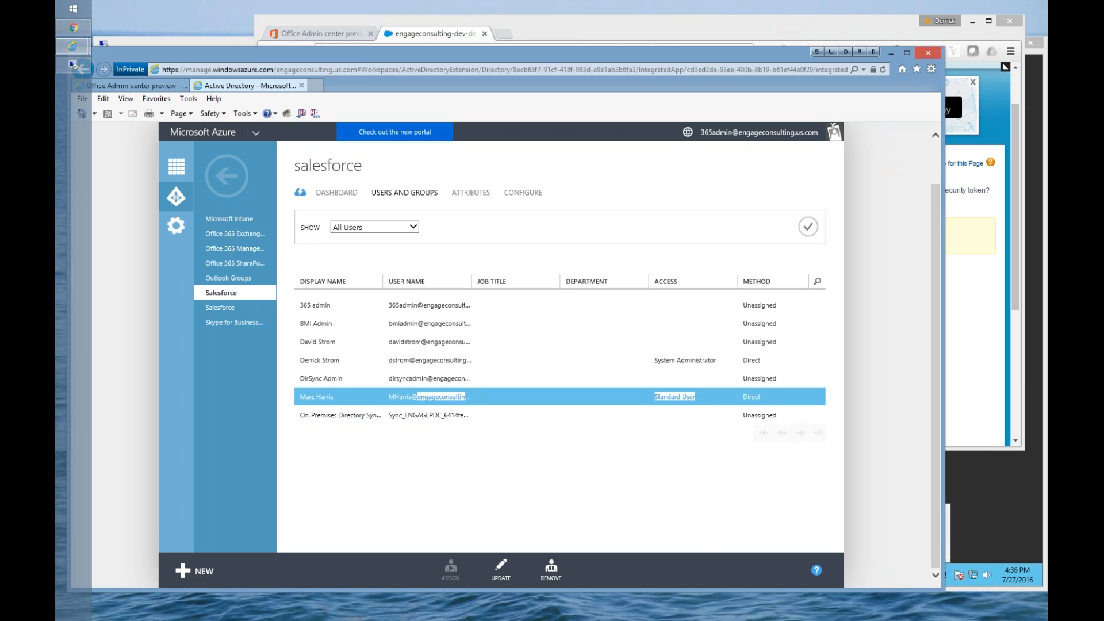
click(74, 65)
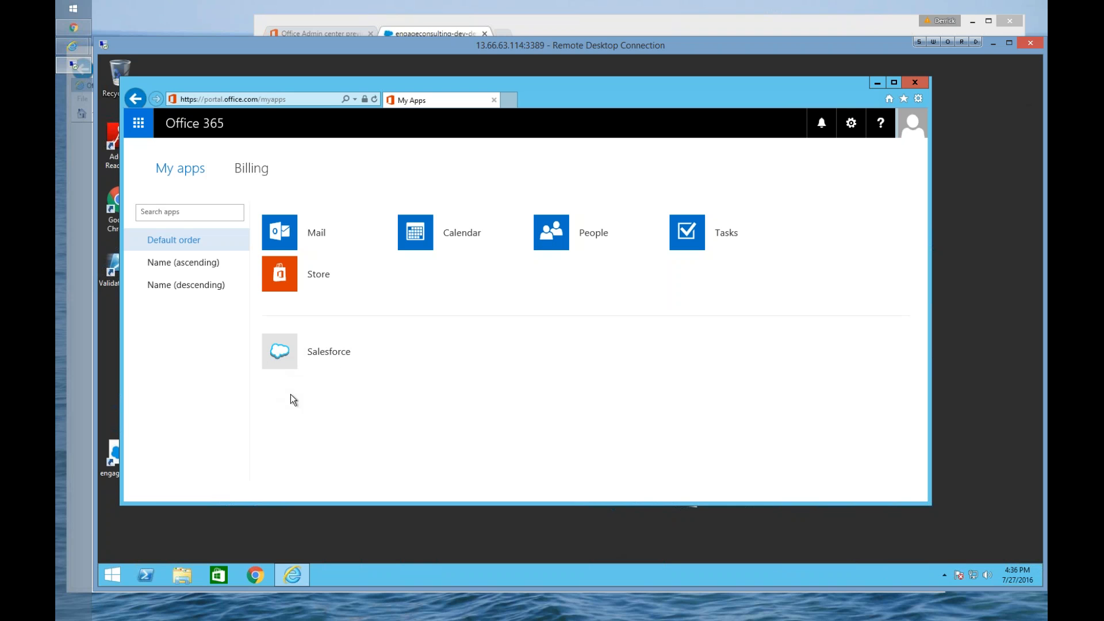
click(287, 356)
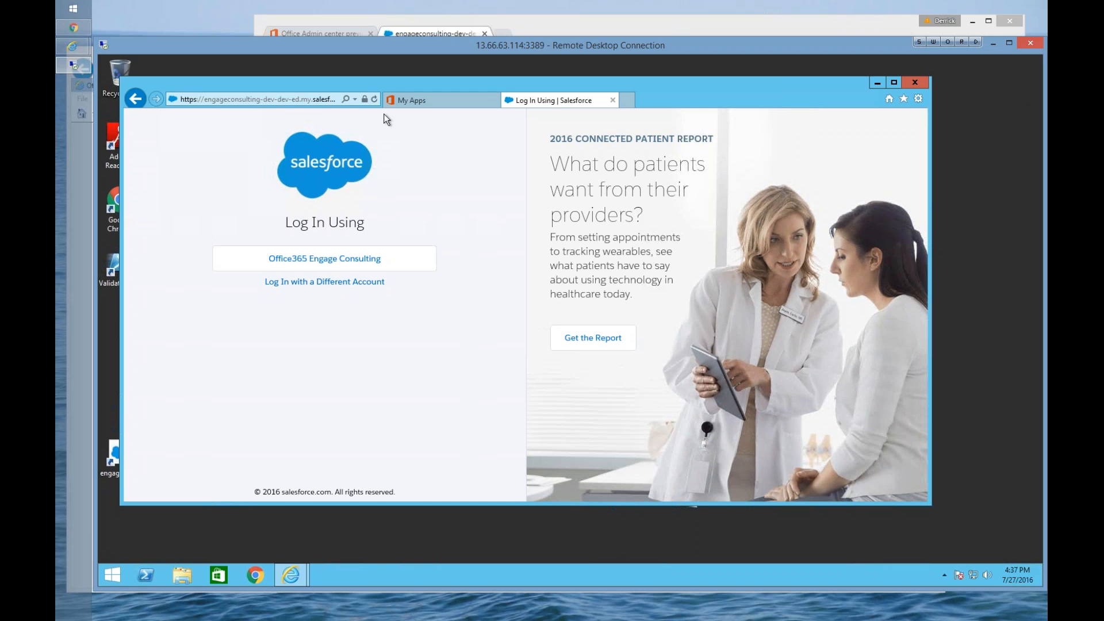
Step: Switch to the Salesforce admin session in Chrome and open the domain's Authentication Configuration to examine the enabled authentication services
drag(416, 53, 407, 113)
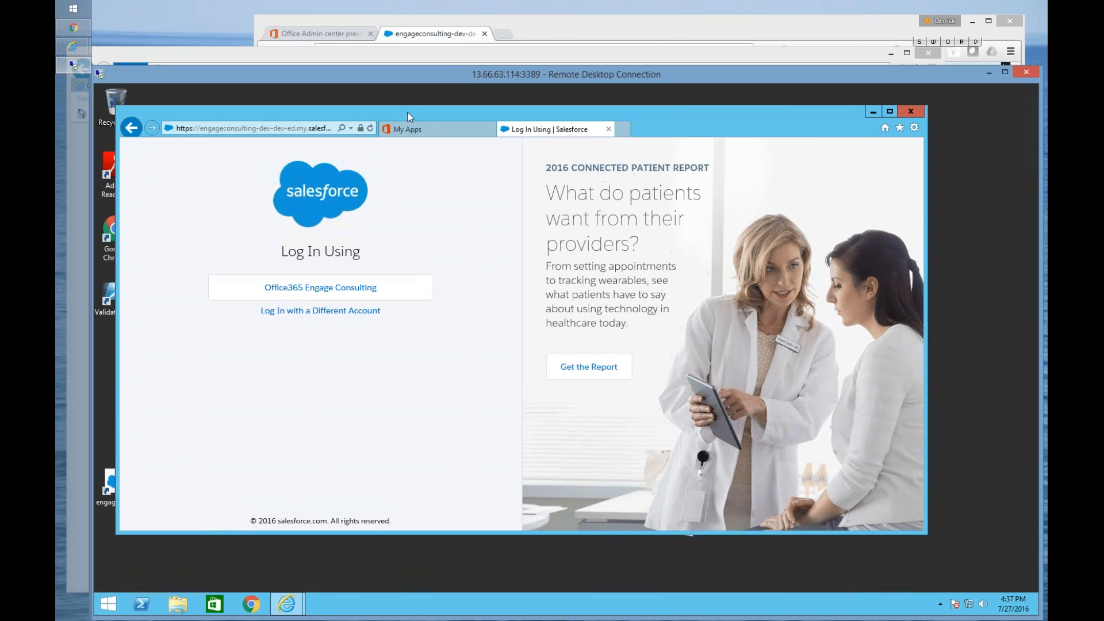
click(439, 38)
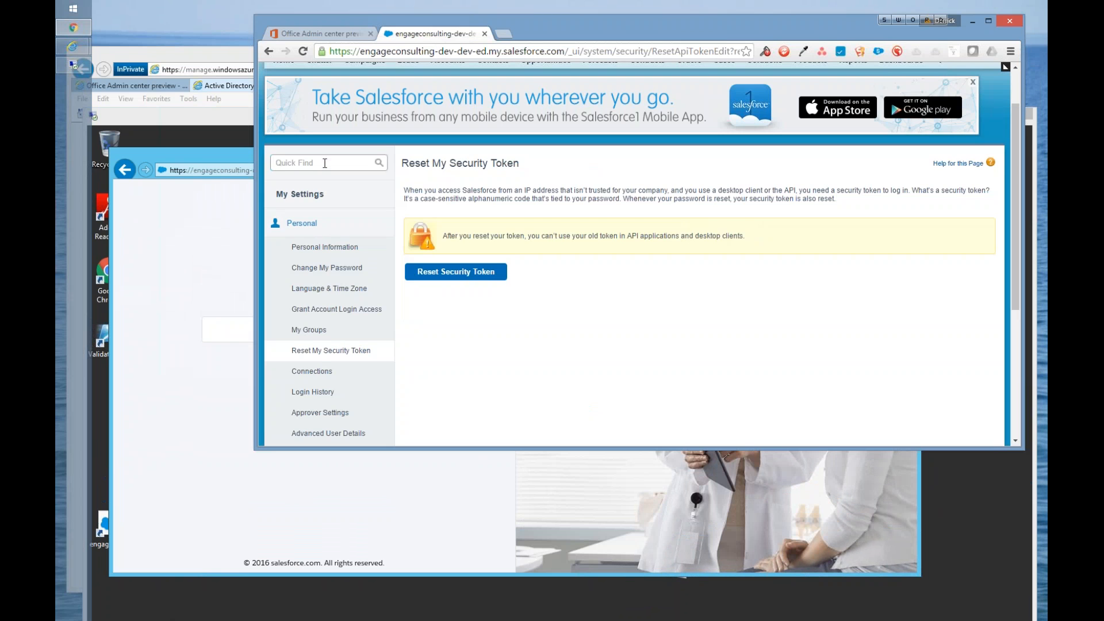
scroll(737, 156, up, 2)
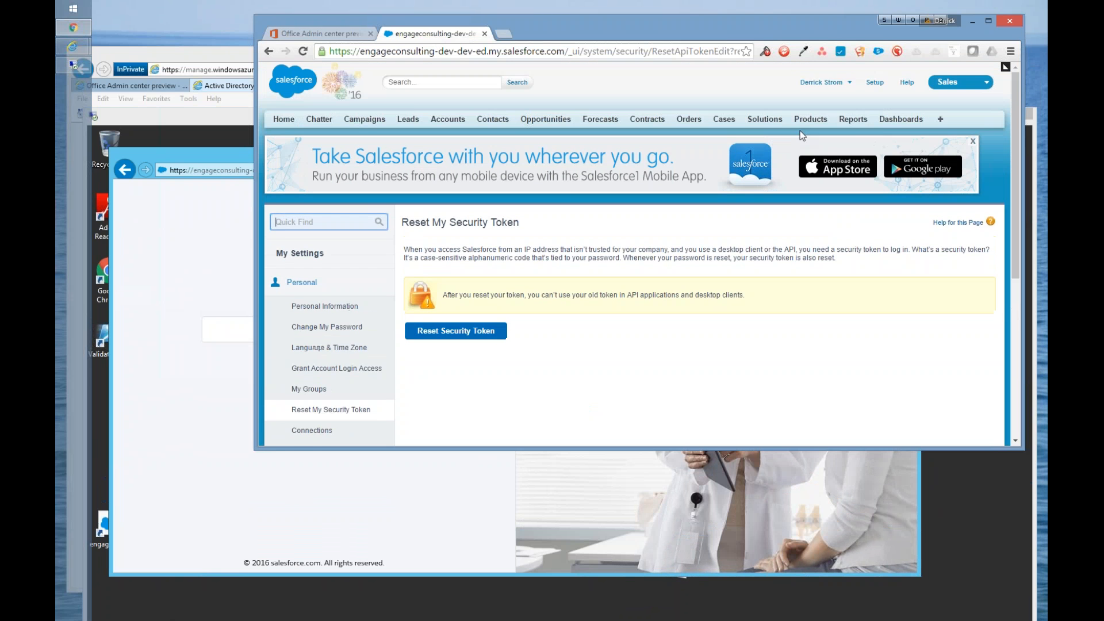
click(874, 84)
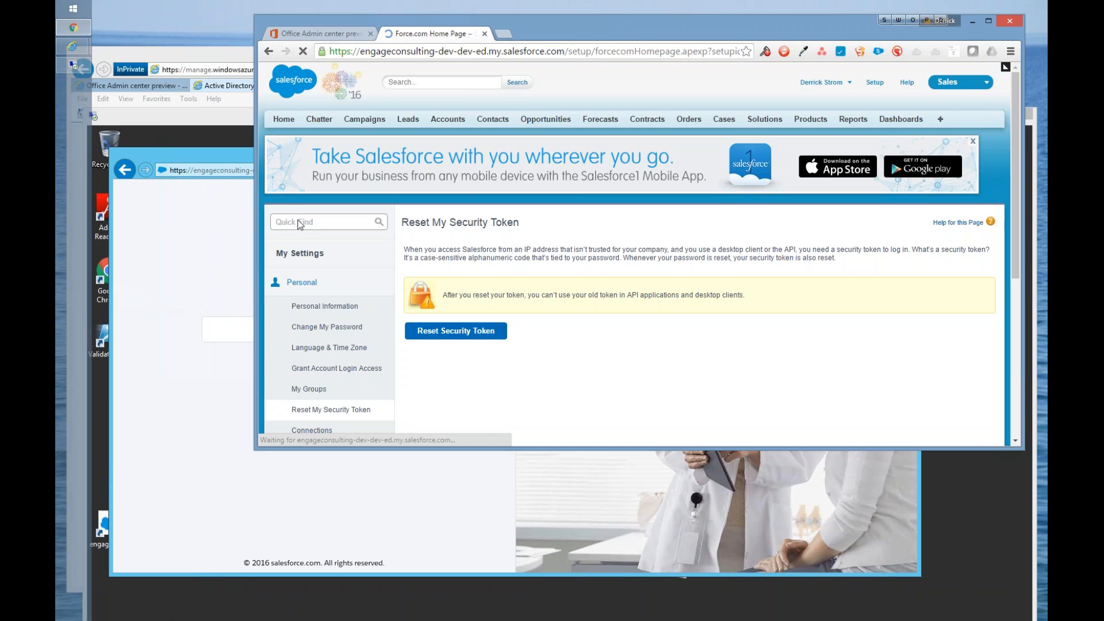
scroll(299, 386, down, 1)
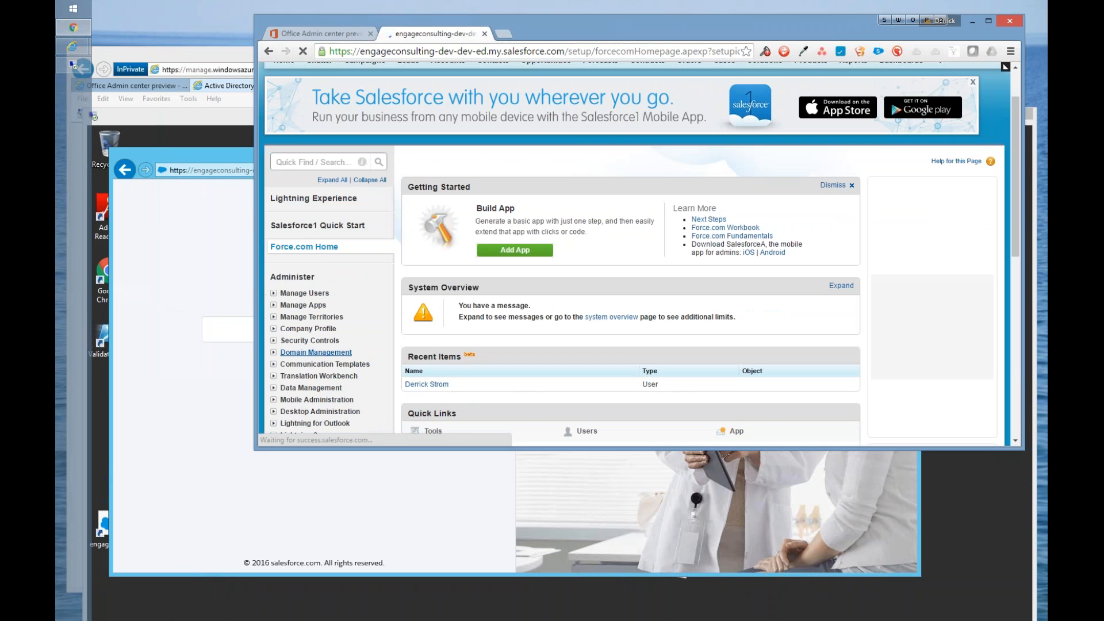
click(309, 352)
click(309, 388)
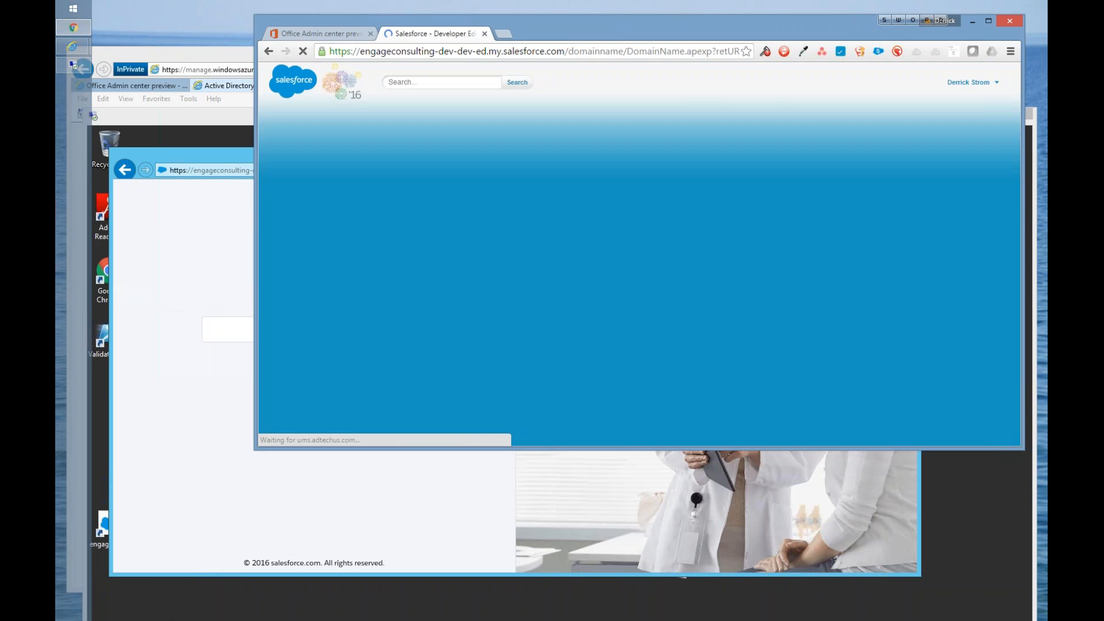
scroll(421, 374, down, 4)
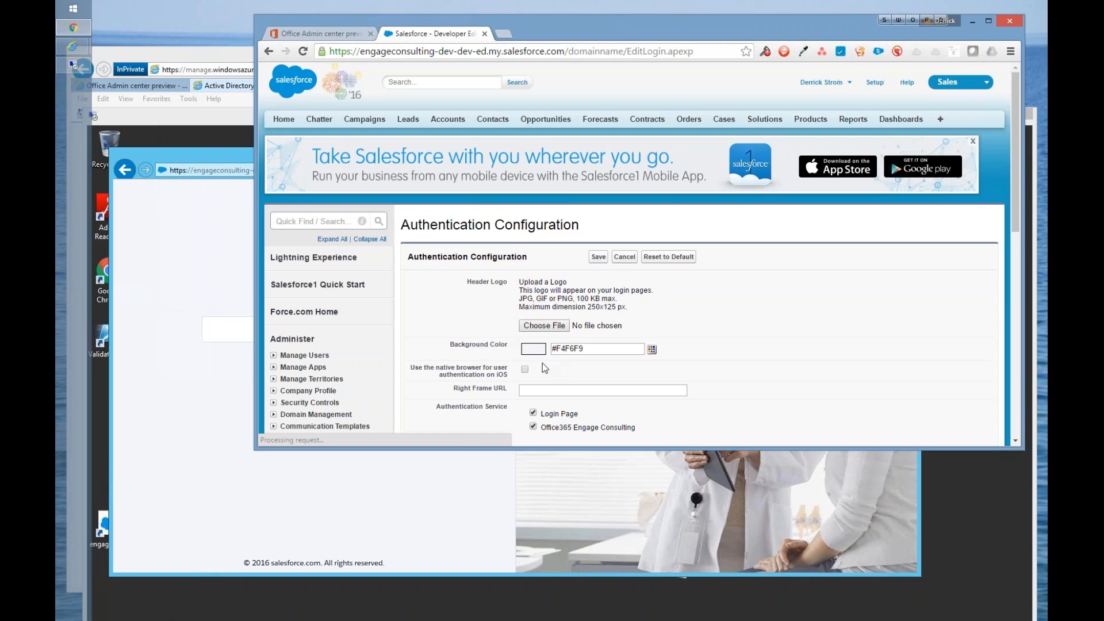
scroll(543, 363, down, 3)
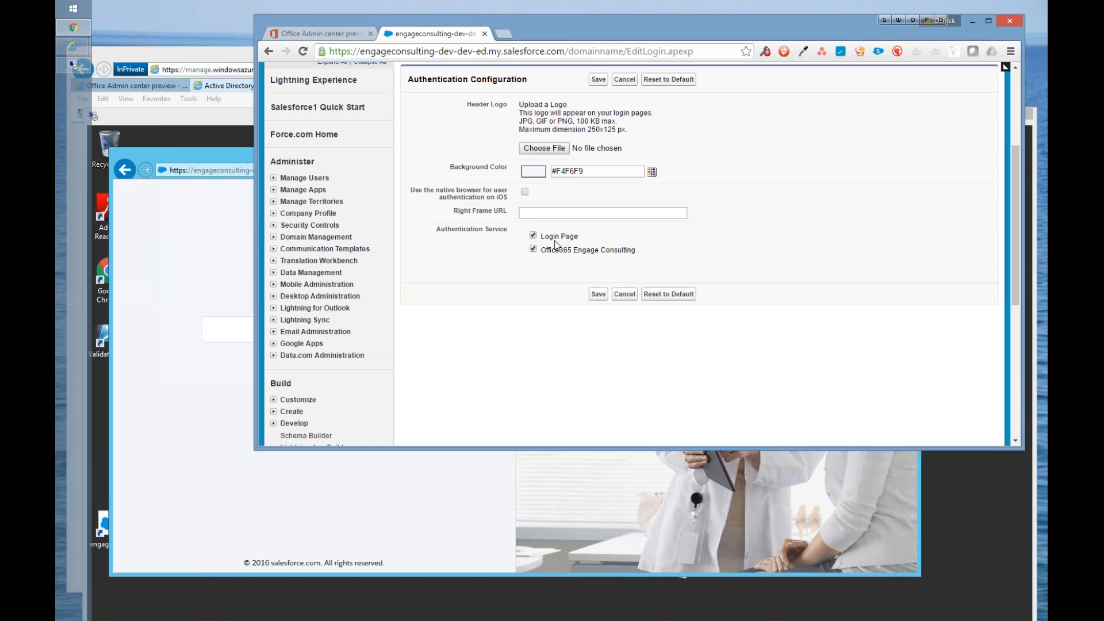
Step: Return to the remote desktop session and log in to Salesforce using Office365 Engage Consulting
click(159, 157)
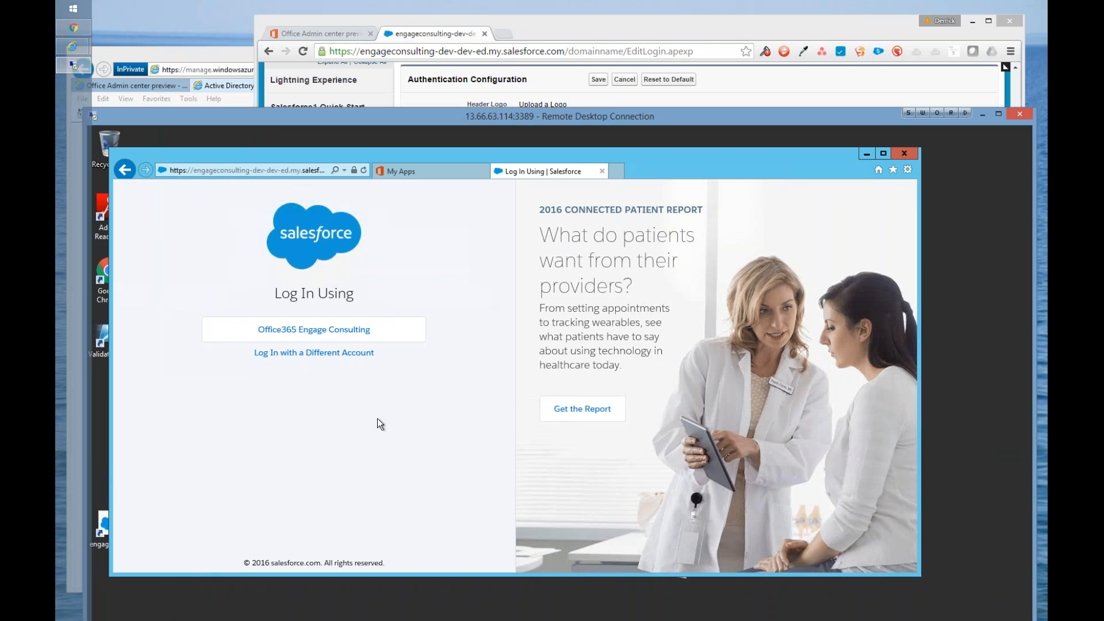
click(314, 331)
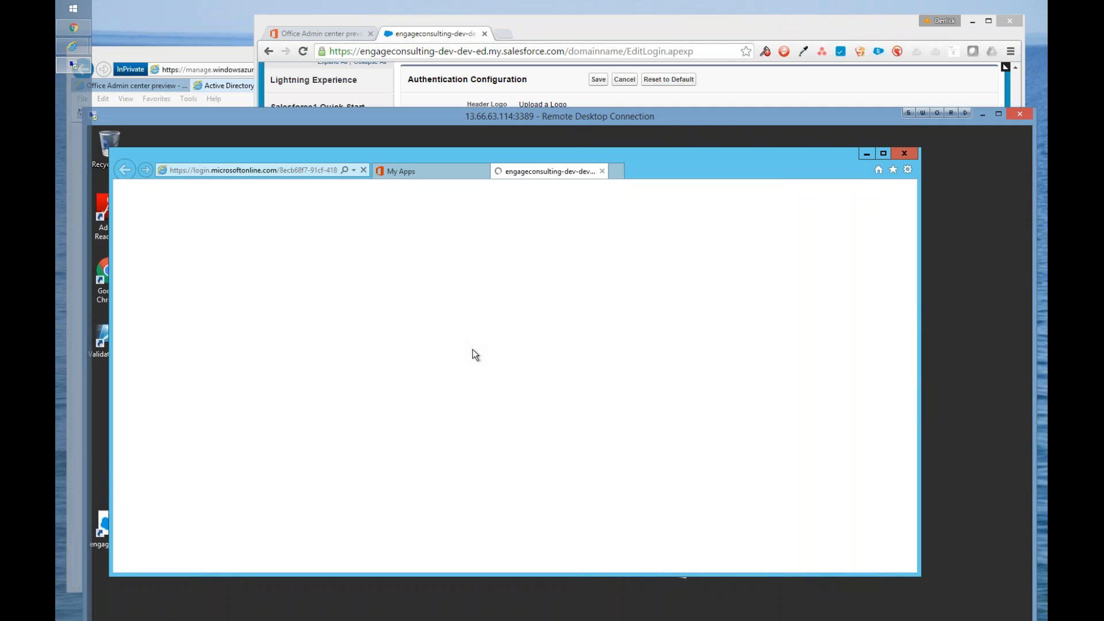